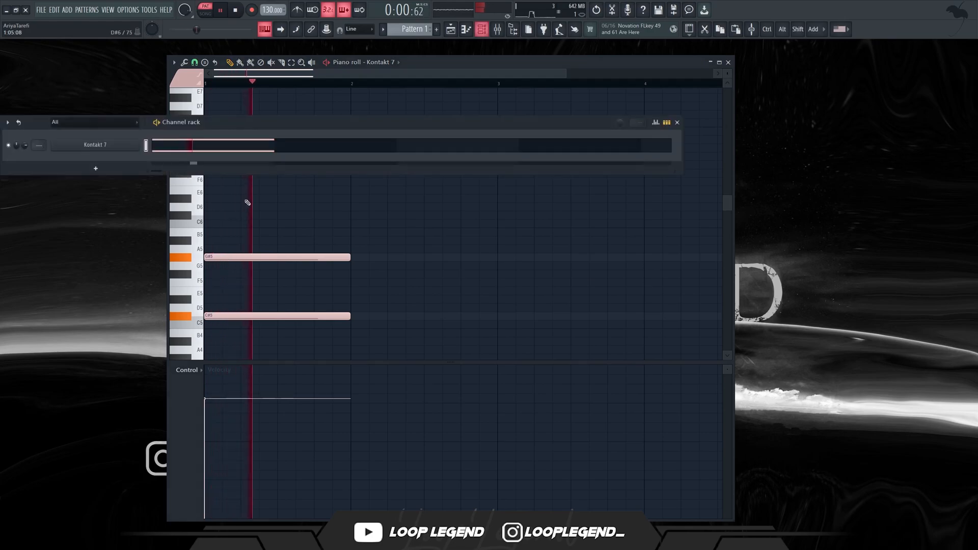
Lower the velocity of the C#5 and G#5 notes in bar 1 and add a one-bar E5 note between them.
{"action": "left_click", "coordinate": [214, 422]}
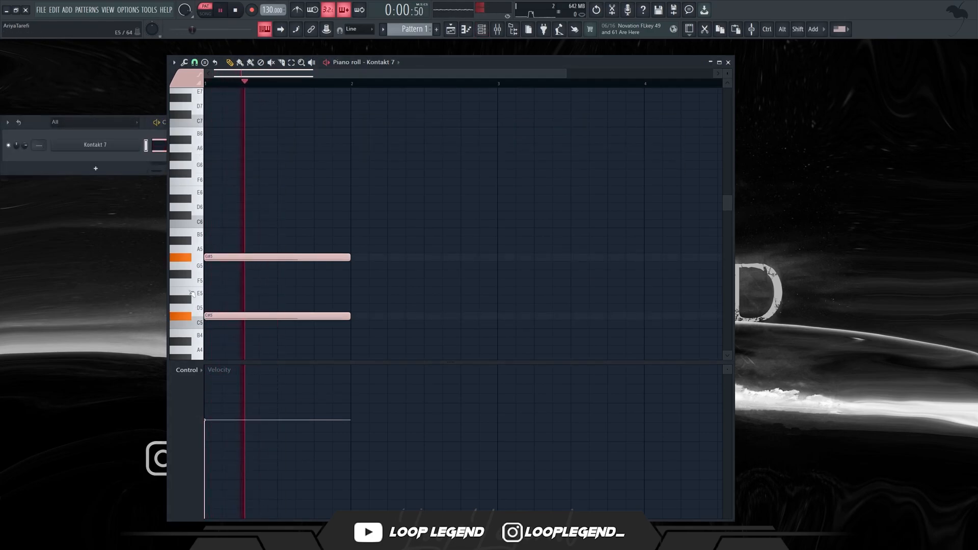
{"action": "left_click_drag", "start_coordinate": [216, 274], "coordinate": [192, 287]}
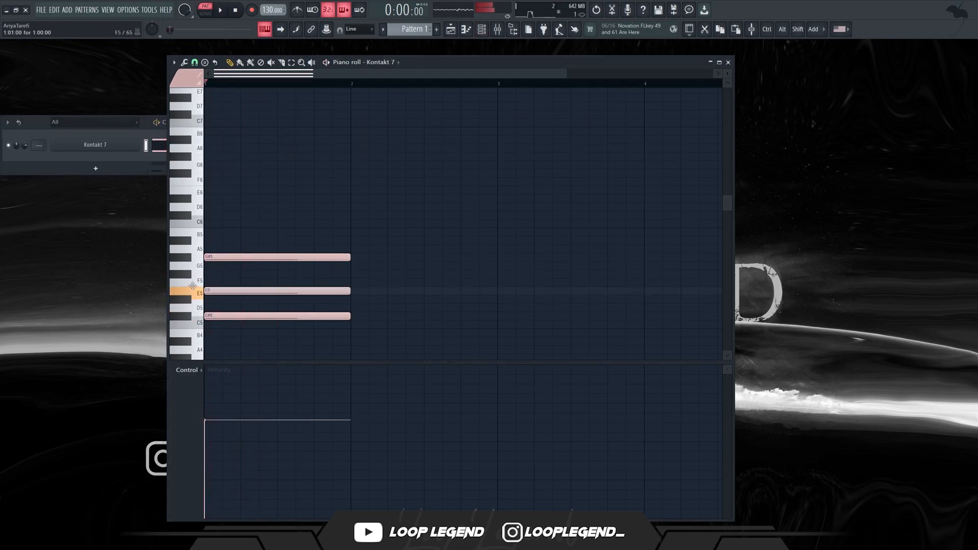
{"action": "key", "text": "space"}
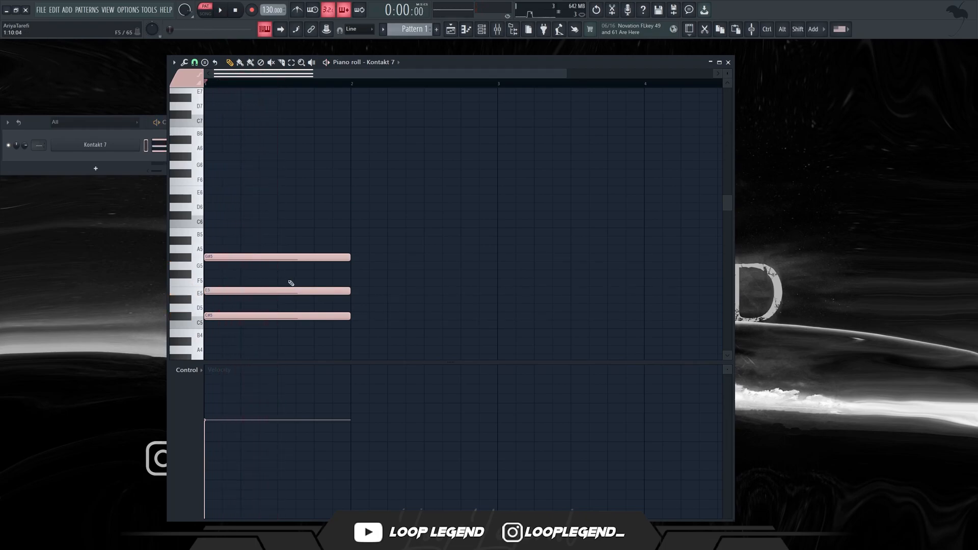
{"action": "key", "text": "space"}
Add an F#5 note from the middle of bar 1, a G#5 note in bar 2, and a half-bar D#5 note ending bar 2.
{"action": "left_click", "coordinate": [280, 274]}
{"action": "left_click", "coordinate": [352, 241]}
{"action": "left_click_drag", "start_coordinate": [352, 241], "coordinate": [386, 258]}
{"action": "left_click", "coordinate": [429, 302]}
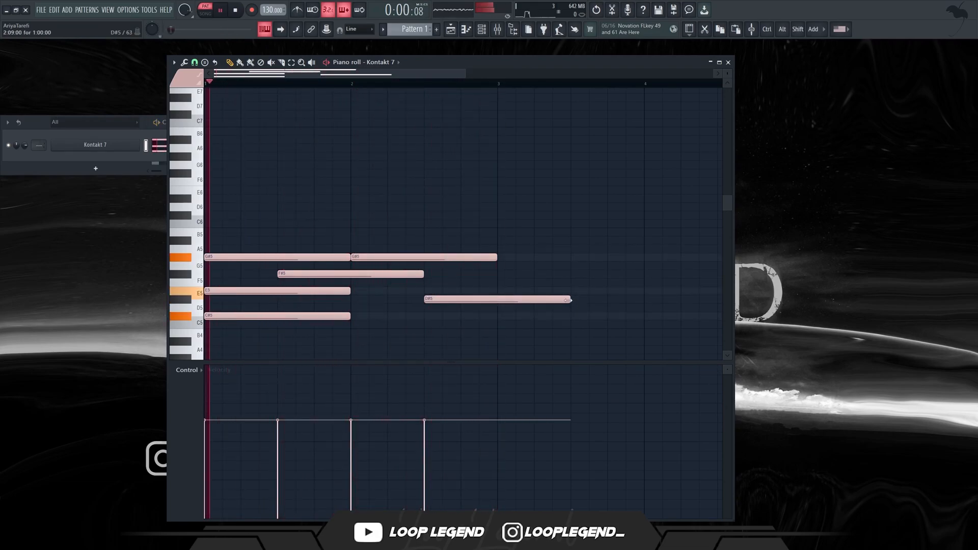
{"action": "left_click_drag", "start_coordinate": [575, 302], "coordinate": [497, 316]}
Duplicate the two-bar phrase into bars 3 and 4.
{"action": "scroll", "coordinate": [391, 348], "scroll_direction": "down", "scroll_amount": 2, "text": "ctrl"}
{"action": "key", "text": "ctrl+b"}
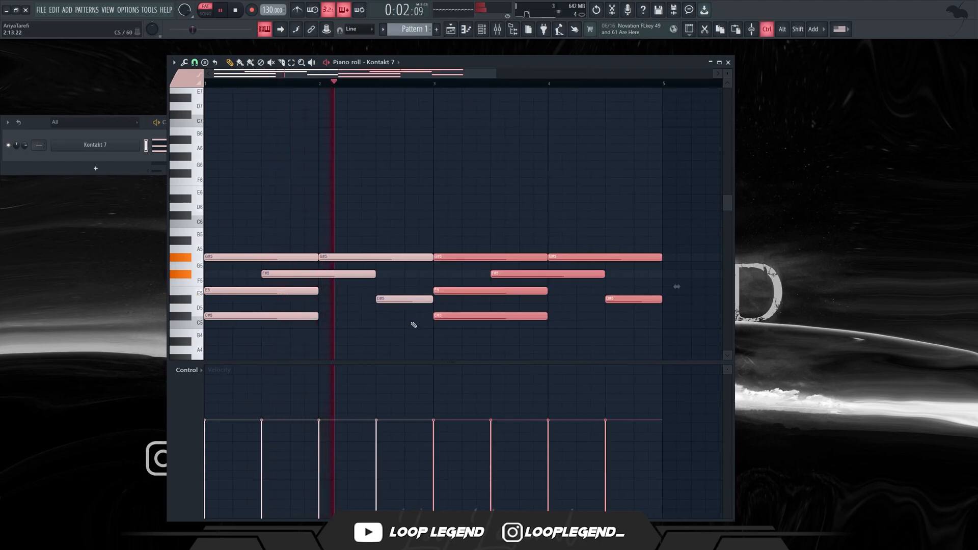
{"action": "scroll", "coordinate": [395, 346], "scroll_direction": "down", "scroll_amount": 1, "text": "ctrl"}
{"action": "key", "text": "space"}
Lower the E5 note in bar 3 to D#5.
{"action": "left_click_drag", "start_coordinate": [409, 260], "coordinate": [521, 246], "text": "ctrl"}
{"action": "key", "text": "space"}
{"action": "left_click_drag", "start_coordinate": [447, 288], "coordinate": [562, 296], "text": "ctrl"}
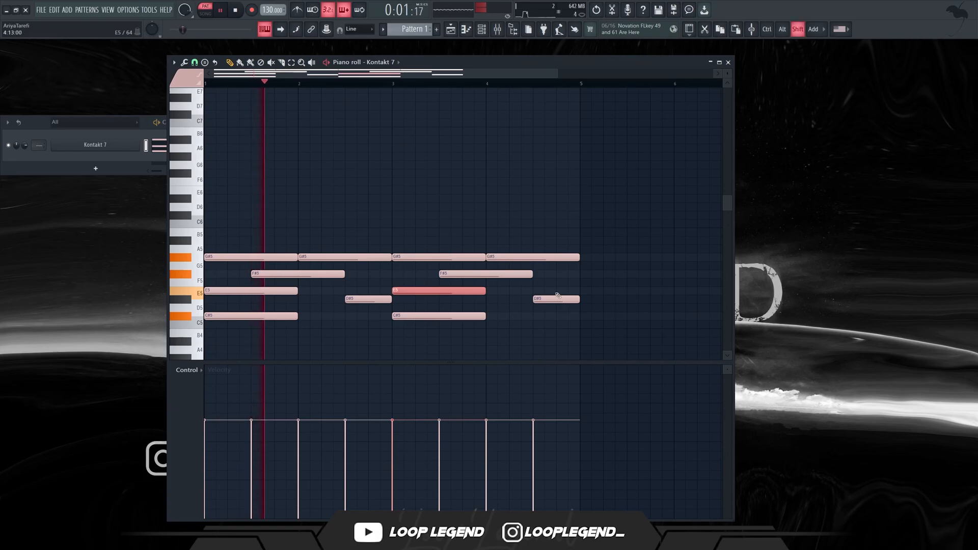
{"action": "key", "text": "Down"}
{"action": "scroll", "coordinate": [492, 334], "scroll_direction": "down", "scroll_amount": 1, "text": "ctrl"}
{"action": "left_click", "coordinate": [493, 331], "text": "ctrl"}
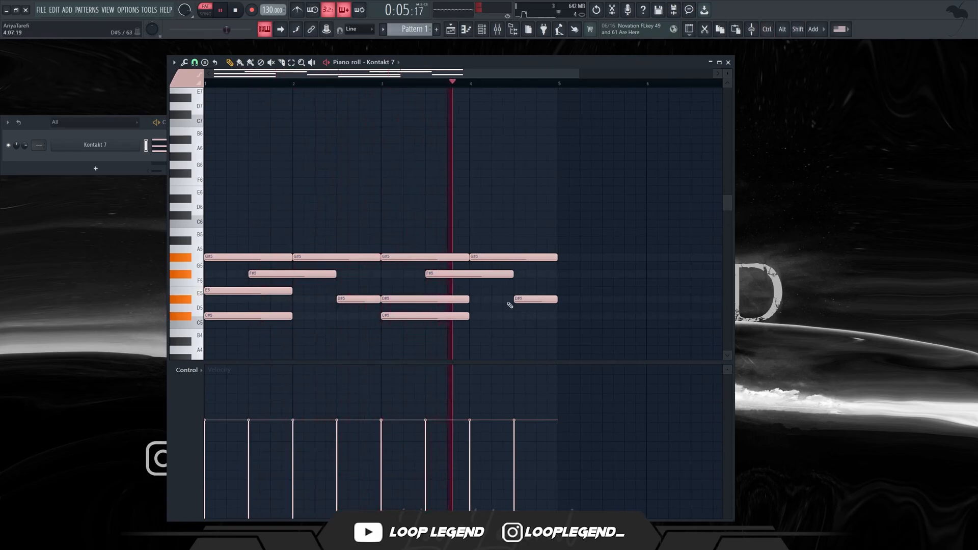
Add a C#6 note late in bar 1 and a short C#6 at the end of bar 2, and repeat both in bars 3 and 4.
{"action": "left_click", "coordinate": [241, 224]}
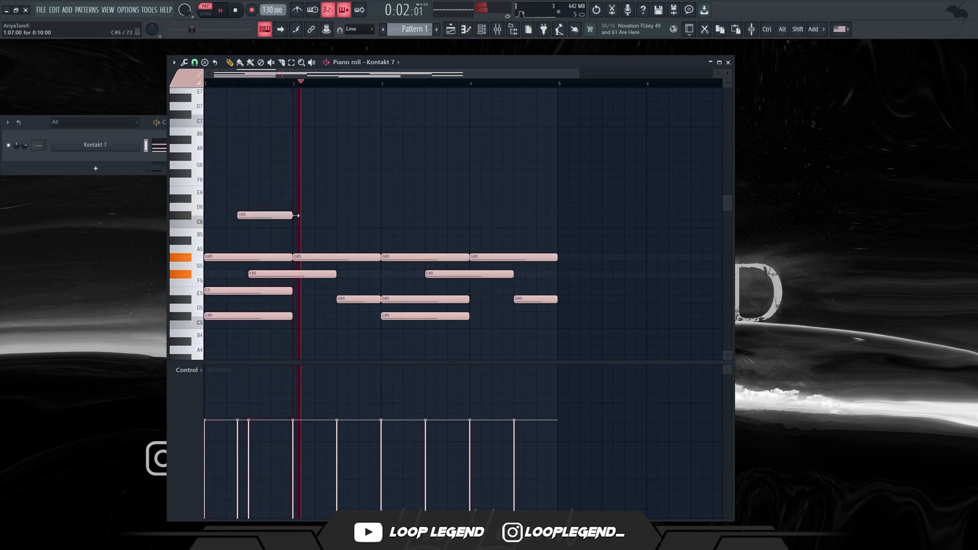
{"action": "left_click", "coordinate": [373, 214]}
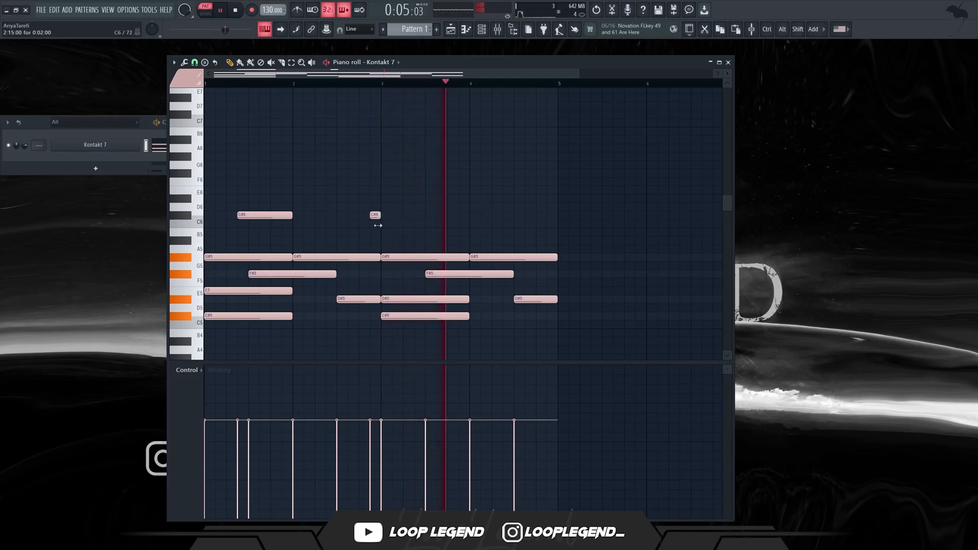
{"action": "left_click", "coordinate": [395, 215]}
{"action": "left_click_drag", "start_coordinate": [395, 215], "coordinate": [428, 215]}
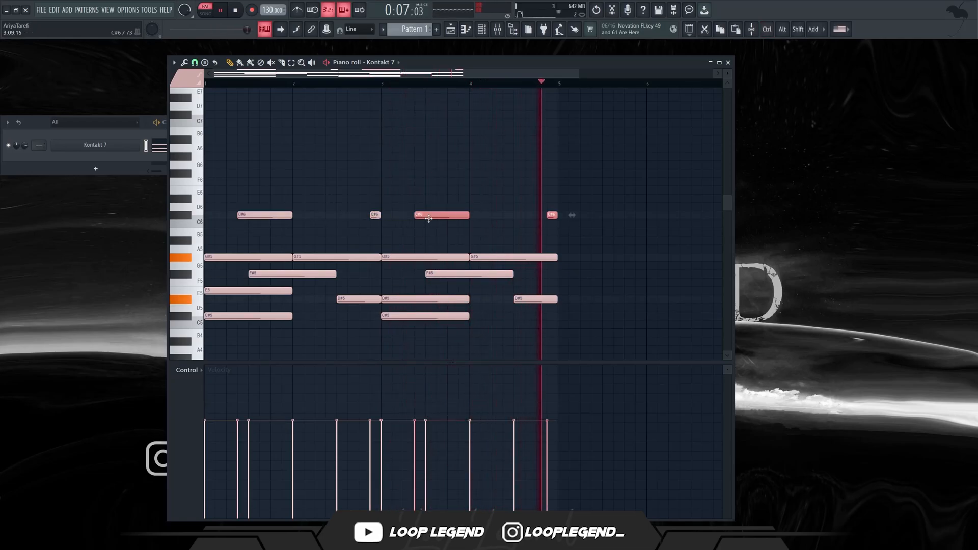
{"action": "key", "text": "ctrl+d"}
Place a one-bar C#4 bass note at the start of bar 1 and audition it with the melody.
{"action": "scroll", "coordinate": [269, 332], "scroll_direction": "down", "scroll_amount": 4}
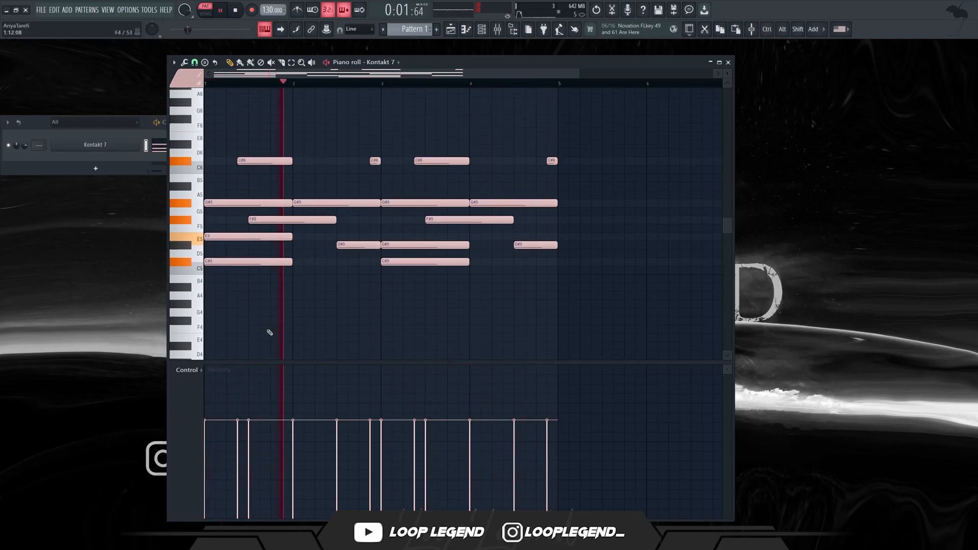
{"action": "left_click_drag", "start_coordinate": [245, 244], "coordinate": [222, 344]}
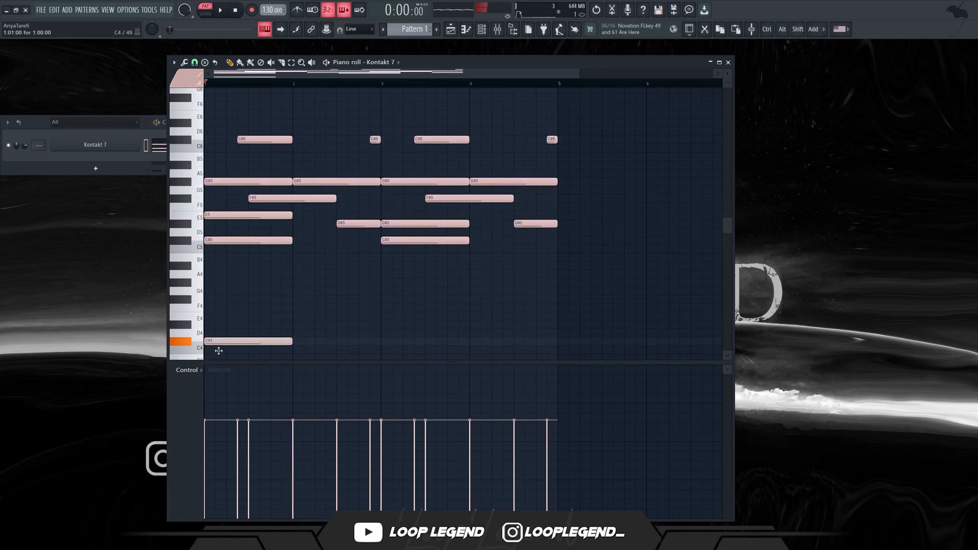
{"action": "key", "text": "space"}
{"action": "left_click_drag", "start_coordinate": [598, 275], "coordinate": [354, 299]}
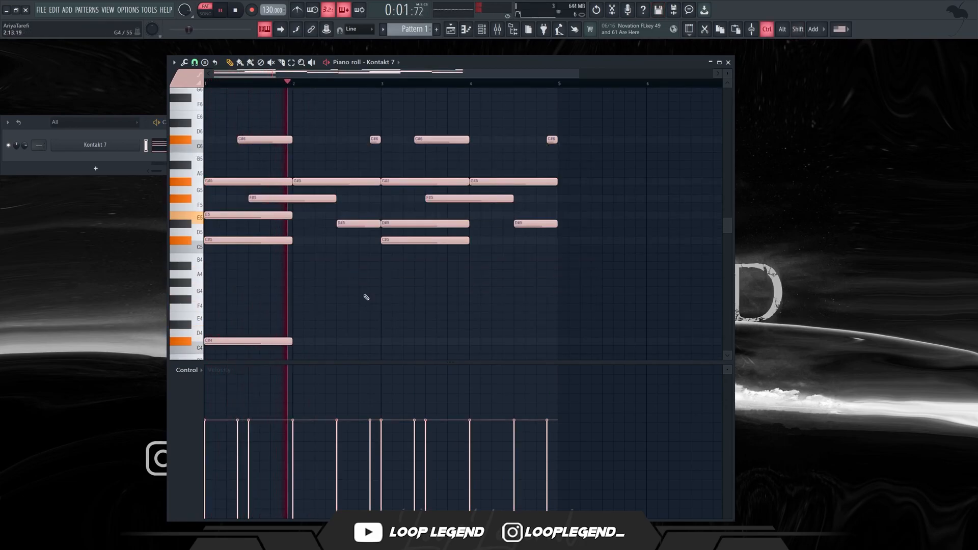
{"action": "key", "text": "space"}
Transpose the melody notes up one semitone.
{"action": "key", "text": "shift+Up"}
{"action": "scroll", "coordinate": [404, 251], "scroll_direction": "up", "scroll_amount": 5}
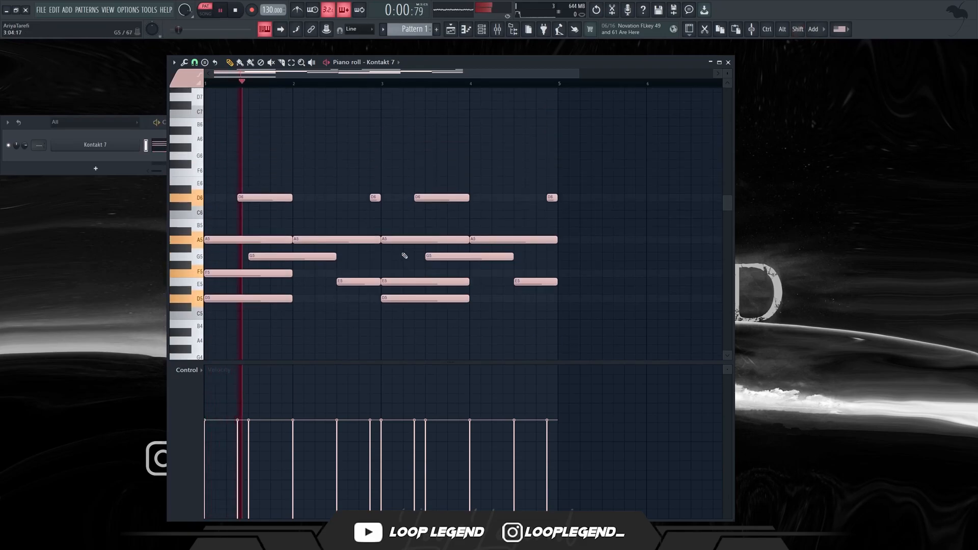
{"action": "scroll", "coordinate": [492, 286], "scroll_direction": "down", "scroll_amount": 2}
Select all the notes and scale them to 50% of their duration, so the phrase fills two bars.
{"action": "key", "text": "space"}
{"action": "key", "text": "ctrl+a"}
{"action": "scroll", "coordinate": [573, 255], "scroll_direction": "up", "scroll_amount": 1}
{"action": "left_click_drag", "start_coordinate": [574, 241], "coordinate": [396, 241]}
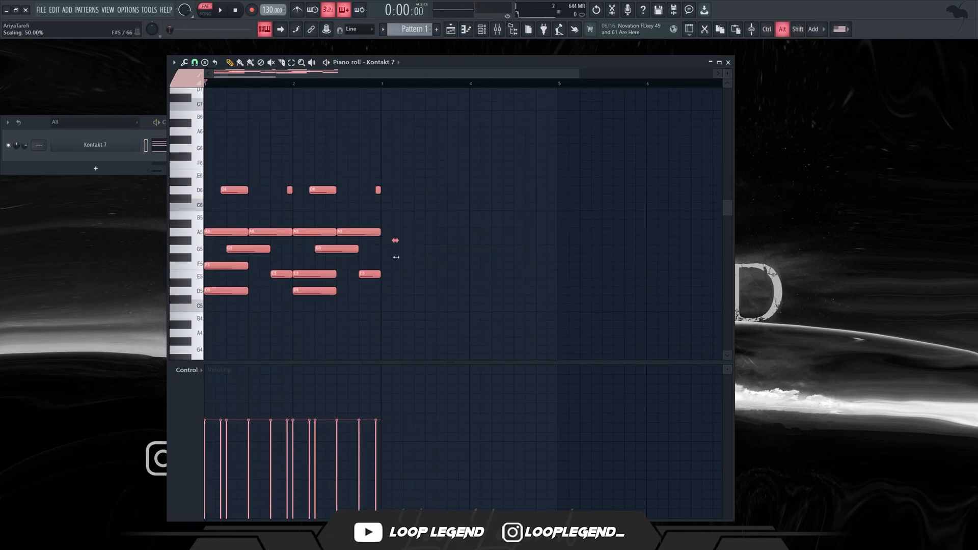
{"action": "key", "text": "space"}
Add a D4 bass note spanning bar 1 beneath the shortened melody.
{"action": "scroll", "coordinate": [359, 267], "scroll_direction": "down", "scroll_amount": 4}
{"action": "scroll", "coordinate": [360, 266], "scroll_direction": "down", "scroll_amount": 1}
{"action": "scroll", "coordinate": [237, 247], "scroll_direction": "up", "scroll_amount": 1}
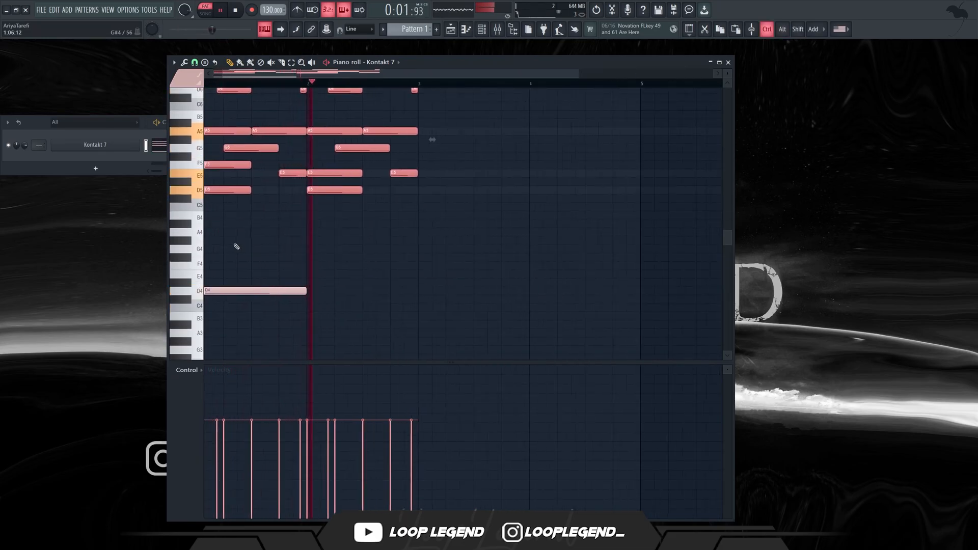
{"action": "left_click_drag", "start_coordinate": [342, 258], "coordinate": [356, 257]}
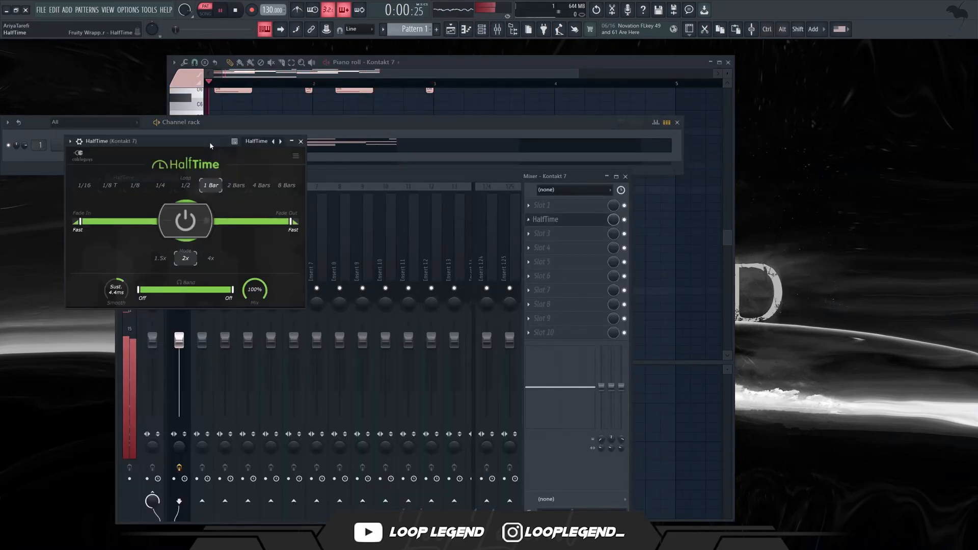
Apply HalfTime to the Kontakt 7 mixer track with a 1/2 loop and 1.5x mode.
{"action": "left_click_drag", "start_coordinate": [210, 141], "coordinate": [417, 216]}
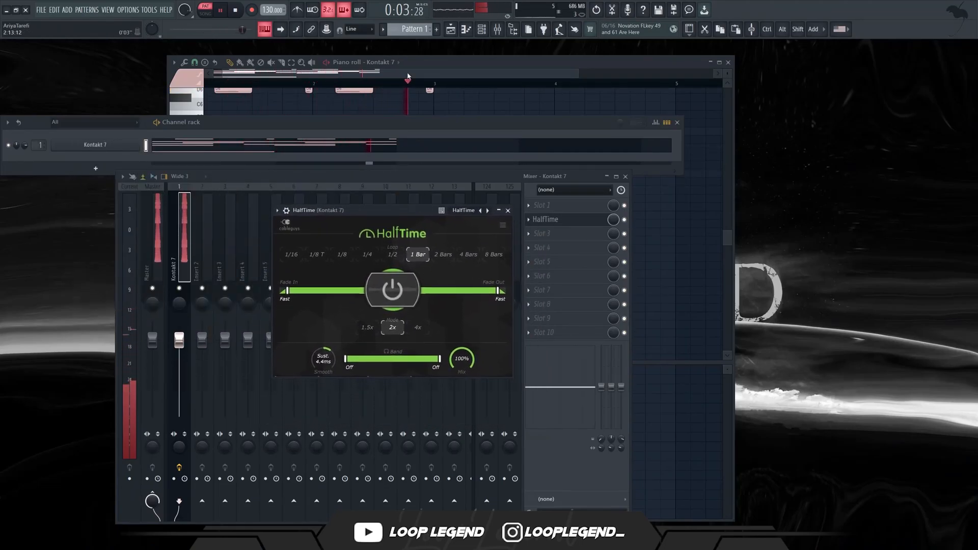
{"action": "left_click", "coordinate": [393, 255]}
{"action": "key", "text": "space"}
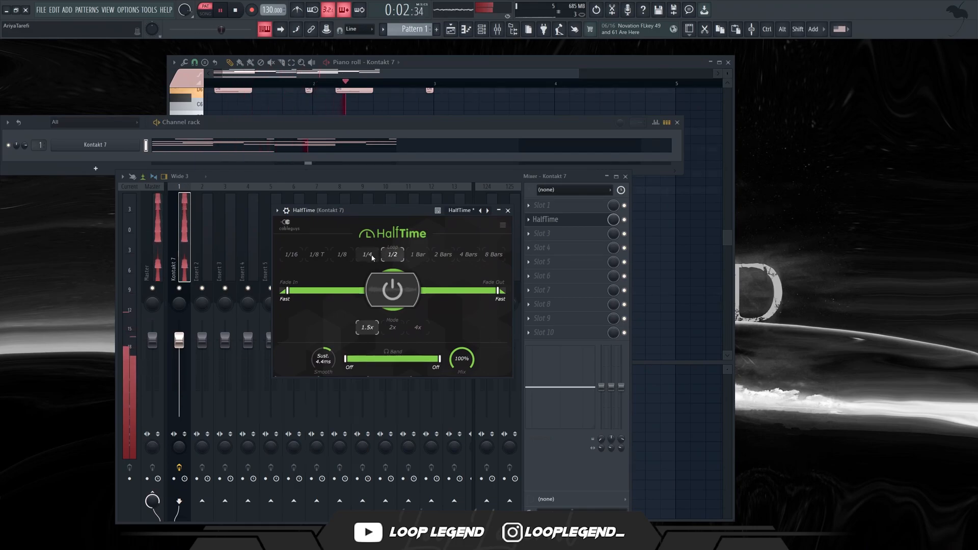
Add Fruity parametric EQ 2 with the Low Cut + High Cut preset and move the low cut to about 262 Hz.
{"action": "left_click", "coordinate": [547, 240]}
{"action": "left_click", "coordinate": [297, 439]}
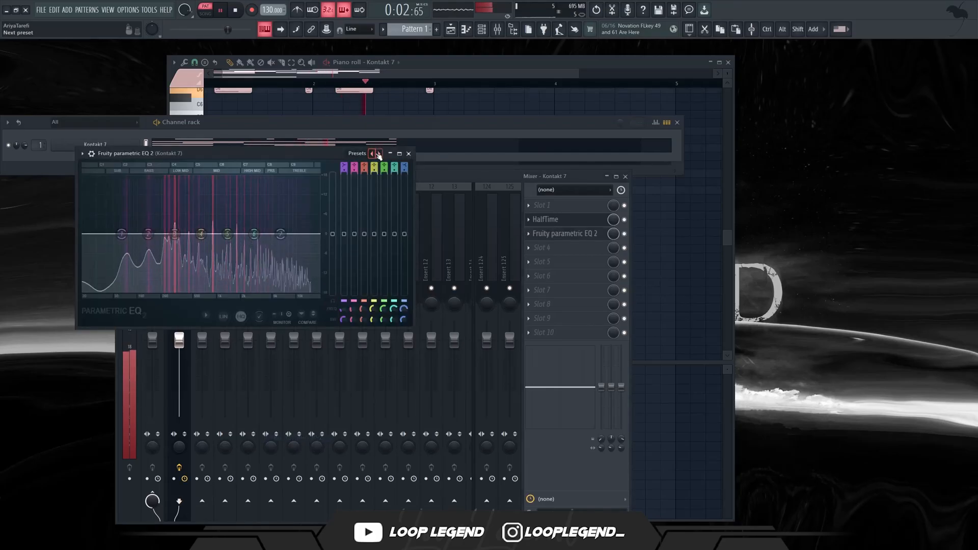
{"action": "left_click", "coordinate": [379, 154]}
{"action": "left_click_drag", "start_coordinate": [122, 234], "coordinate": [172, 234]}
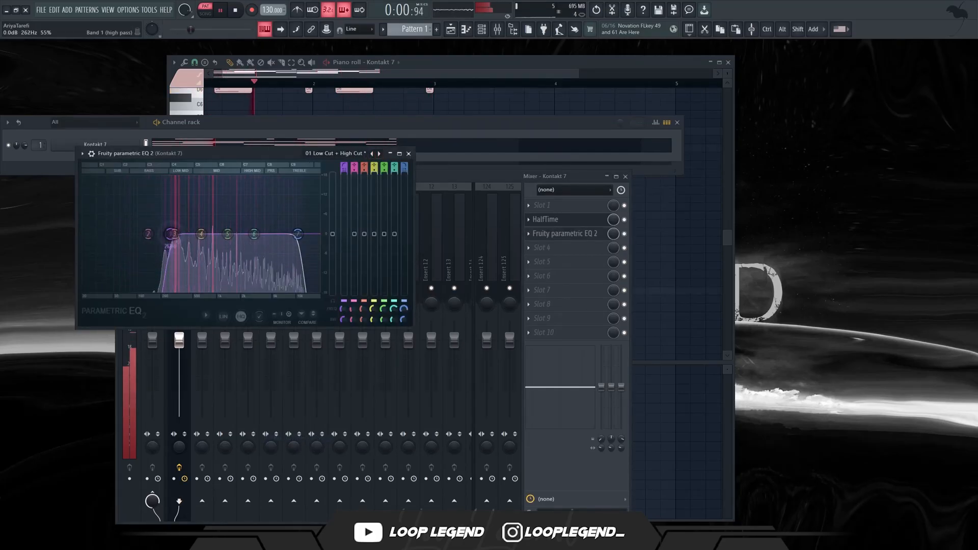
{"action": "key", "text": "Escape"}
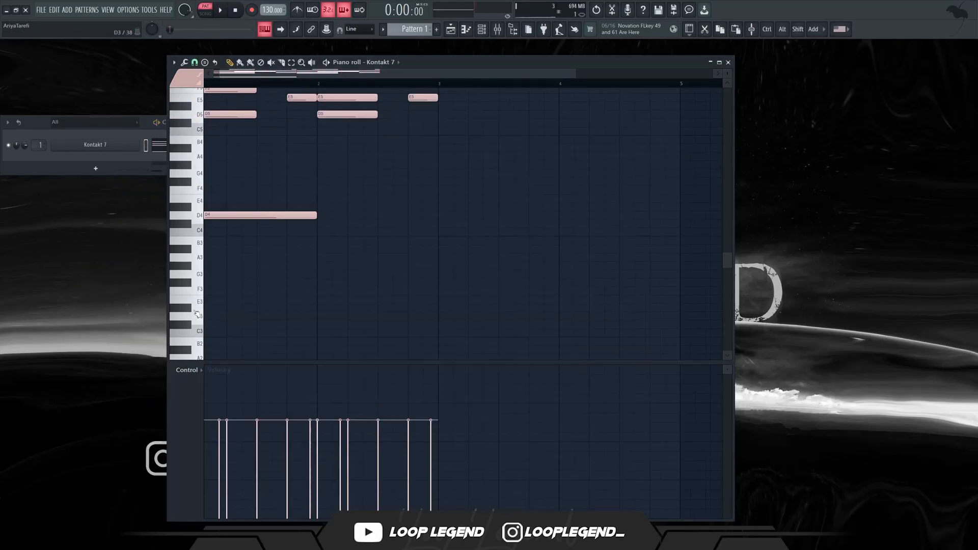
Duplicate the two-bar Kontakt 7 phrase into bars 3 and 4, and move the Native Flute VSTI's E4 note into bar 2.
{"action": "scroll", "coordinate": [208, 296], "scroll_direction": "up", "scroll_amount": 3}
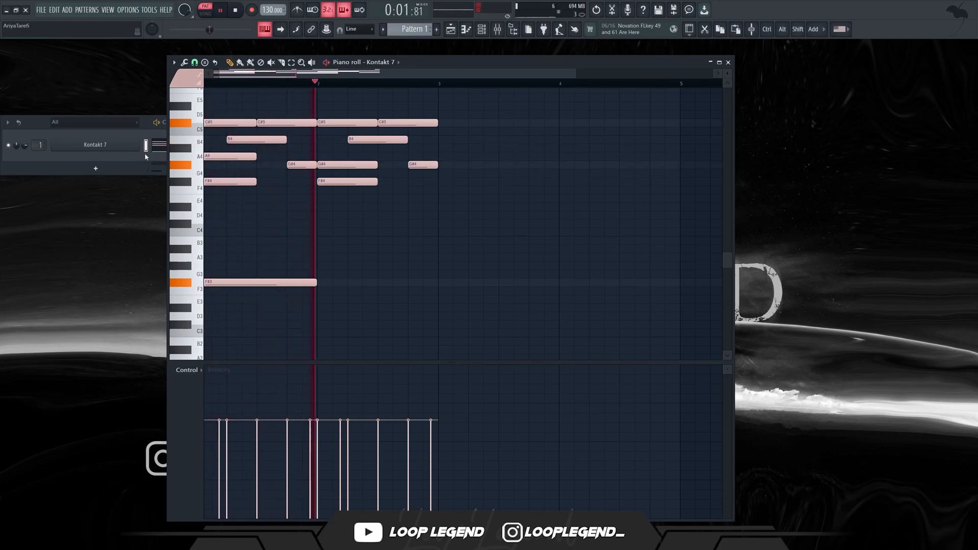
{"action": "left_click", "coordinate": [127, 161]}
{"action": "left_click", "coordinate": [402, 257]}
{"action": "key", "text": "ctrl+b"}
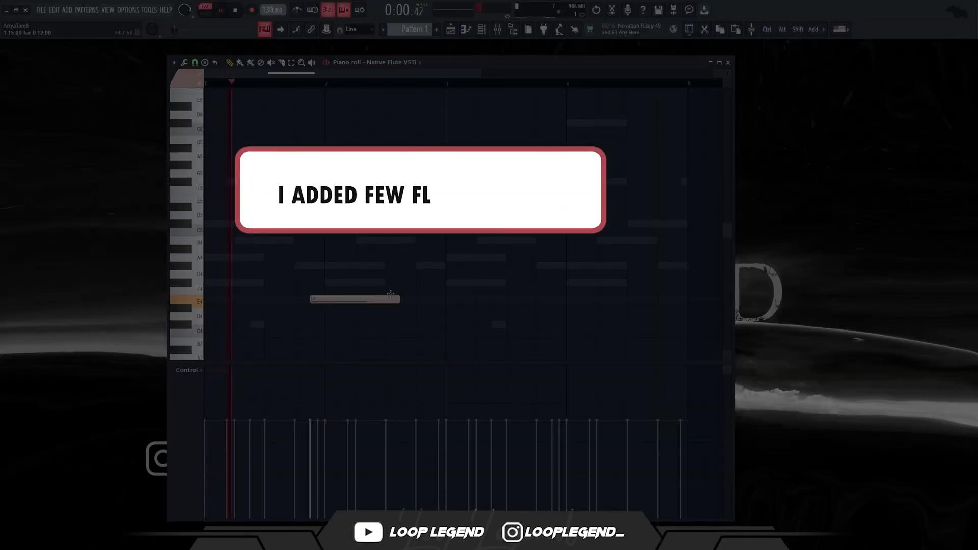
{"action": "left_click_drag", "start_coordinate": [390, 294], "coordinate": [431, 293]}
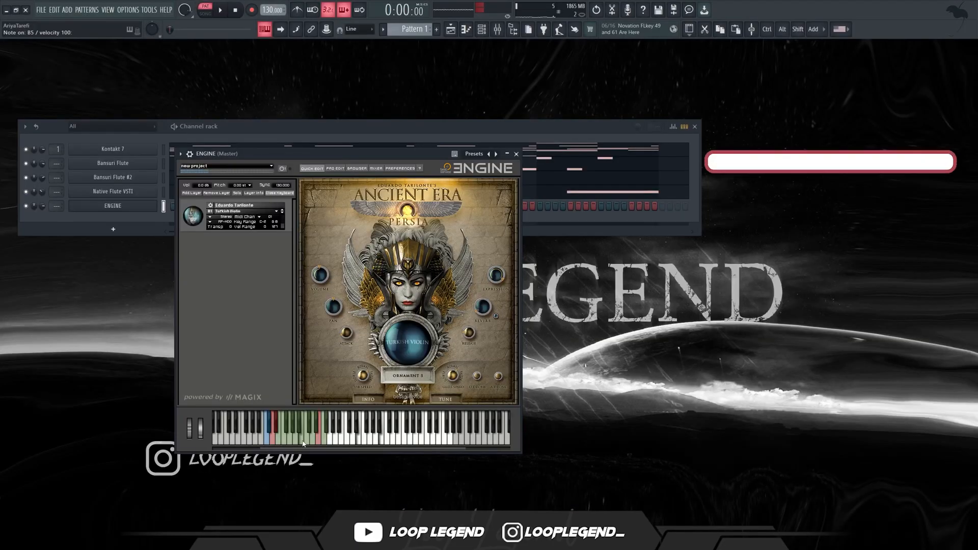
Place a C#5 note at the start of bar 1 in the ENGINE channel's piano roll.
{"action": "left_click", "coordinate": [465, 29]}
{"action": "key", "text": "space"}
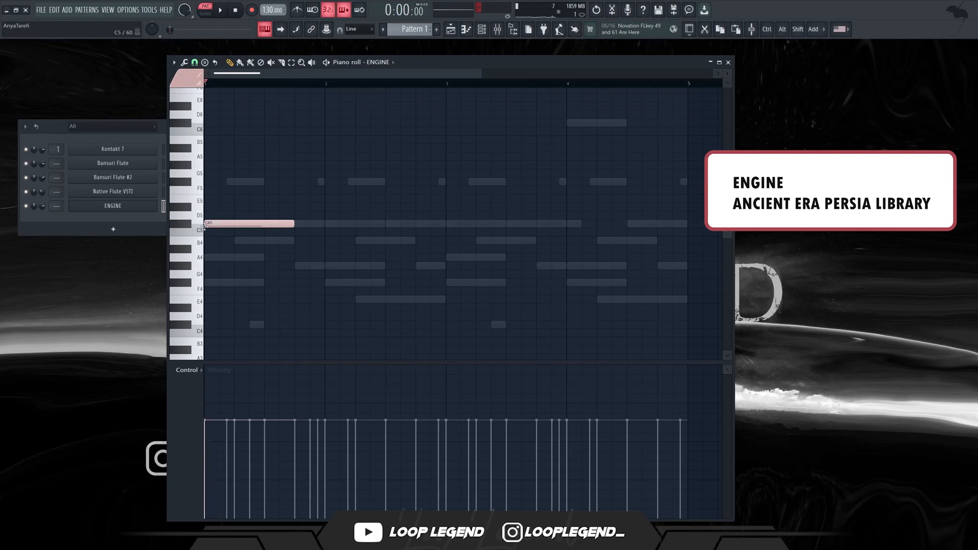
Try the violin note one octave lower at C#4 and return it to C#5.
{"action": "key", "text": "ctrl+Down"}
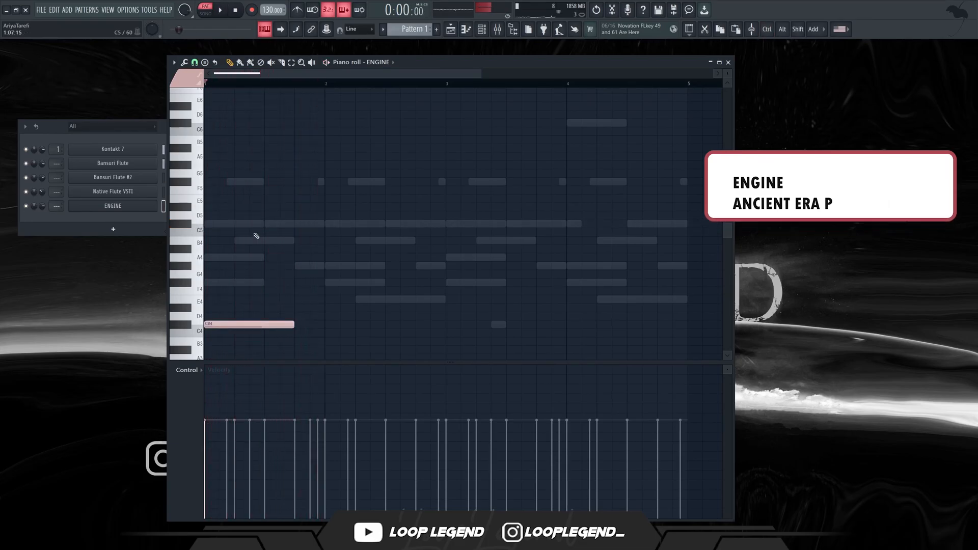
{"action": "key", "text": "space"}
{"action": "key", "text": "ctrl+Up"}
{"action": "key", "text": "space"}
Add an F#5 above the violin's C#5 in bar 1 and a D#5 in bar 2, and duplicate the phrase into bars 3 and 4.
{"action": "scroll", "coordinate": [252, 249], "scroll_direction": "up", "scroll_amount": 3}
{"action": "left_click", "coordinate": [205, 261]}
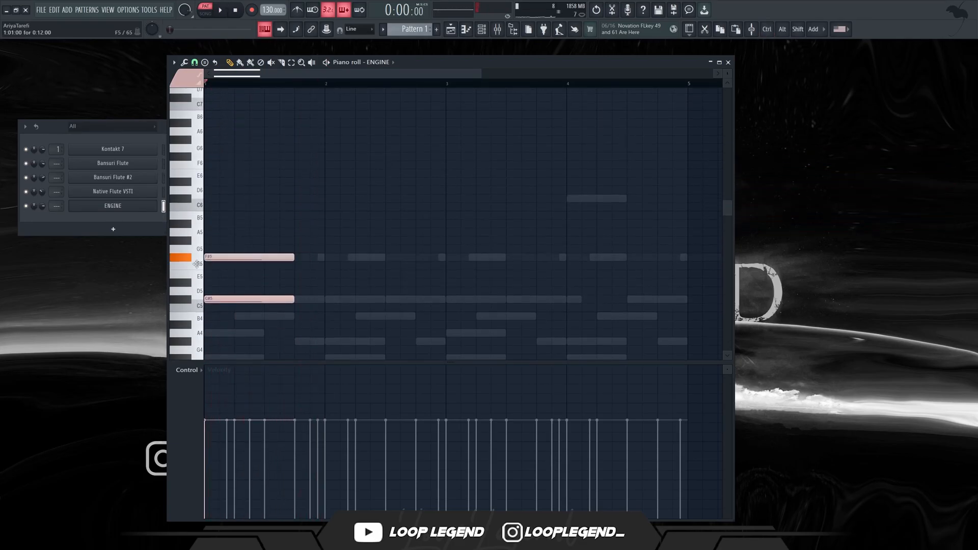
{"action": "left_click", "coordinate": [326, 283]}
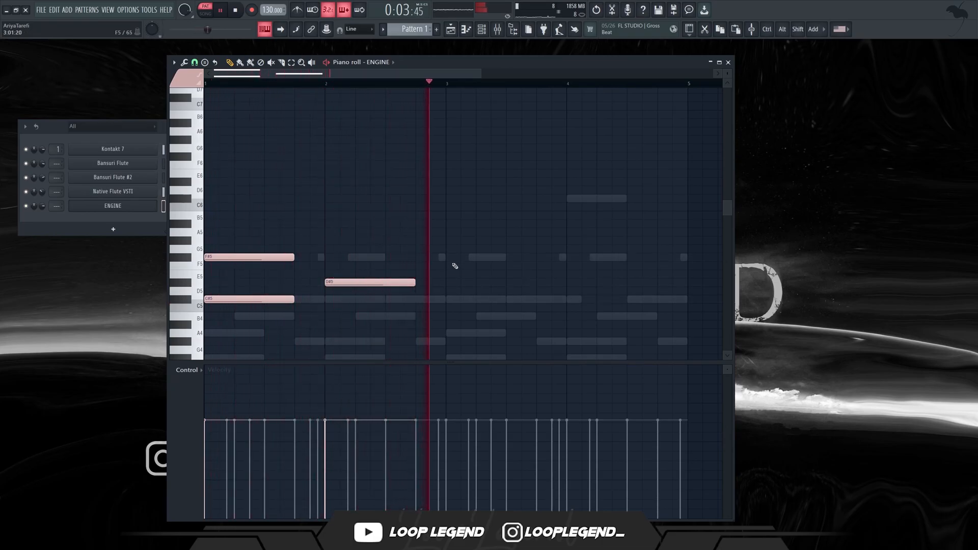
{"action": "key", "text": "ctrl+b"}
{"action": "mouse_move", "coordinate": [480, 261]}
{"action": "left_mouse_down"}
{"action": "mouse_move", "coordinate": [481, 269]}
{"action": "mouse_move", "coordinate": [480, 261]}
{"action": "left_mouse_up"}
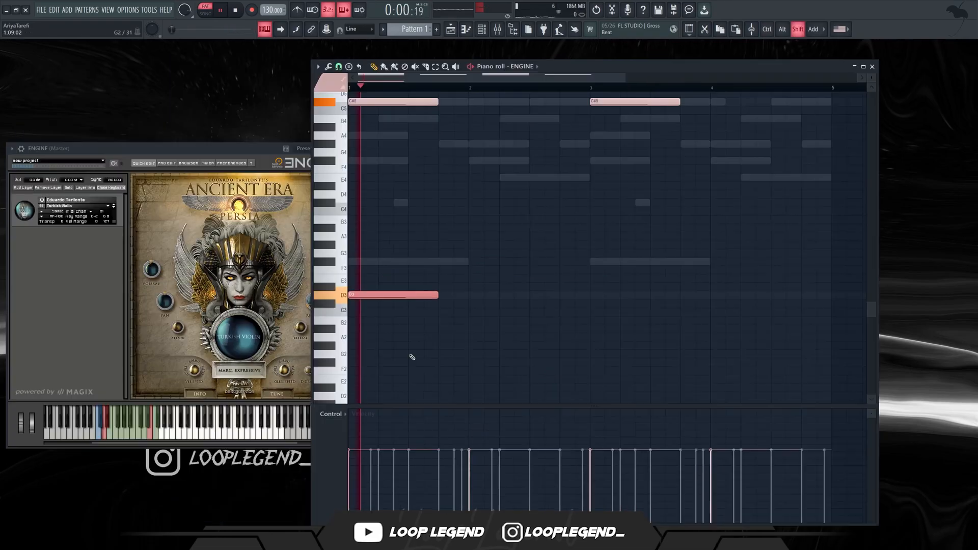
Raise the low violin articulation note in bar 1 to D#3 and stretch the D4 articulation note across bar 3.
{"action": "key", "text": "shift+Up"}
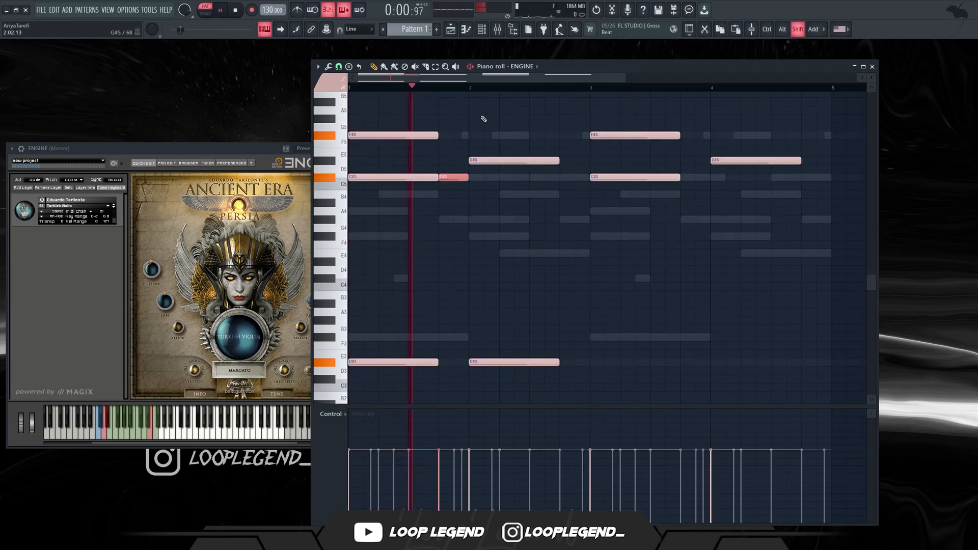
{"action": "key", "text": "space"}
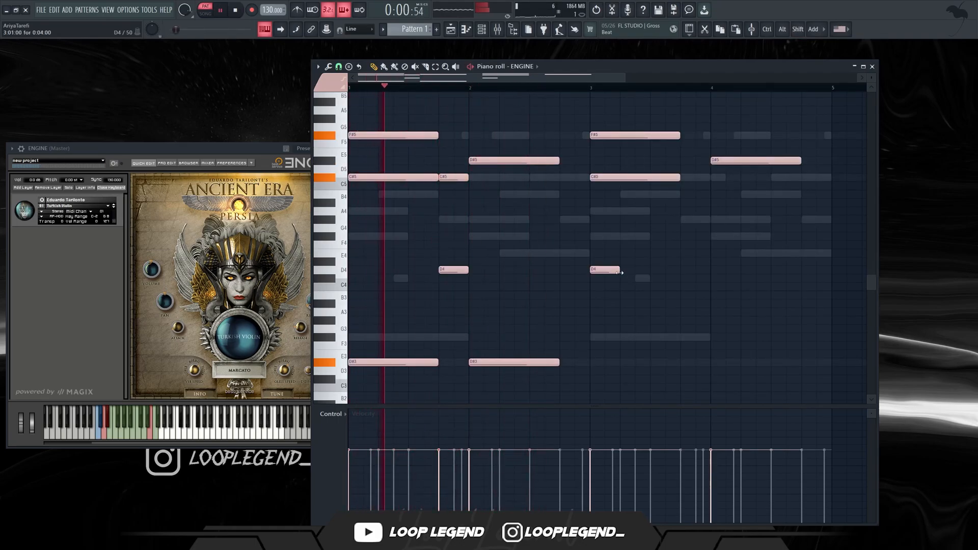
{"action": "left_click_drag", "start_coordinate": [621, 272], "coordinate": [716, 273]}
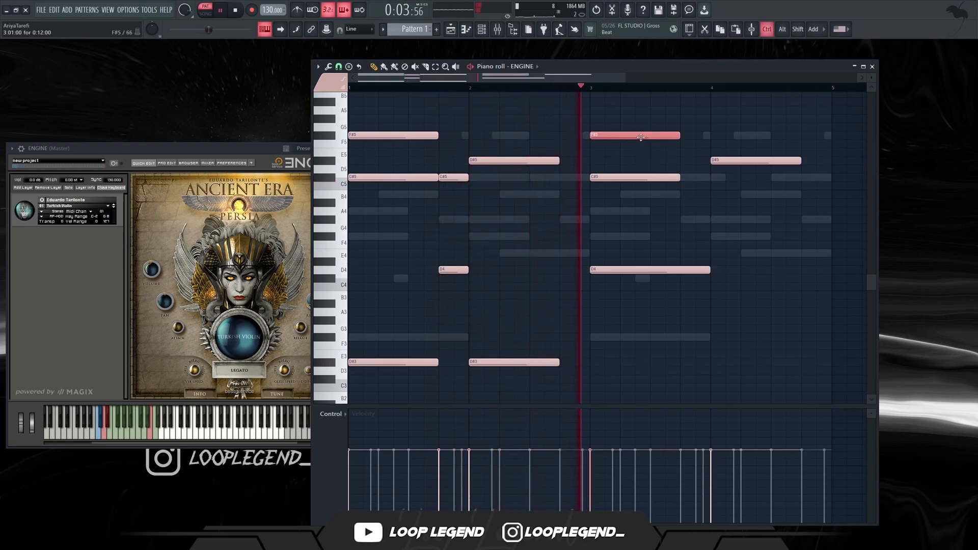
Add a one-bar C#5 violin note and an A3 articulation note at the start of bar 4.
{"action": "left_click", "coordinate": [717, 185]}
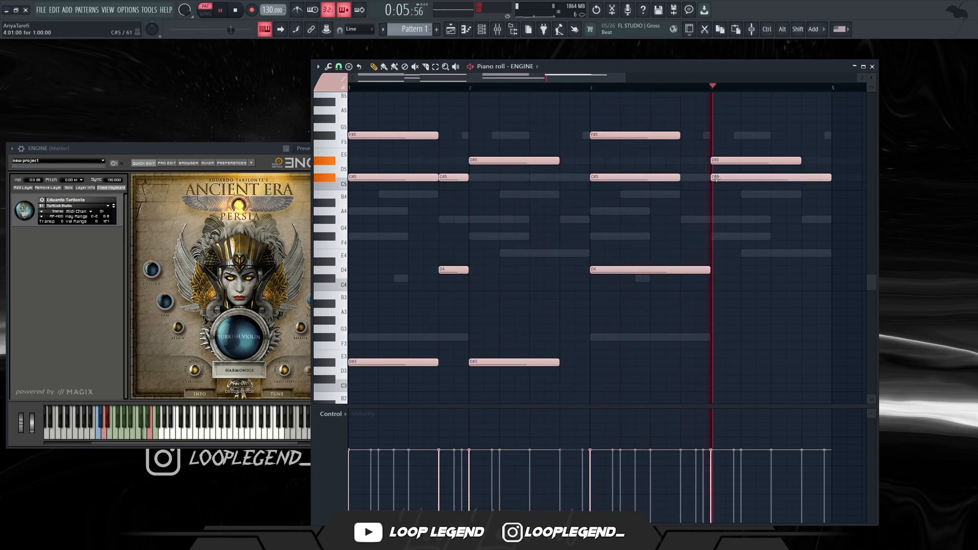
{"action": "scroll", "coordinate": [714, 214], "scroll_direction": "up", "scroll_amount": 2}
{"action": "left_click", "coordinate": [667, 312]}
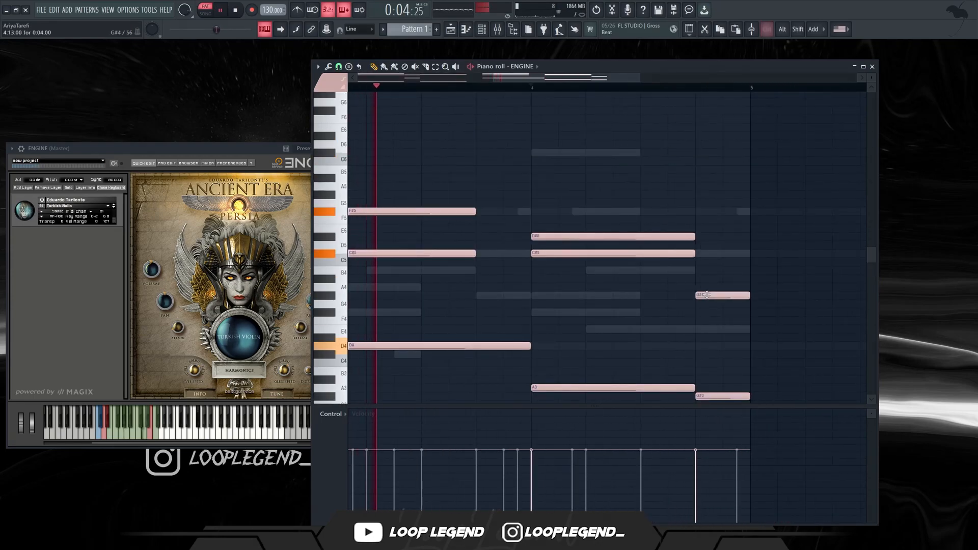
{"action": "scroll", "coordinate": [707, 295], "scroll_direction": "down", "scroll_amount": 3}
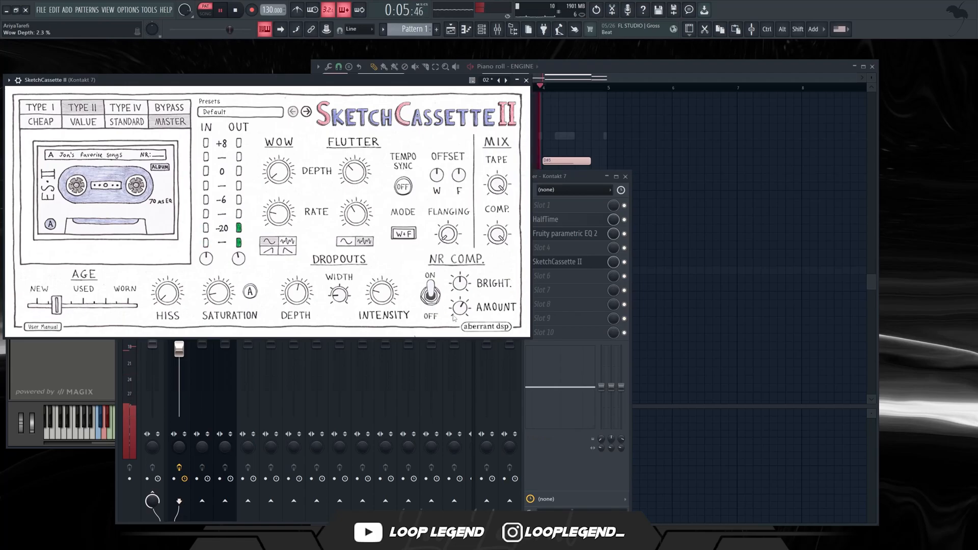
Close SketchCassette II and load HalfTime in slot 8 of the Kontakt 7 mixer track.
{"action": "key", "text": "Escape"}
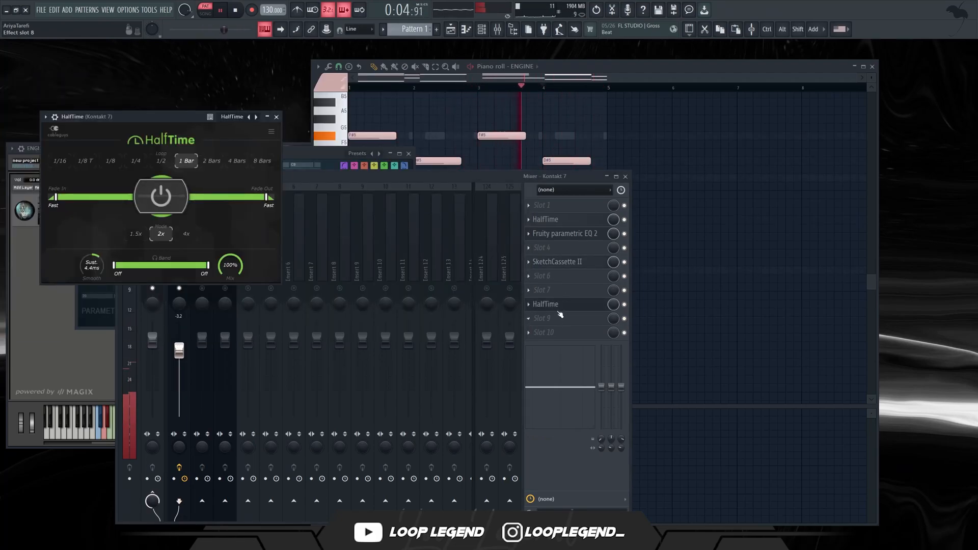
Load Fruity Parametric EQ 2 in slot 9 of the Kontakt 7 track and adjust the cutoffs of its Low Cut + High Cut preset.
{"action": "left_click", "coordinate": [560, 292]}
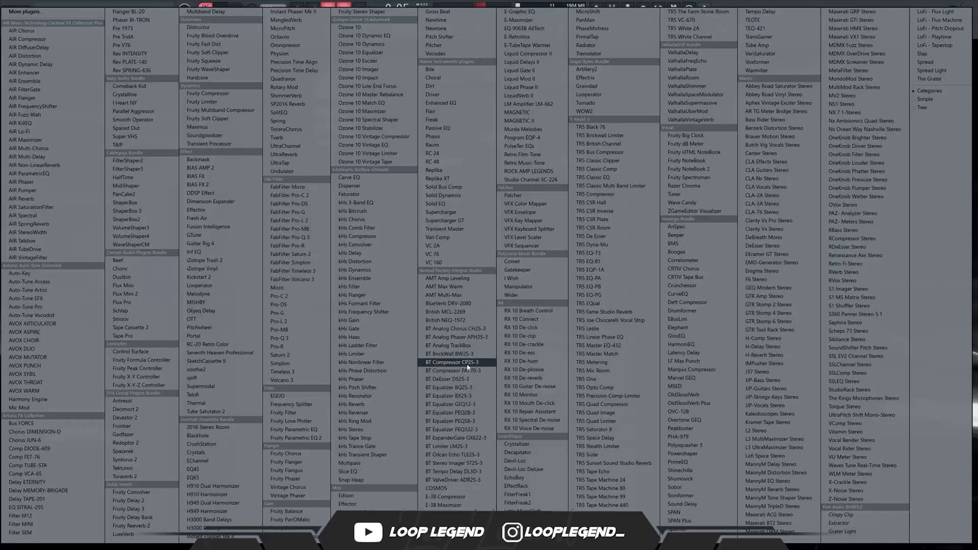
{"action": "left_click", "coordinate": [286, 440]}
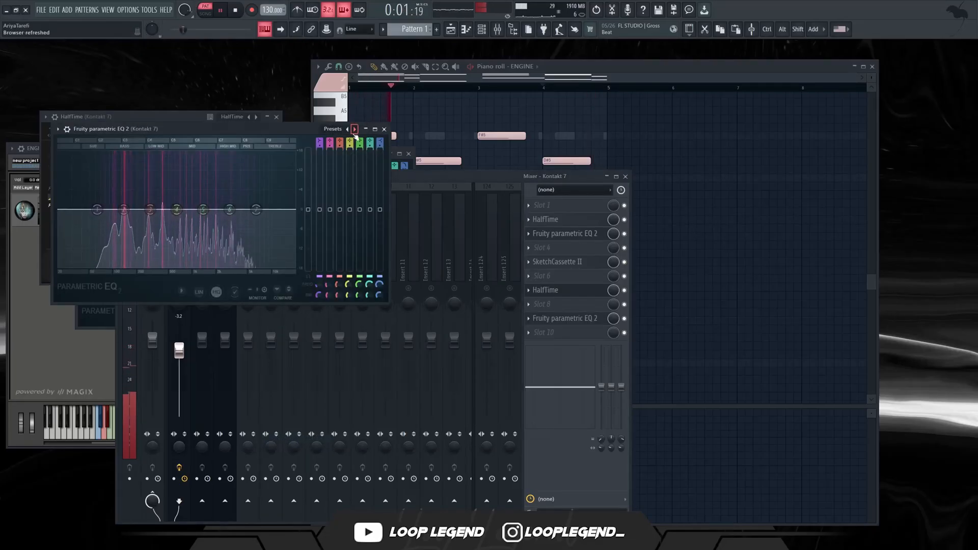
{"action": "left_click_drag", "start_coordinate": [131, 209], "coordinate": [136, 209]}
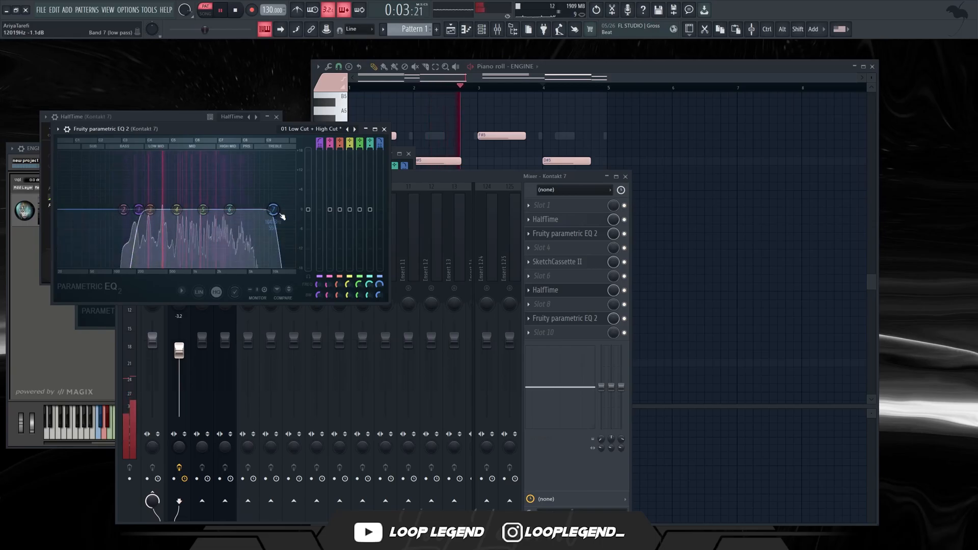
{"action": "left_click_drag", "start_coordinate": [270, 210], "coordinate": [286, 206]}
Close the equalizer and try HalfTime loop lengths of 1/4 and 1/2 on the Kontakt 7 track.
{"action": "key", "text": "Escape"}
{"action": "left_click", "coordinate": [136, 160]}
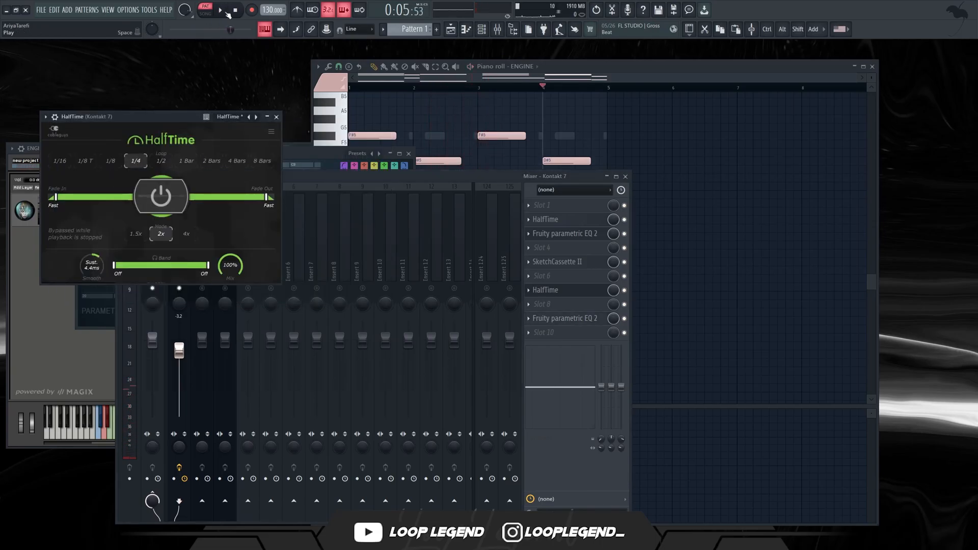
{"action": "left_click_drag", "start_coordinate": [175, 120], "coordinate": [301, 135]}
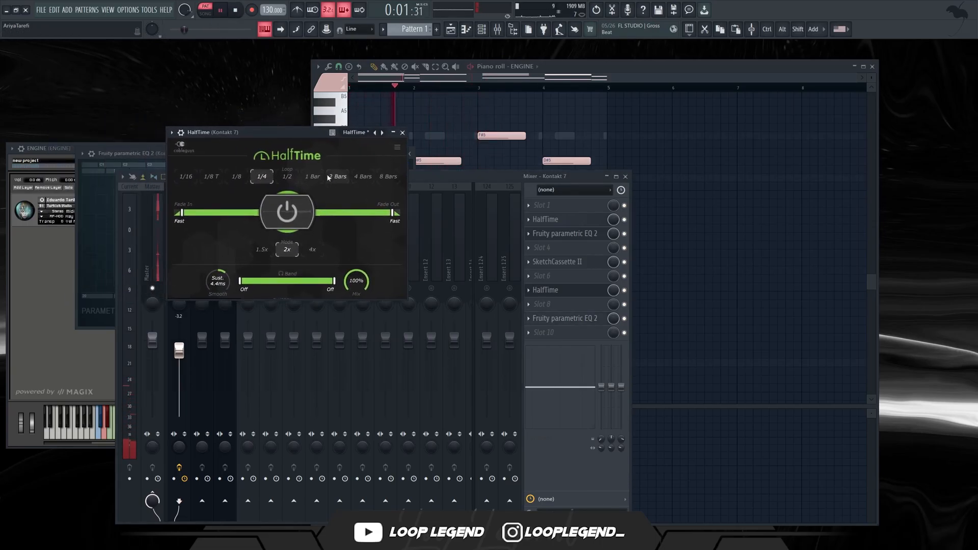
{"action": "left_click", "coordinate": [292, 179]}
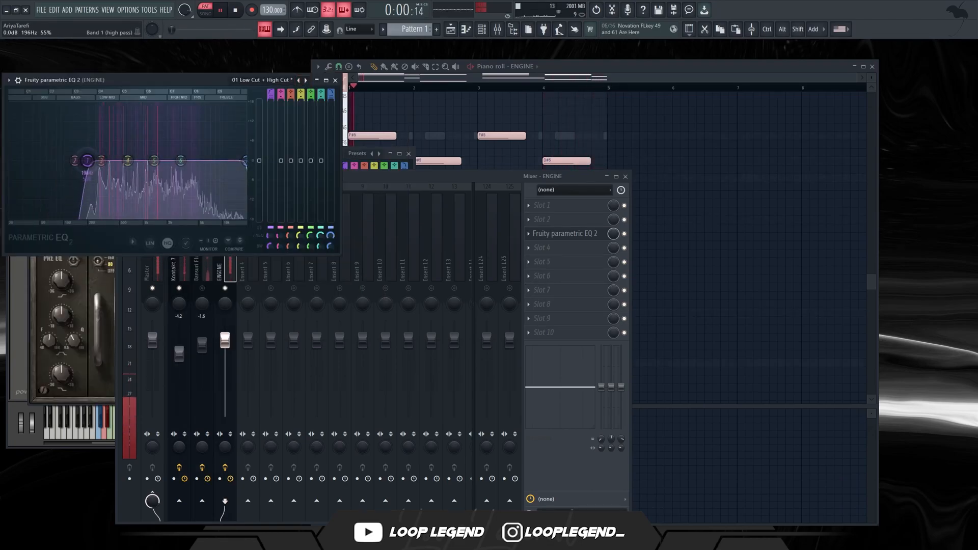
Add HalfTime with its mix at about 11% and Abbey Road Saturator Stereo to the ENGINE mixer track.
{"action": "left_click", "coordinate": [597, 278]}
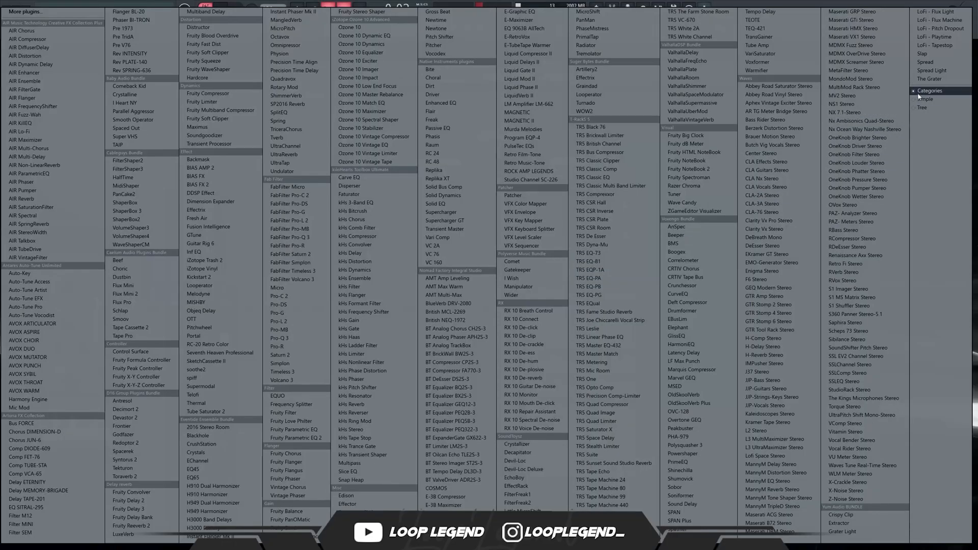
{"action": "left_click", "coordinate": [139, 179]}
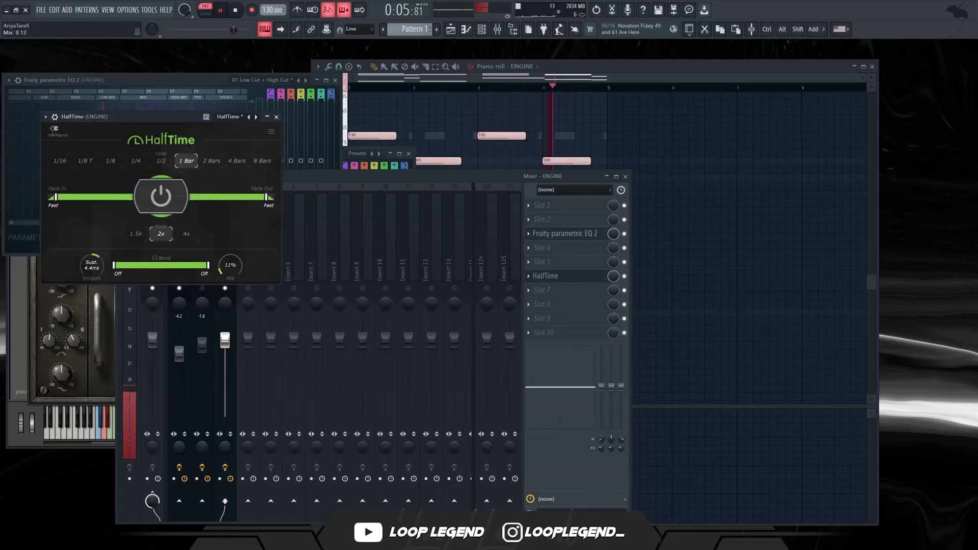
{"action": "left_click", "coordinate": [559, 308]}
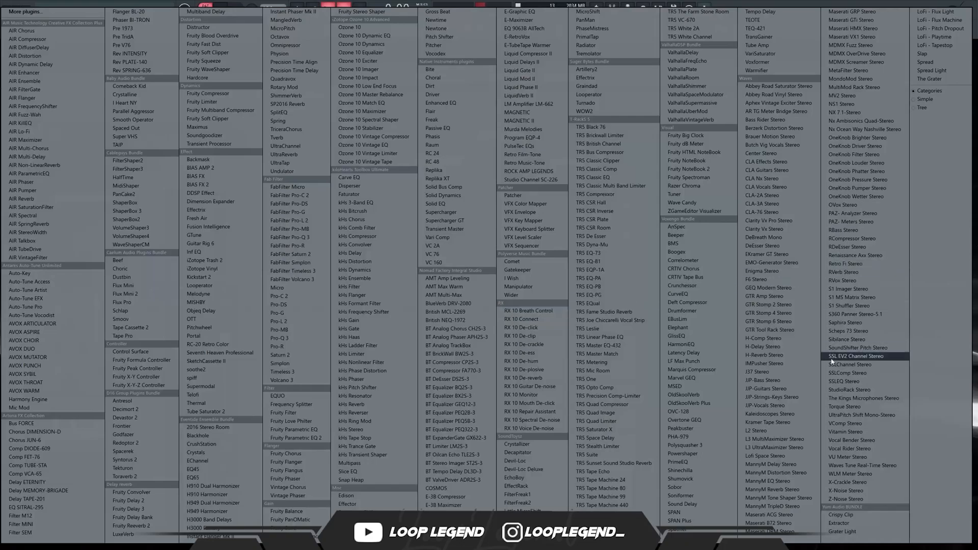
{"action": "left_click", "coordinate": [775, 87]}
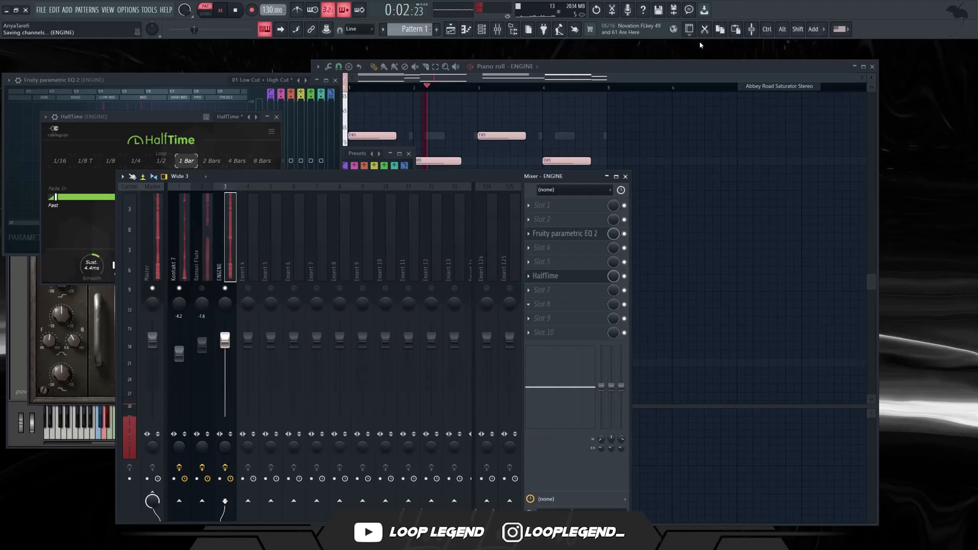
Load soothe2 in slot 10 of the ENGINE mixer track.
{"action": "left_click", "coordinate": [253, 292]}
{"action": "right_click", "coordinate": [227, 288]}
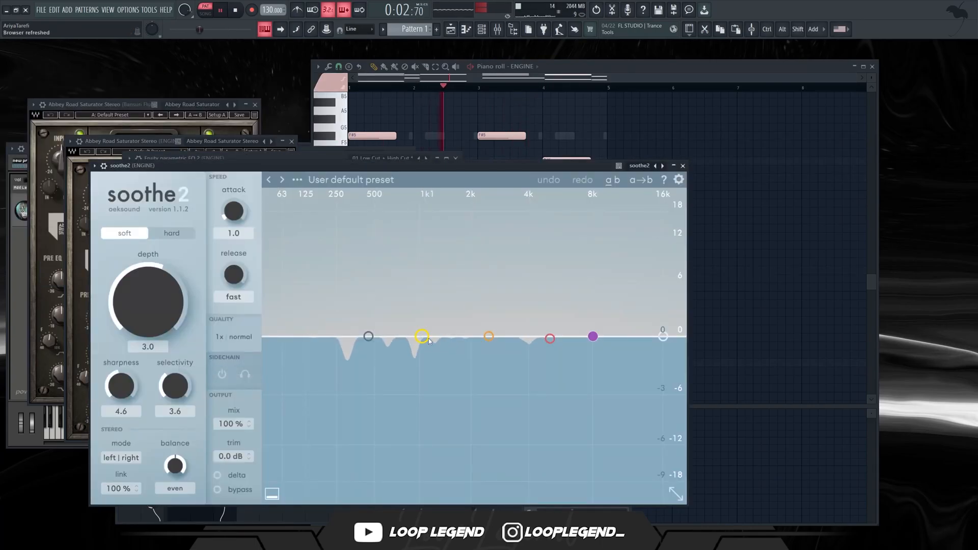
{"action": "left_click_drag", "start_coordinate": [430, 341], "coordinate": [384, 245]}
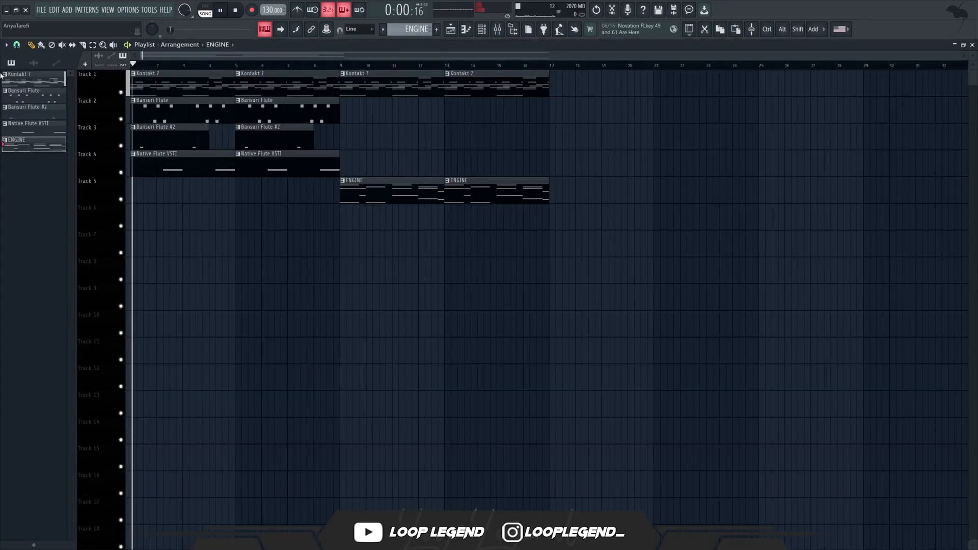
Select the Kontakt 7, Bansuri Flute and ENGINE mixer tracks and route them to Insert 4.
{"action": "left_click", "coordinate": [202, 245], "text": "ctrl"}
{"action": "left_click", "coordinate": [173, 255], "text": "ctrl"}
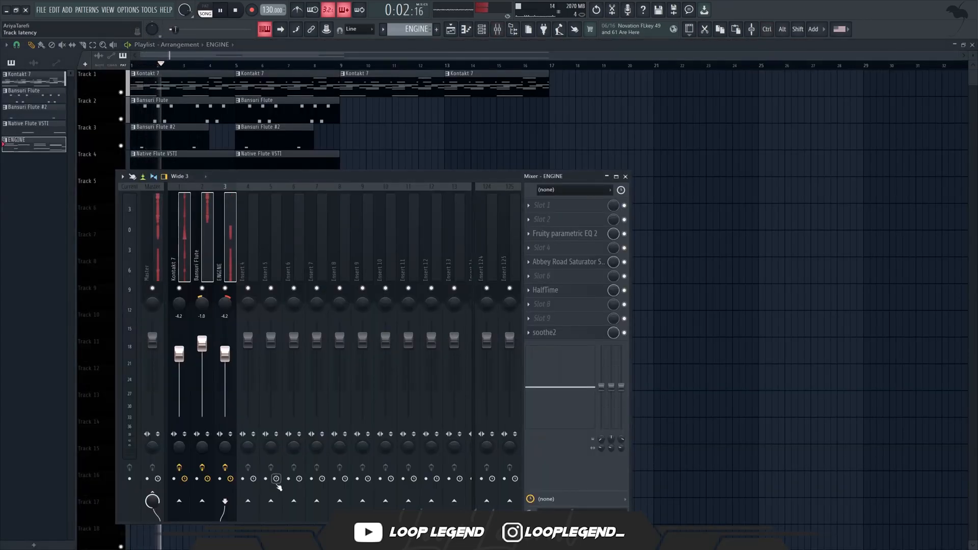
{"action": "right_click", "coordinate": [250, 504]}
{"action": "left_click", "coordinate": [265, 517]}
Add SoundShifter Pitch Stereo in slot 2 of Insert 4 with a 4-semitone transpose, and close the plugin and mixer.
{"action": "left_click", "coordinate": [255, 227]}
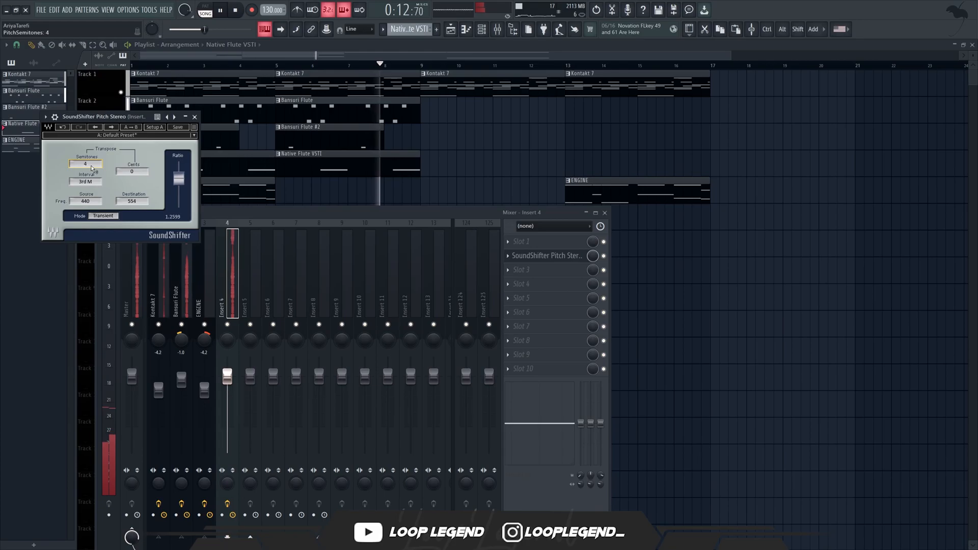
{"action": "left_click", "coordinate": [195, 116]}
{"action": "key", "text": "F9"}
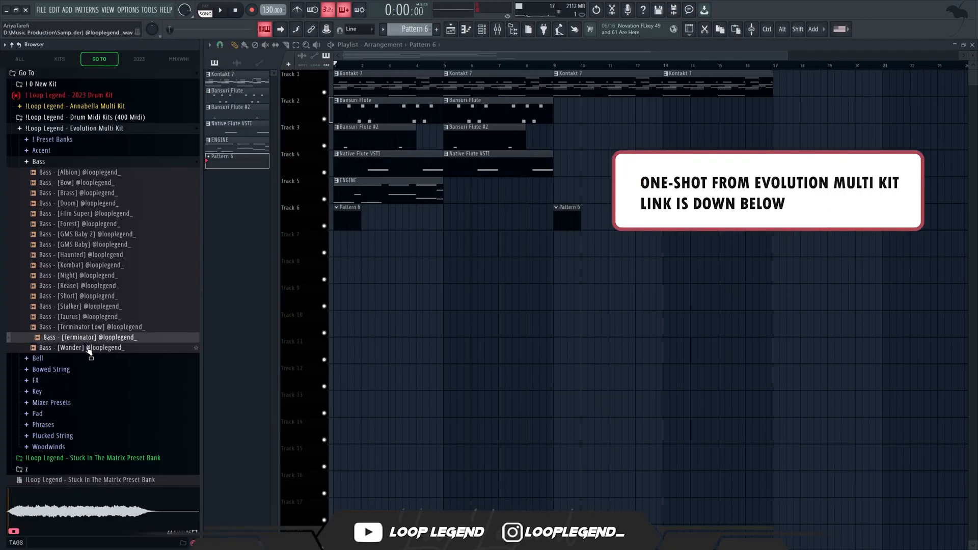
Load the Bass - [Wonder] one-shot into a new channel and draw a two-bar C4 note for it in Pattern 6.
{"action": "right_click", "coordinate": [81, 347]}
{"action": "left_click", "coordinate": [118, 360]}
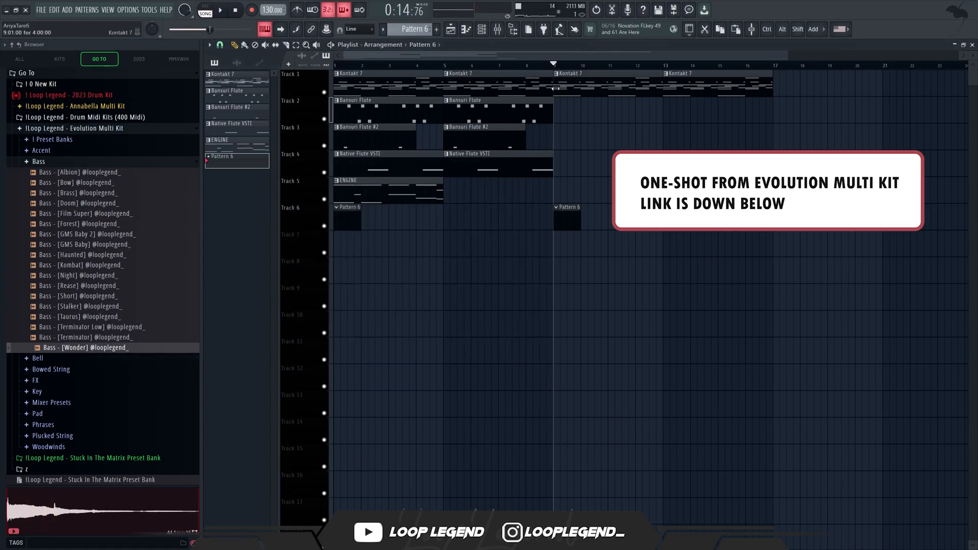
{"action": "double_click", "coordinate": [581, 218]}
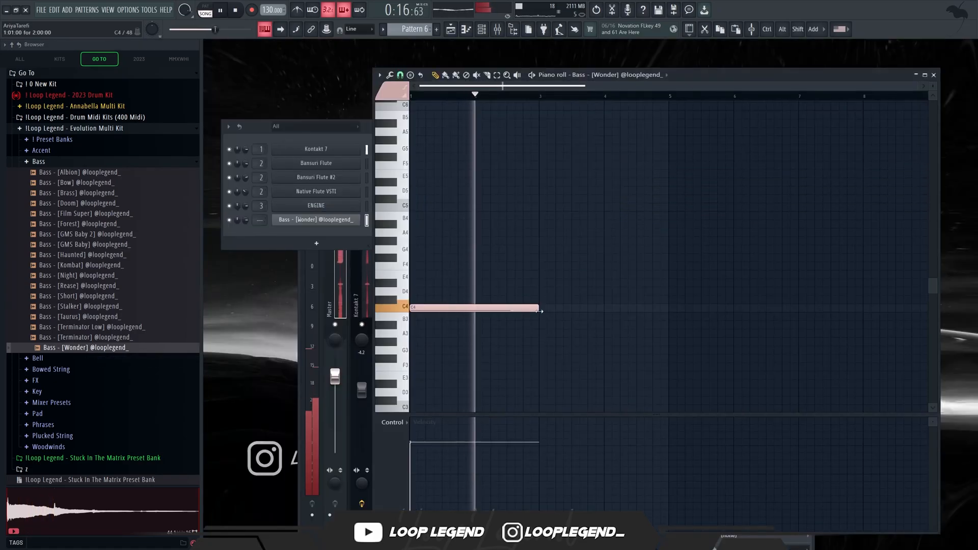
Repeat the C4 bass note from bar 3, shorten the copy and fill the rest of bar 4 with a higher note.
{"action": "key", "text": "ctrl+b"}
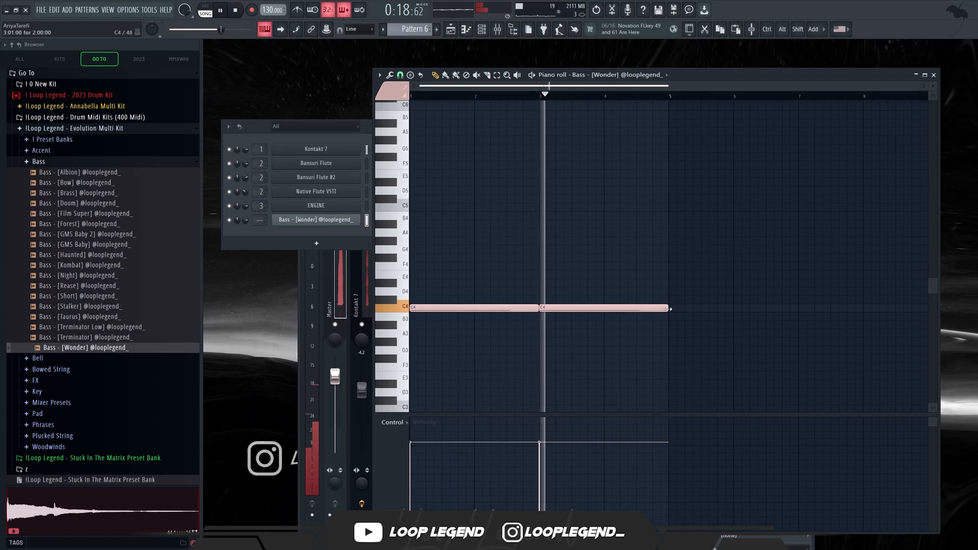
{"action": "left_click_drag", "start_coordinate": [665, 309], "coordinate": [620, 308]}
{"action": "key", "text": "space"}
{"action": "key", "text": "ctrl+b"}
{"action": "key", "text": "Up"}
{"action": "key", "text": "Up"}
{"action": "key", "text": "Up"}
{"action": "key", "text": "Up"}
{"action": "key", "text": "Up"}
{"action": "key", "text": "Up"}
{"action": "key", "text": "Up"}
{"action": "key", "text": "Up"}
{"action": "key", "text": "space"}
{"action": "left_click_drag", "start_coordinate": [697, 241], "coordinate": [668, 240]}
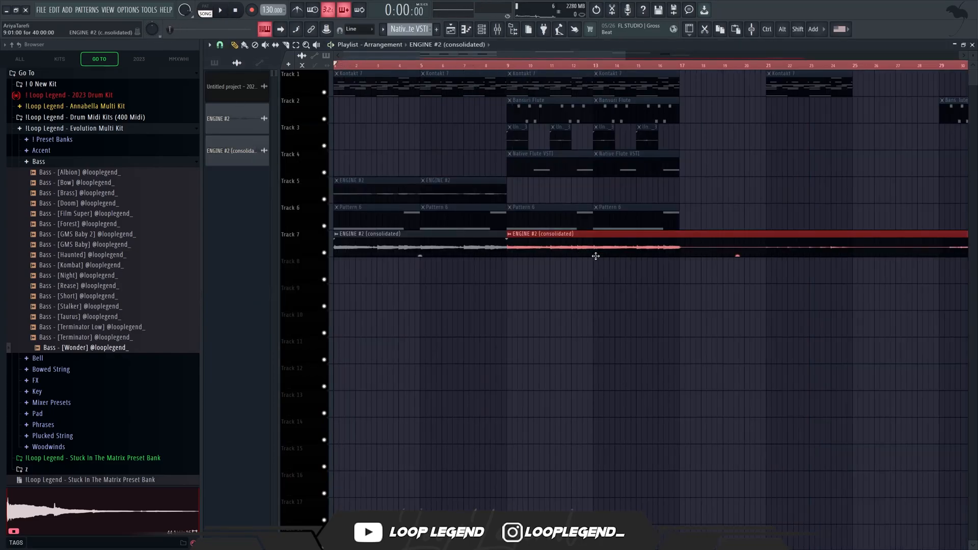
Normalize the consolidated ENGINE #2 audio clip on Track 7 and play it back in the playlist.
{"action": "right_click", "coordinate": [595, 256]}
{"action": "key", "text": "space"}
{"action": "scroll", "coordinate": [395, 284], "scroll_direction": "up", "scroll_amount": 4}
{"action": "key", "text": "ctrl+d"}
{"action": "left_click_drag", "start_coordinate": [687, 66], "coordinate": [116, 376]}
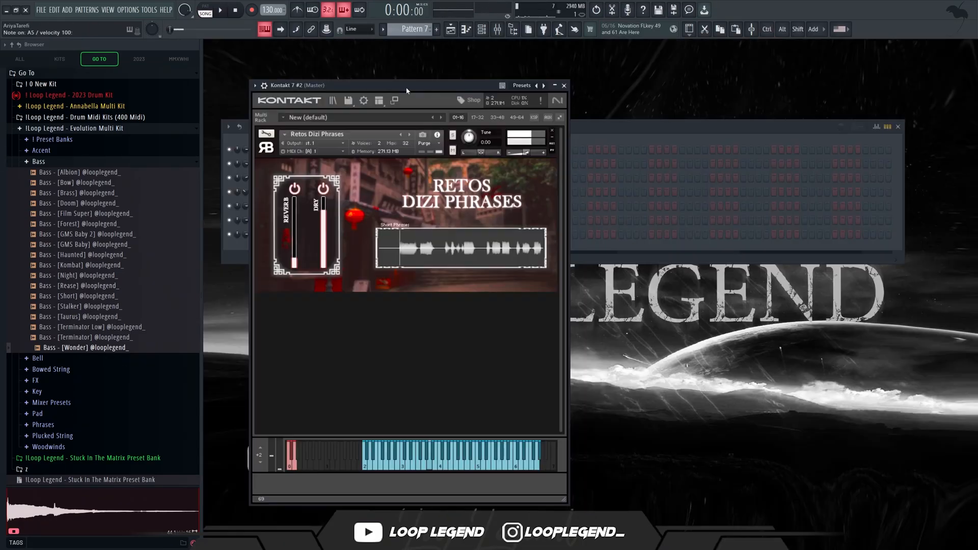
Add a second Kontakt 7 with Retos Dizi Phrases and place G4 and F#4 notes at the start of Pattern 7.
{"action": "left_click_drag", "start_coordinate": [407, 91], "coordinate": [467, 93]}
{"action": "left_click", "coordinate": [250, 238]}
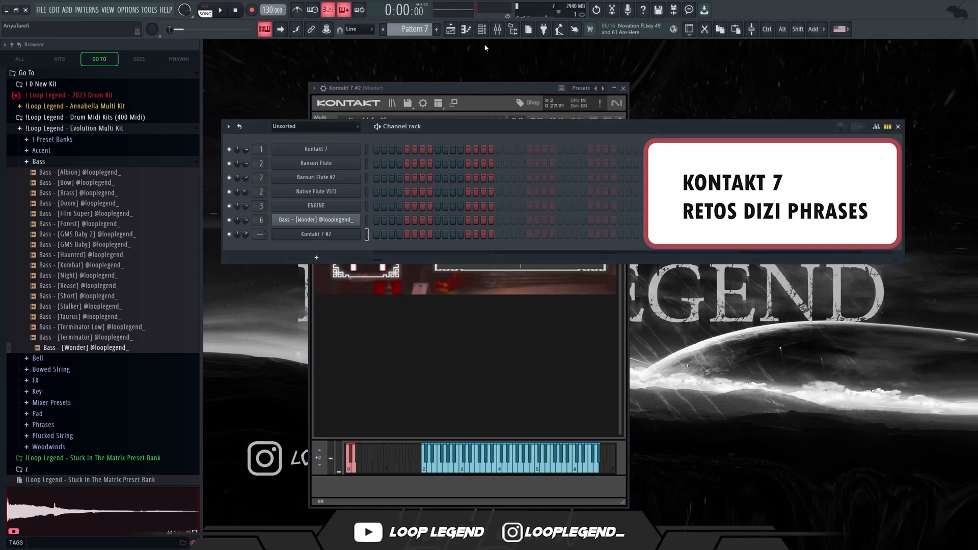
{"action": "key", "text": "space"}
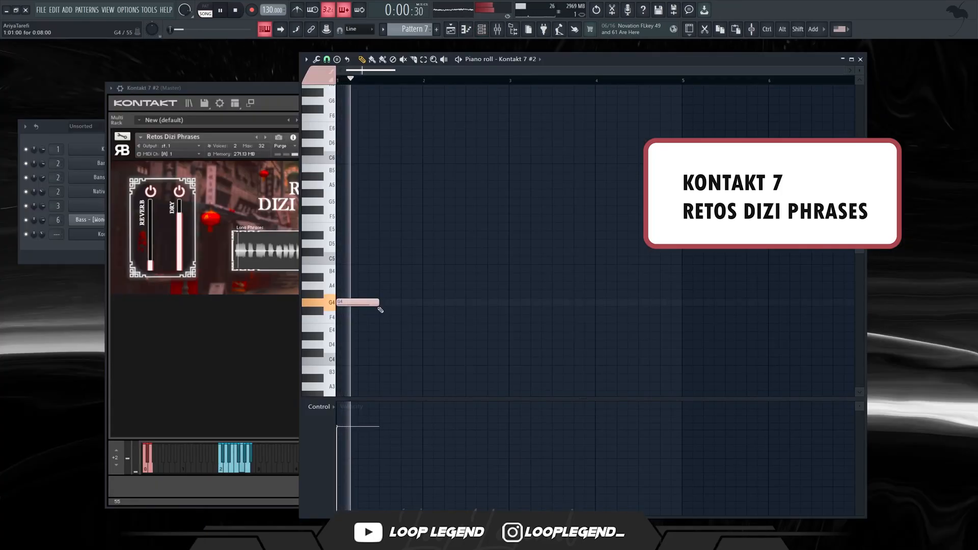
{"action": "left_click", "coordinate": [387, 311]}
{"action": "key", "text": "space"}
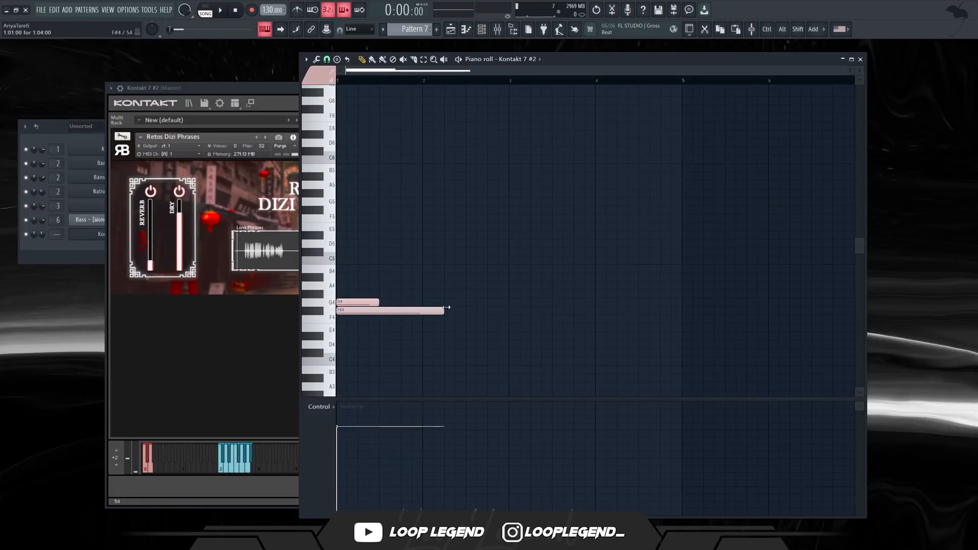
Extend the F#4 dizi note to two bars and add a two-bar F4 note at bar 3.
{"action": "left_click_drag", "start_coordinate": [499, 307], "coordinate": [509, 306]}
{"action": "left_click", "coordinate": [513, 319]}
{"action": "key", "text": "space"}
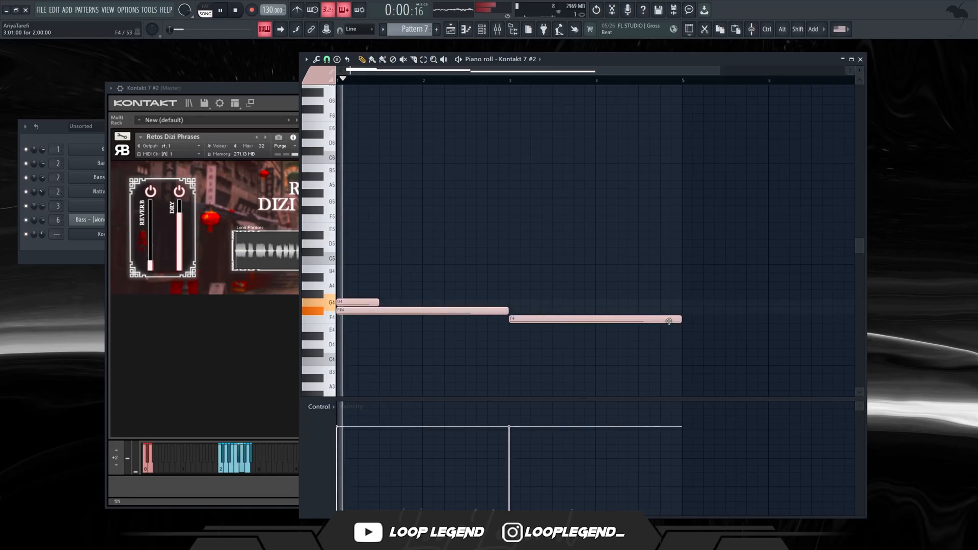
Shorten the F4 dizi note to one bar and add a one-bar A#4 at bar 4, auditioning nearby pitches for it.
{"action": "left_click", "coordinate": [598, 277]}
{"action": "left_click_drag", "start_coordinate": [747, 278], "coordinate": [595, 319]}
{"action": "key", "text": "space"}
{"action": "left_click_drag", "start_coordinate": [618, 294], "coordinate": [618, 286]}
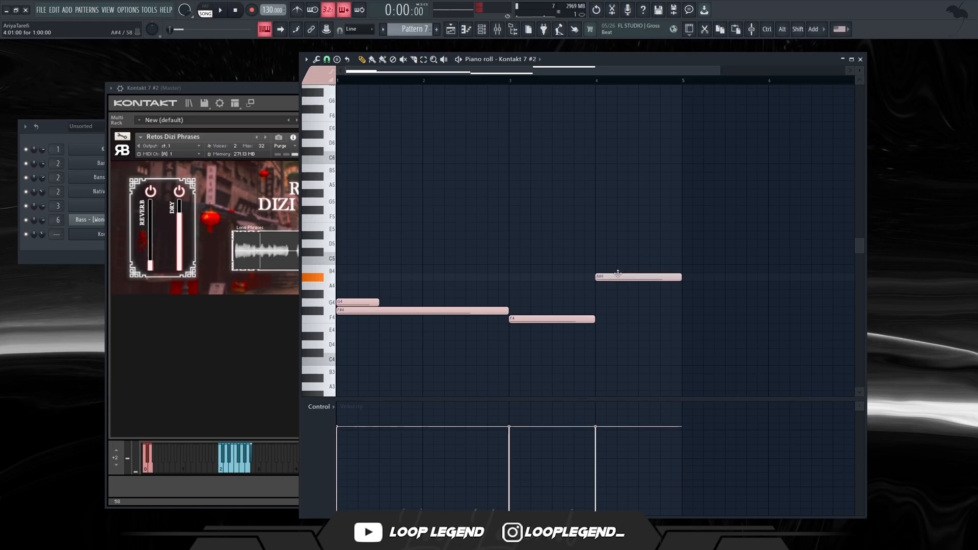
{"action": "left_click_drag", "start_coordinate": [618, 273], "coordinate": [618, 268]}
Move the F4 and A#4 dizi notes later and add another A#4 at bar 7, stretched to almost five bars.
{"action": "left_click_drag", "start_coordinate": [659, 172], "coordinate": [523, 319]}
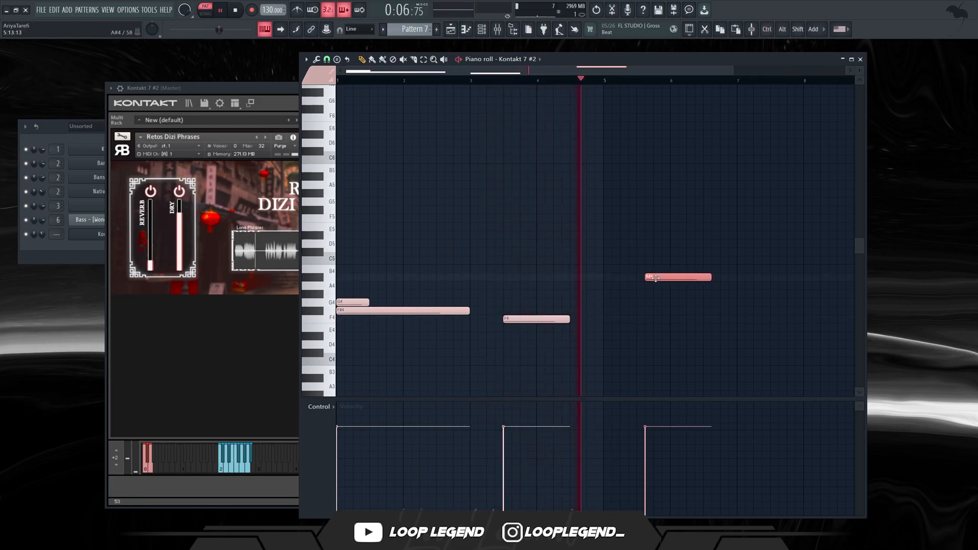
{"action": "left_click", "coordinate": [739, 278]}
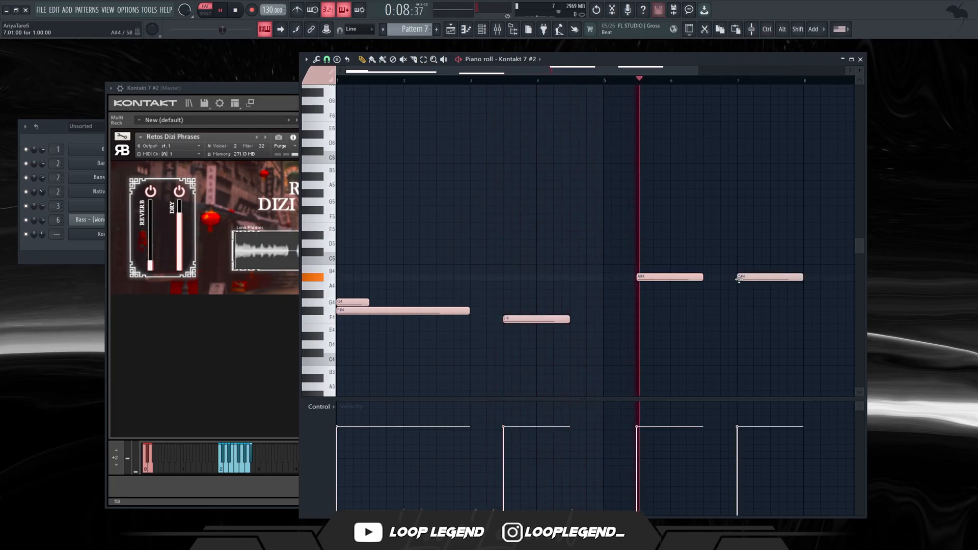
{"action": "left_click_drag", "start_coordinate": [801, 277], "coordinate": [851, 277]}
{"action": "scroll", "coordinate": [622, 265], "scroll_direction": "down", "scroll_amount": 2, "text": "ctrl"}
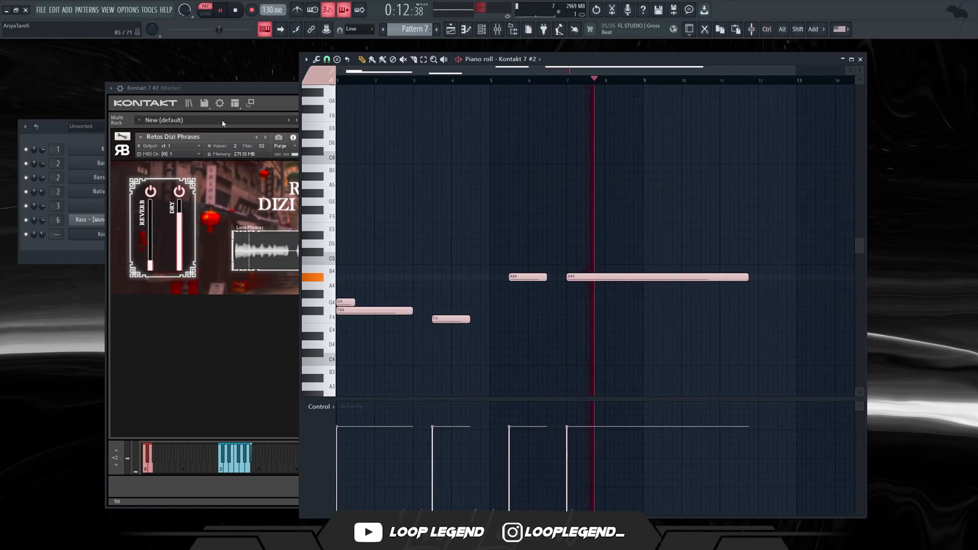
Refine the clip starts and fade-ins of the first Pattern 7 audio clips on tracks 8, 9 and 11.
{"action": "left_click", "coordinate": [509, 173]}
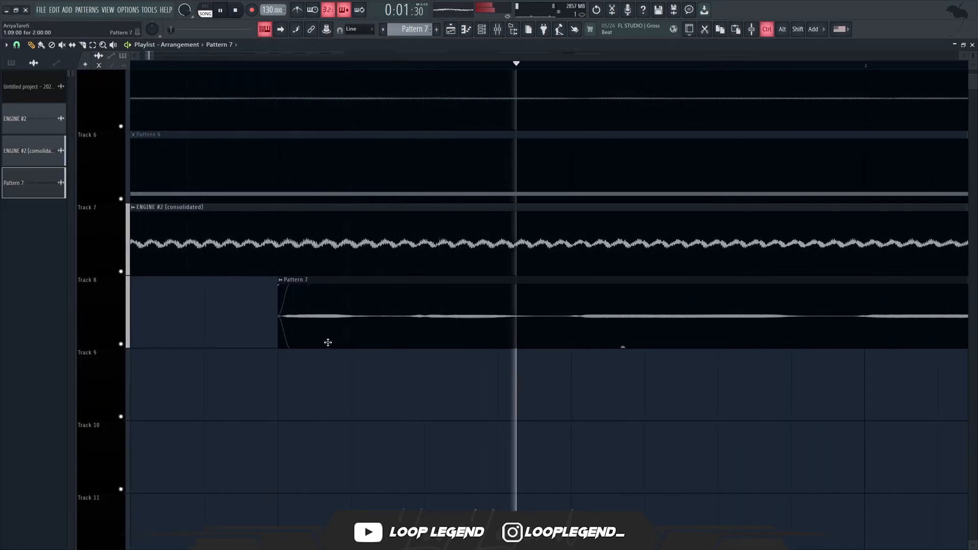
{"action": "scroll", "coordinate": [327, 342], "scroll_direction": "down", "scroll_amount": 4}
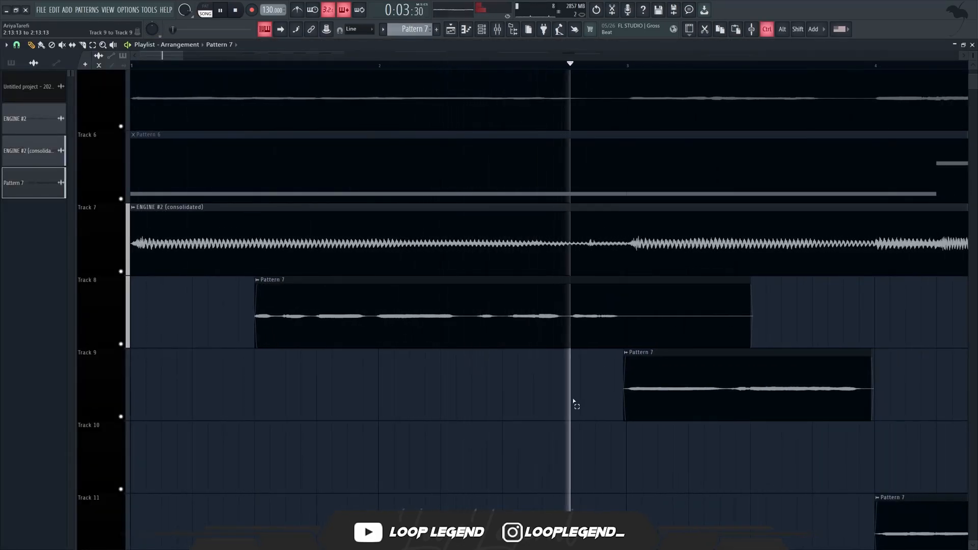
{"action": "scroll", "coordinate": [632, 411], "scroll_direction": "up", "scroll_amount": 3}
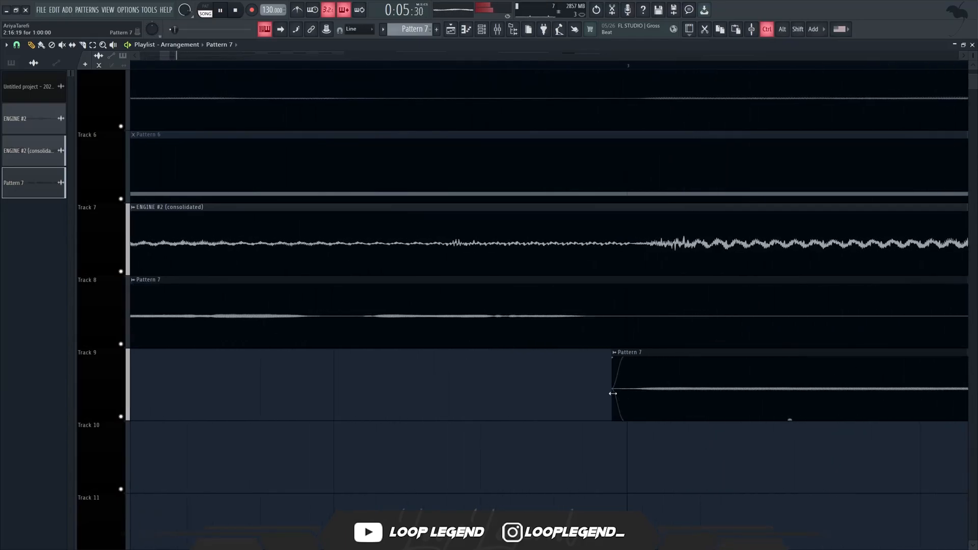
{"action": "scroll", "coordinate": [563, 395], "scroll_direction": "down", "scroll_amount": 4}
{"action": "scroll", "coordinate": [518, 386], "scroll_direction": "down", "scroll_amount": 3}
{"action": "scroll", "coordinate": [481, 319], "scroll_direction": "up", "scroll_amount": 2}
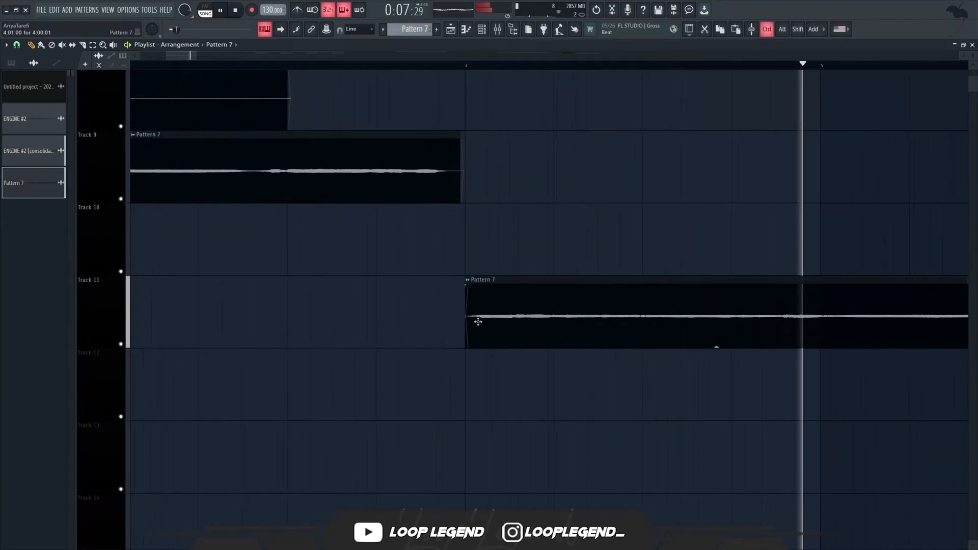
{"action": "scroll", "coordinate": [481, 320], "scroll_direction": "up", "scroll_amount": 2}
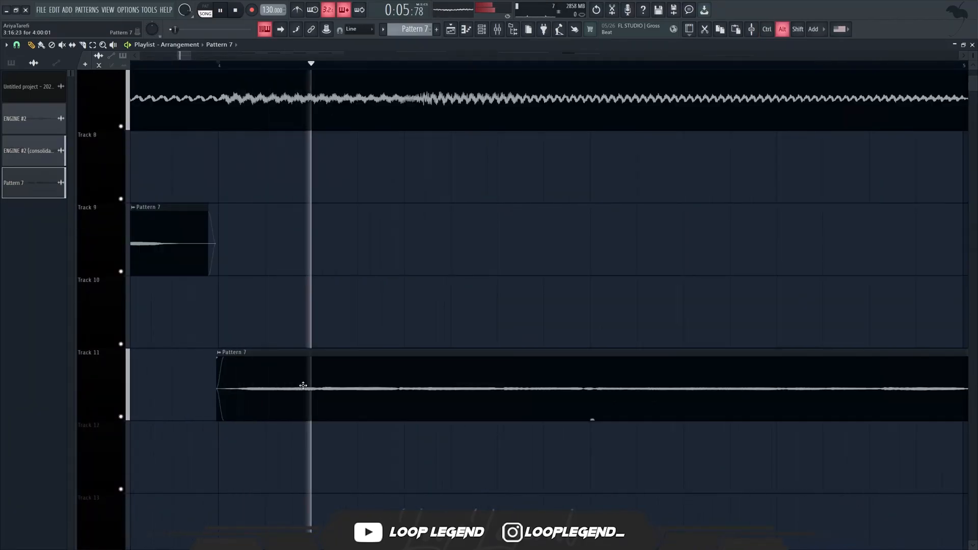
{"action": "left_click_drag", "start_coordinate": [303, 387], "coordinate": [300, 389]}
{"action": "scroll", "coordinate": [310, 405], "scroll_direction": "down", "scroll_amount": 3}
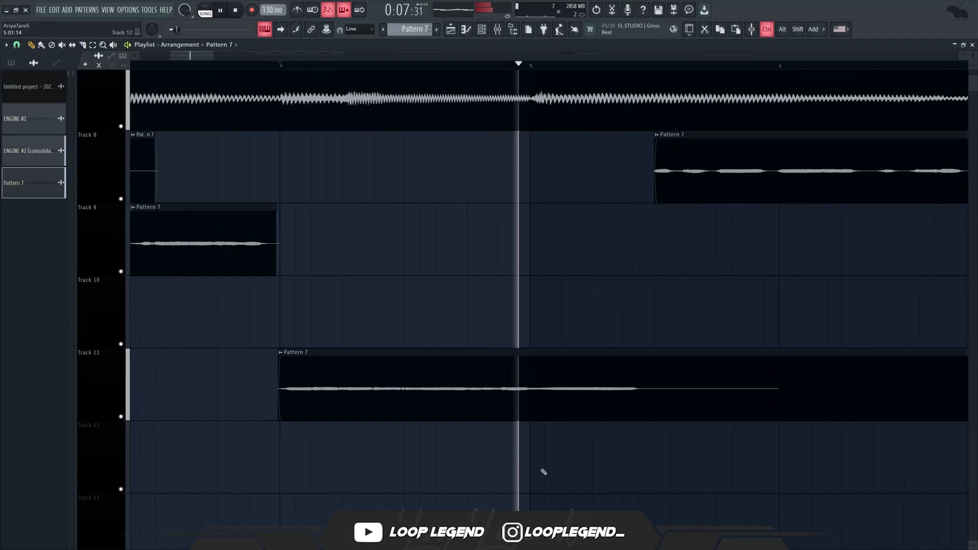
Audition the Pattern 7 clips, then play the track 10 clip at bar 7 to transfer its audio into Melodyne.
{"action": "scroll", "coordinate": [663, 328], "scroll_direction": "up", "scroll_amount": 3}
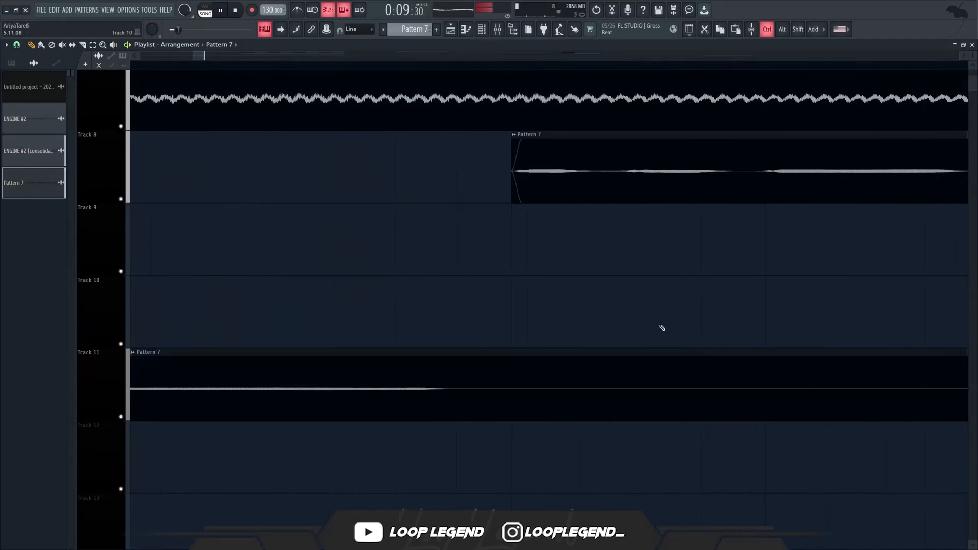
{"action": "scroll", "coordinate": [662, 328], "scroll_direction": "down", "scroll_amount": 5}
{"action": "scroll", "coordinate": [569, 306], "scroll_direction": "up", "scroll_amount": 2}
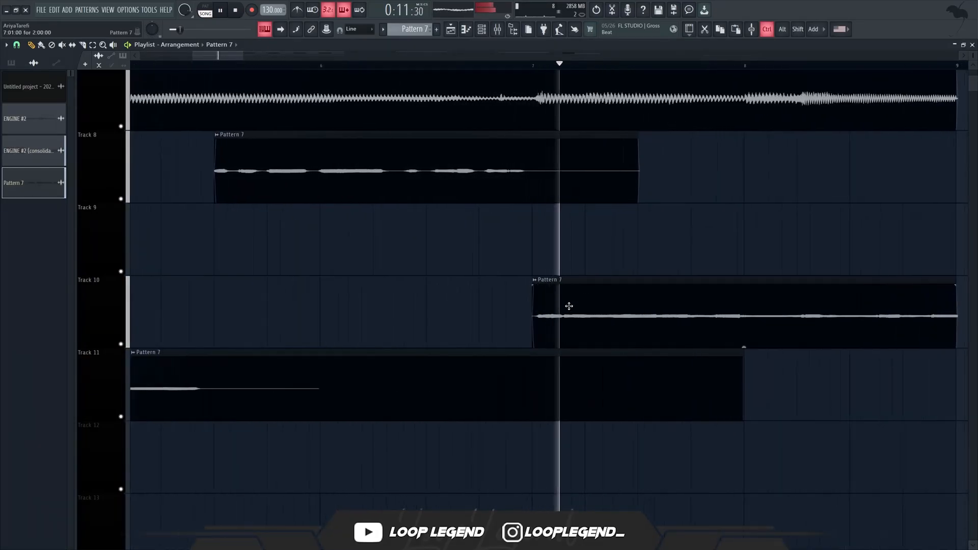
{"action": "scroll", "coordinate": [569, 306], "scroll_direction": "up", "scroll_amount": 3}
{"action": "scroll", "coordinate": [495, 331], "scroll_direction": "down", "scroll_amount": 6}
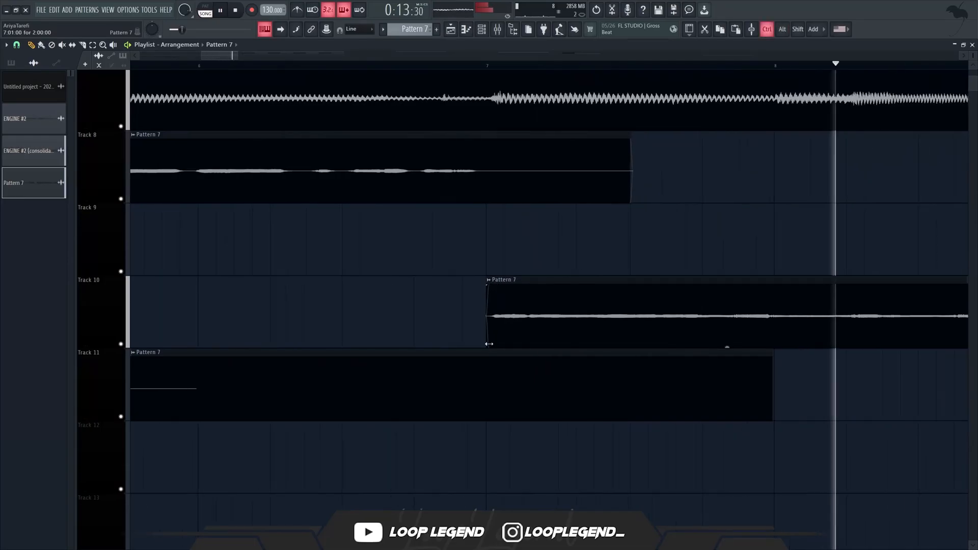
{"action": "double_click", "coordinate": [577, 308]}
{"action": "key", "text": "space"}
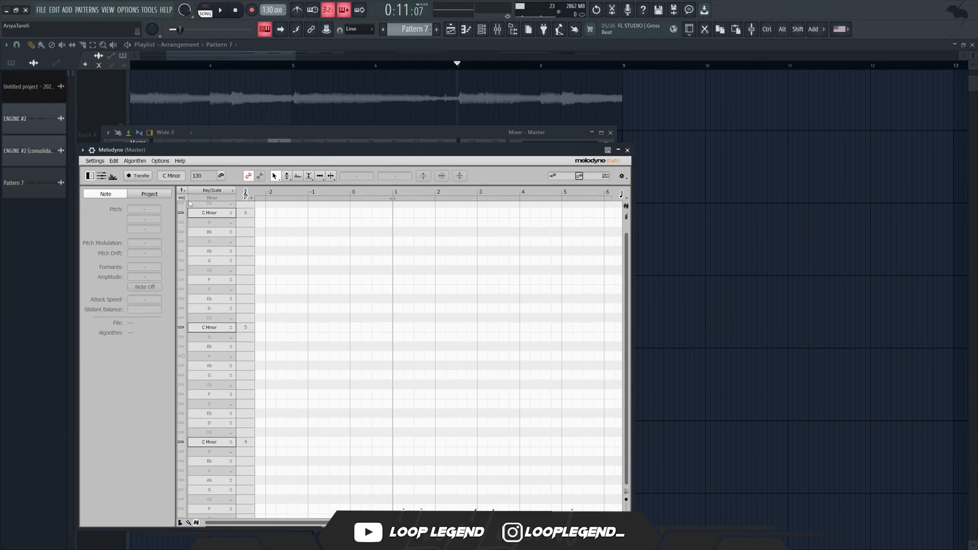
{"action": "left_click", "coordinate": [224, 11]}
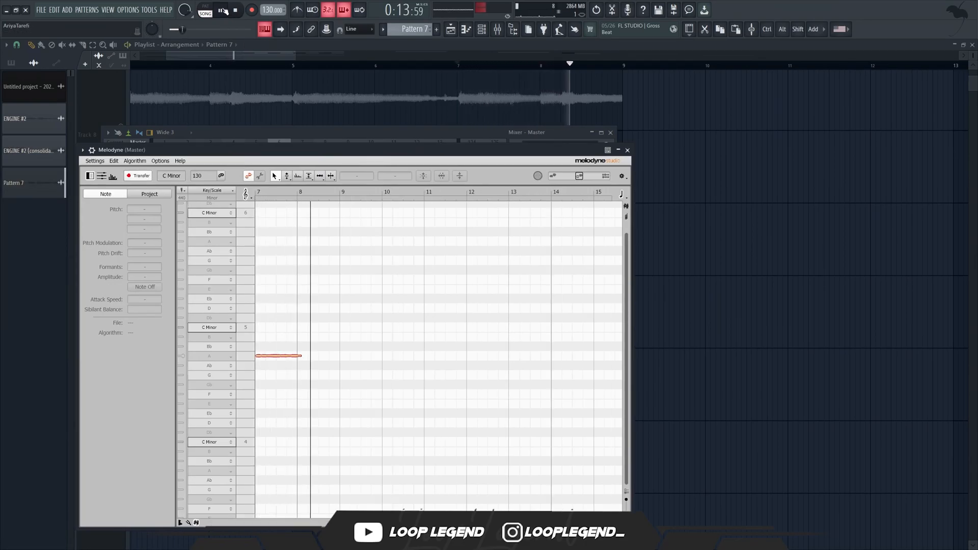
{"action": "left_click", "coordinate": [224, 11]}
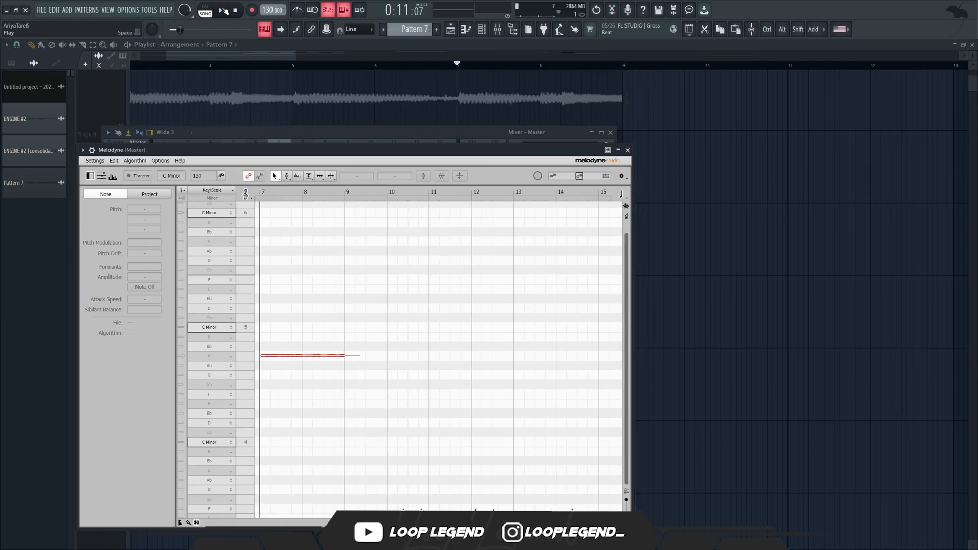
Set the Melodyne scale to D Minor and retune the end of the phrase, lowering the last note to D5.
{"action": "left_click", "coordinate": [216, 464]}
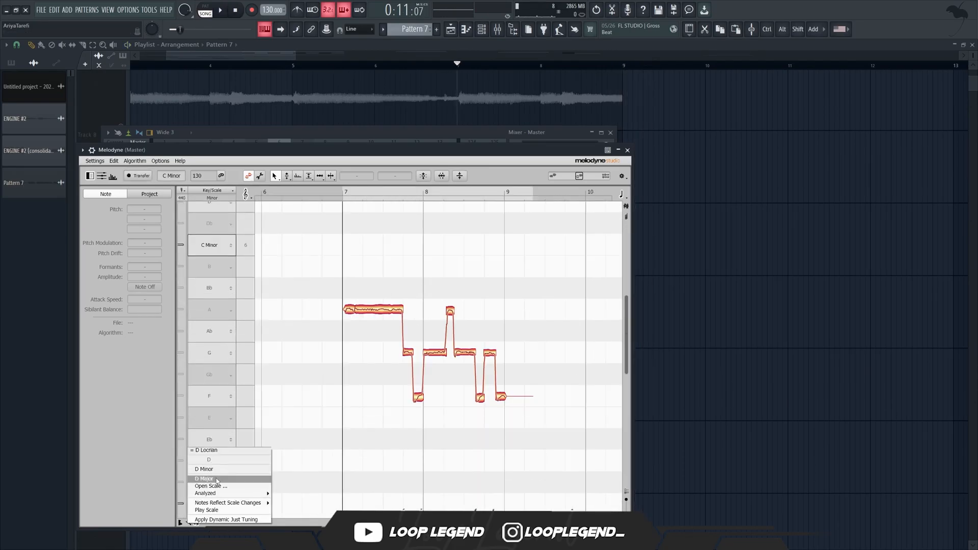
{"action": "left_click", "coordinate": [213, 469]}
{"action": "key", "text": "space"}
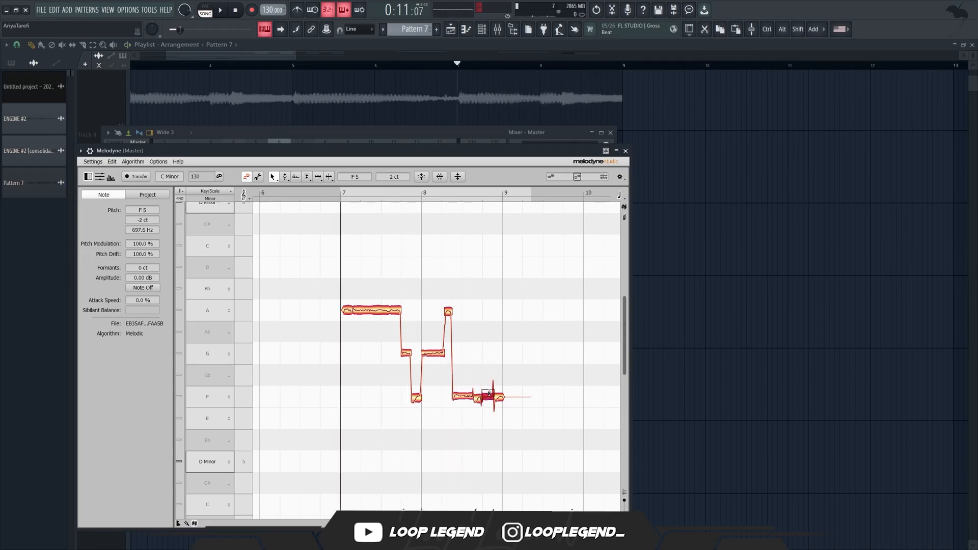
{"action": "mouse_move", "coordinate": [558, 398]}
{"action": "left_mouse_down"}
{"action": "mouse_move", "coordinate": [558, 507]}
{"action": "mouse_move", "coordinate": [560, 405]}
{"action": "left_mouse_up"}
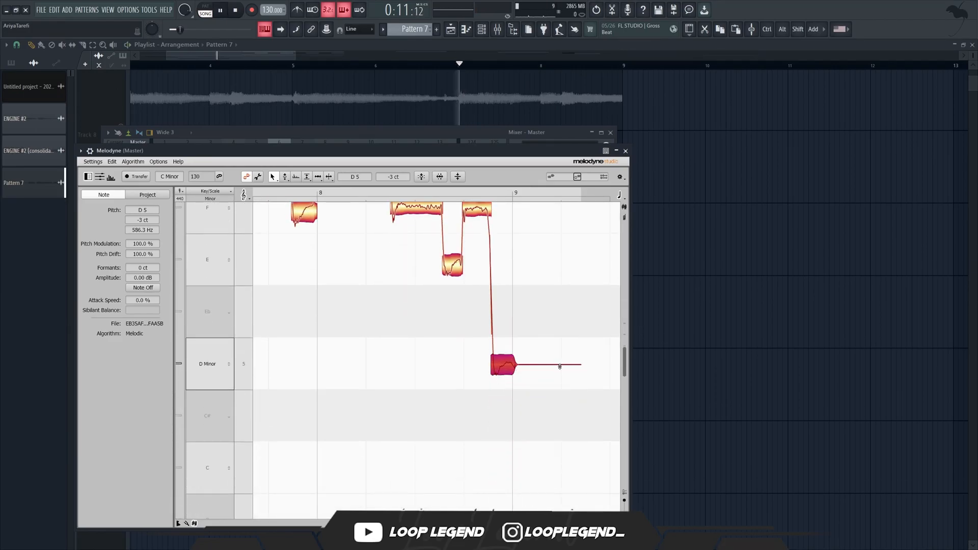
{"action": "scroll", "coordinate": [473, 385], "scroll_direction": "down", "scroll_amount": 6}
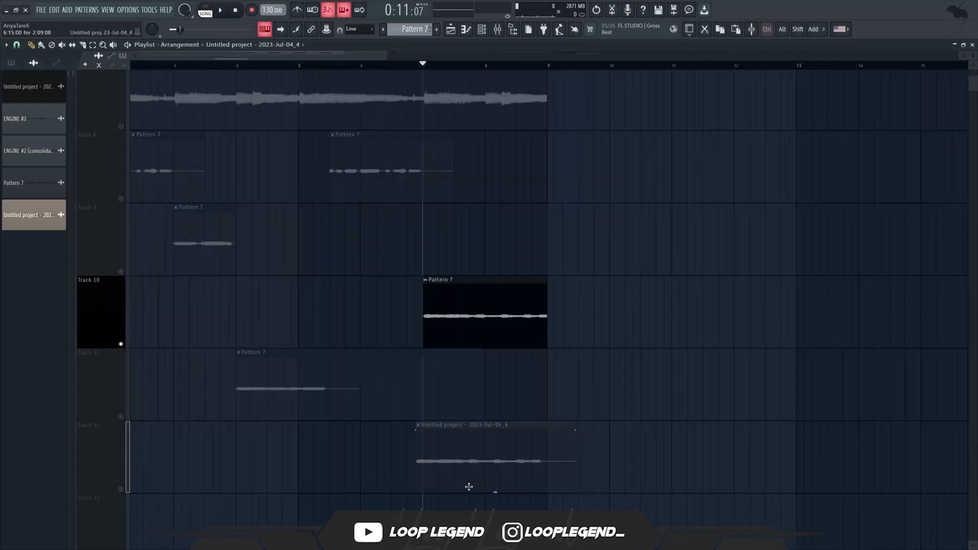
Place the retuned Melodyne recording on track 10 at bar 7 in place of the Pattern 7 clip, keeping its name.
{"action": "scroll", "coordinate": [391, 384], "scroll_direction": "up", "scroll_amount": 5}
{"action": "scroll", "coordinate": [448, 317], "scroll_direction": "up", "scroll_amount": 1}
{"action": "left_click_drag", "start_coordinate": [447, 318], "coordinate": [552, 286]}
{"action": "scroll", "coordinate": [513, 326], "scroll_direction": "up", "scroll_amount": 3}
{"action": "scroll", "coordinate": [511, 323], "scroll_direction": "down", "scroll_amount": 3}
{"action": "scroll", "coordinate": [538, 304], "scroll_direction": "down", "scroll_amount": 3}
{"action": "key", "text": "F2"}
{"action": "left_click", "coordinate": [538, 305]}
{"action": "left_click_drag", "start_coordinate": [691, 403], "coordinate": [702, 484]}
{"action": "left_click", "coordinate": [691, 524]}
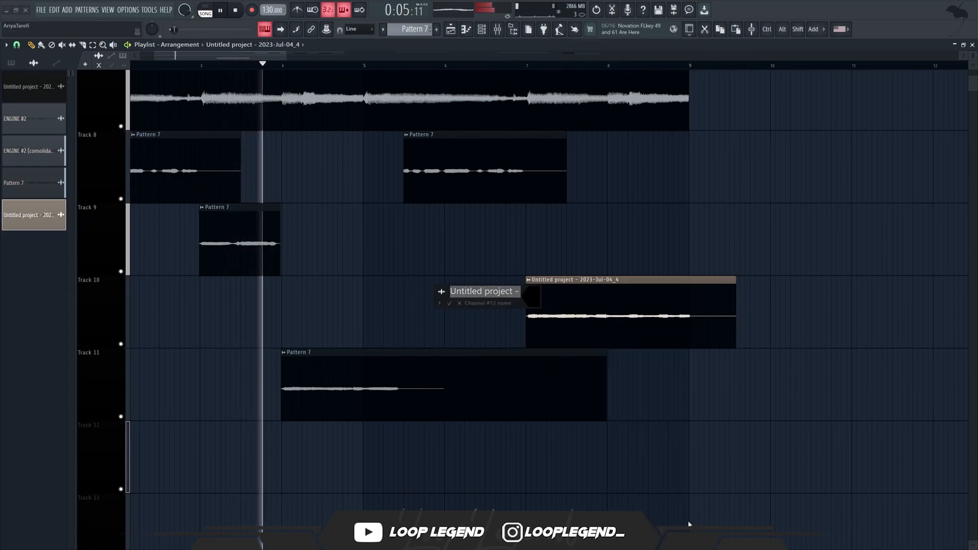
{"action": "key", "text": "Return"}
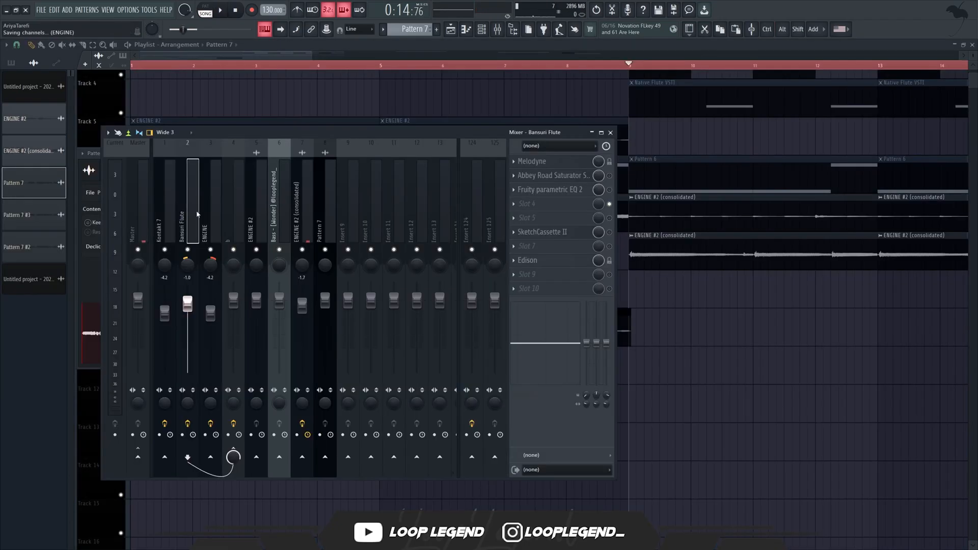
Copy the Bansuri Flute mixer track state onto the Pattern 7 mixer track.
{"action": "right_click", "coordinate": [184, 204]}
{"action": "mouse_move", "coordinate": [228, 197]}
{"action": "left_click_drag", "start_coordinate": [336, 27], "coordinate": [365, 155]}
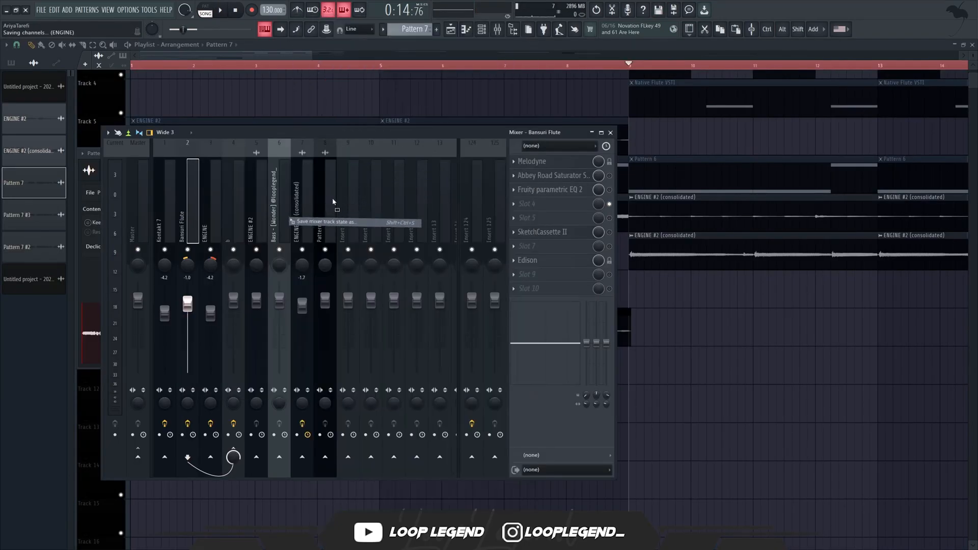
{"action": "left_click_drag", "start_coordinate": [334, 201], "coordinate": [327, 203]}
Remove Melodyne and Edison from the copied effect chain, with Fruity parametric EQ 2 ahead of the Abbey Road Saturator and the remaining effects enabled.
{"action": "left_click", "coordinate": [514, 161]}
{"action": "left_click", "coordinate": [528, 181]}
{"action": "left_click", "coordinate": [513, 261]}
{"action": "left_click", "coordinate": [527, 279]}
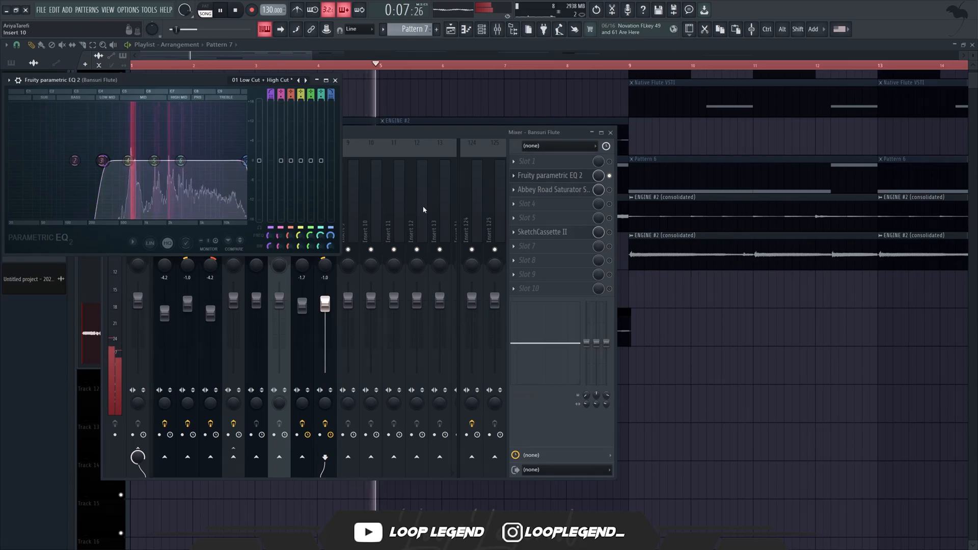
{"action": "key", "text": "Escape"}
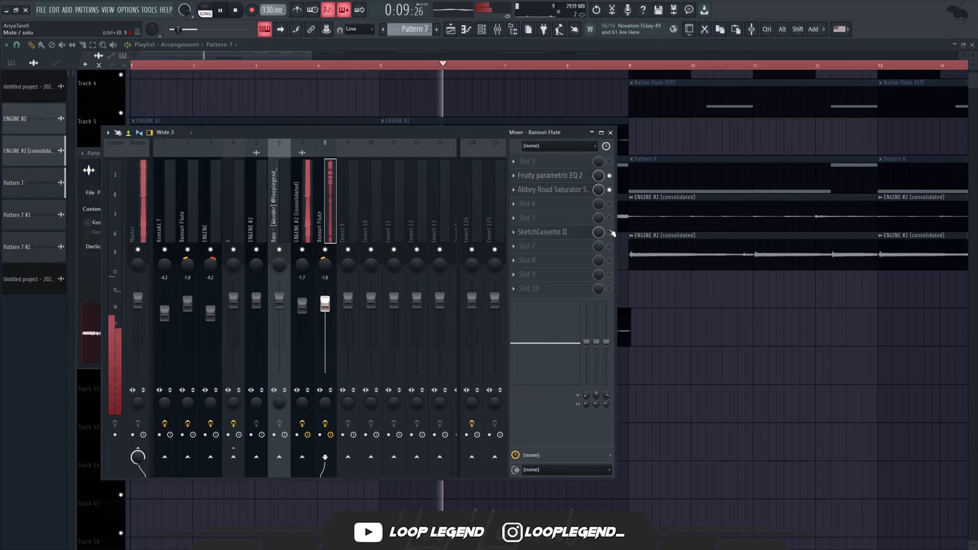
{"action": "left_click", "coordinate": [590, 236]}
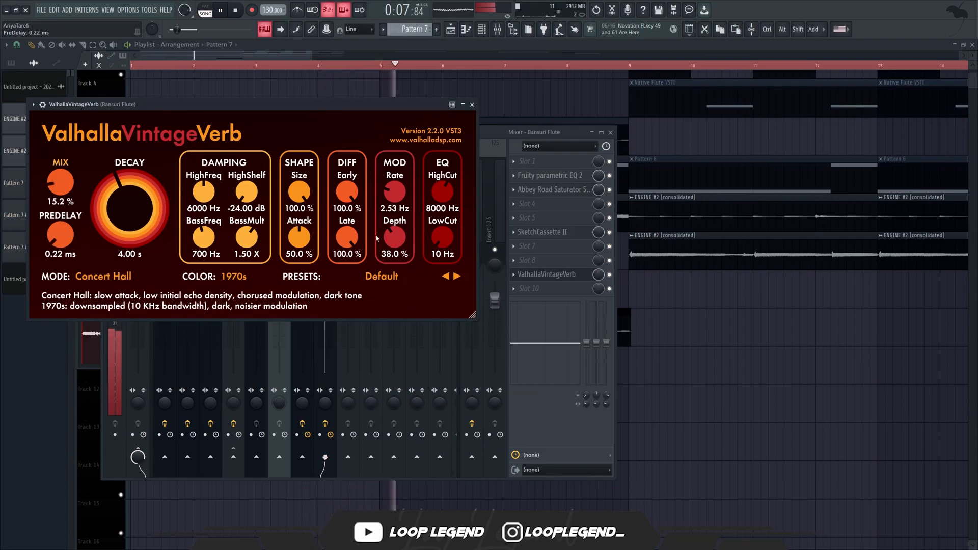
Set ValhallaVintageVerb on the copied flute track to 12.0% mix, 2.06 s decay, 9830 Hz high cut and 120 Hz low cut.
{"action": "left_click_drag", "start_coordinate": [63, 180], "coordinate": [121, 195]}
{"action": "left_click_drag", "start_coordinate": [63, 182], "coordinate": [62, 184]}
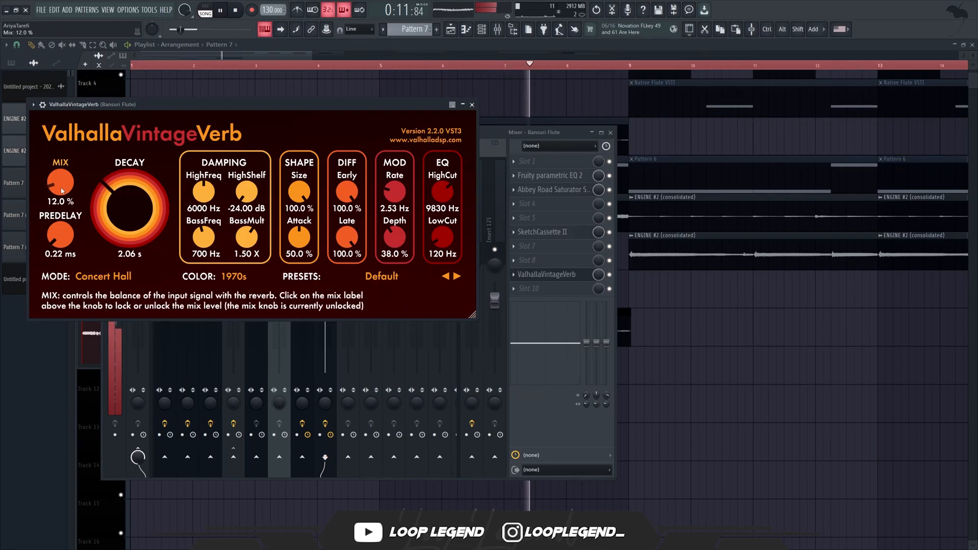
{"action": "left_click", "coordinate": [472, 104]}
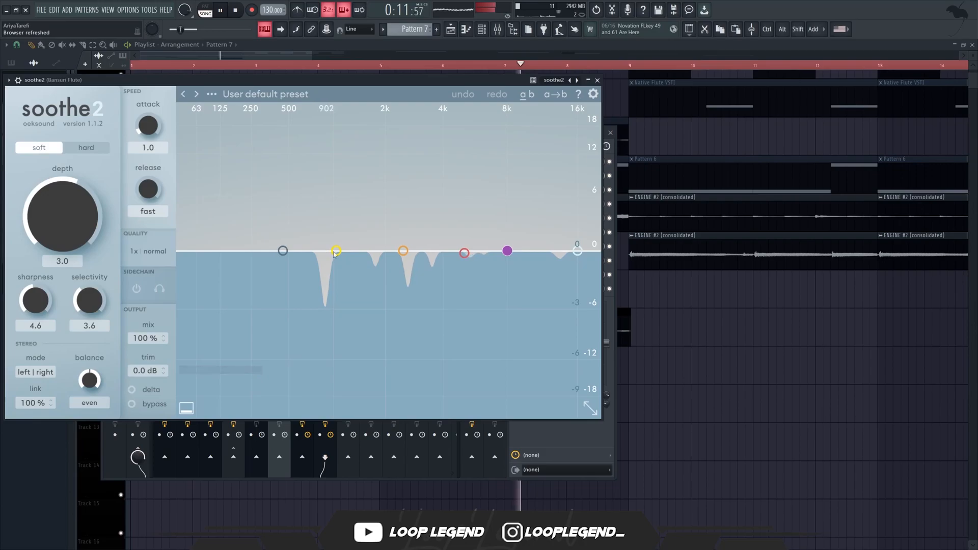
{"action": "left_click_drag", "start_coordinate": [334, 250], "coordinate": [323, 225]}
{"action": "left_click_drag", "start_coordinate": [403, 251], "coordinate": [407, 223]}
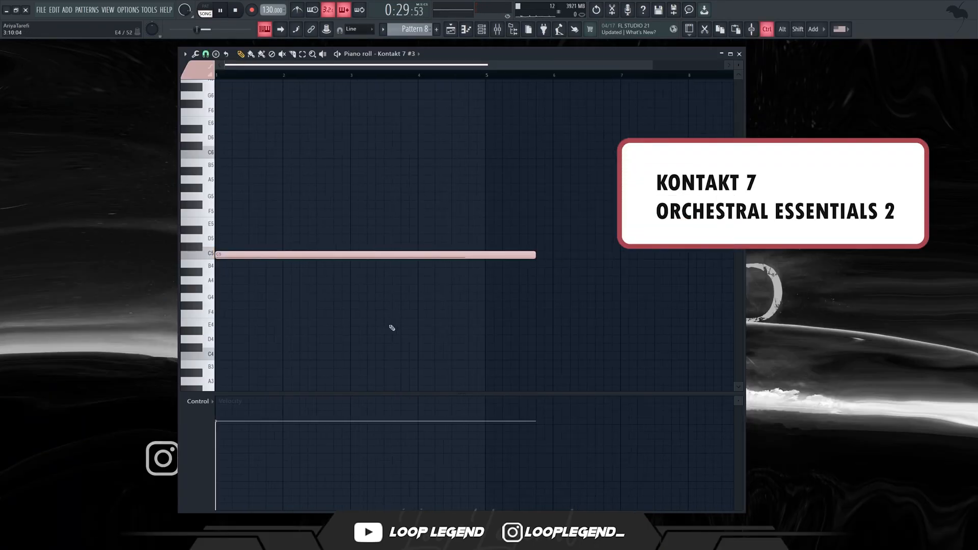
Transpose the long C5 note of Kontakt 7 #3 down an octave and up two semitones to D4.
{"action": "key", "text": "space"}
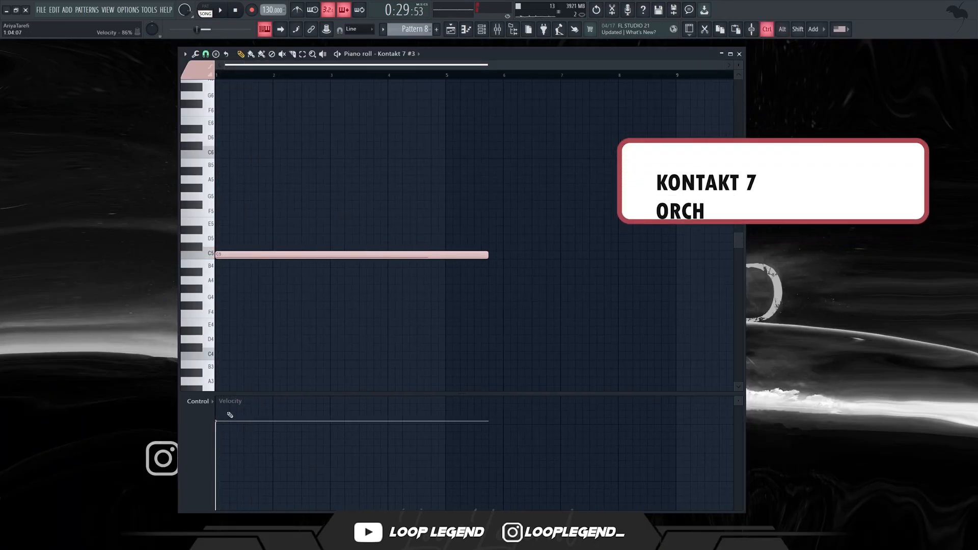
{"action": "key", "text": "ctrl+Down"}
{"action": "key", "text": "space"}
{"action": "key", "text": "shift+Up"}
{"action": "key", "text": "shift+Up"}
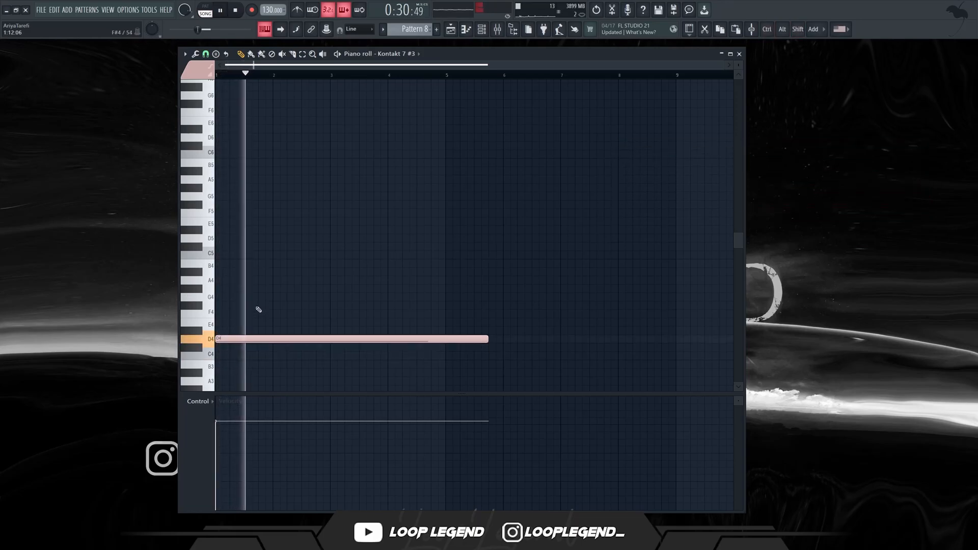
Duplicate the D4 note at D6 and shorten both notes to three and a half bars.
{"action": "left_click_drag", "start_coordinate": [231, 338], "coordinate": [231, 137]}
{"action": "left_click_drag", "start_coordinate": [385, 118], "coordinate": [403, 347]}
{"action": "left_click_drag", "start_coordinate": [487, 137], "coordinate": [410, 175]}
{"action": "key", "text": "space"}
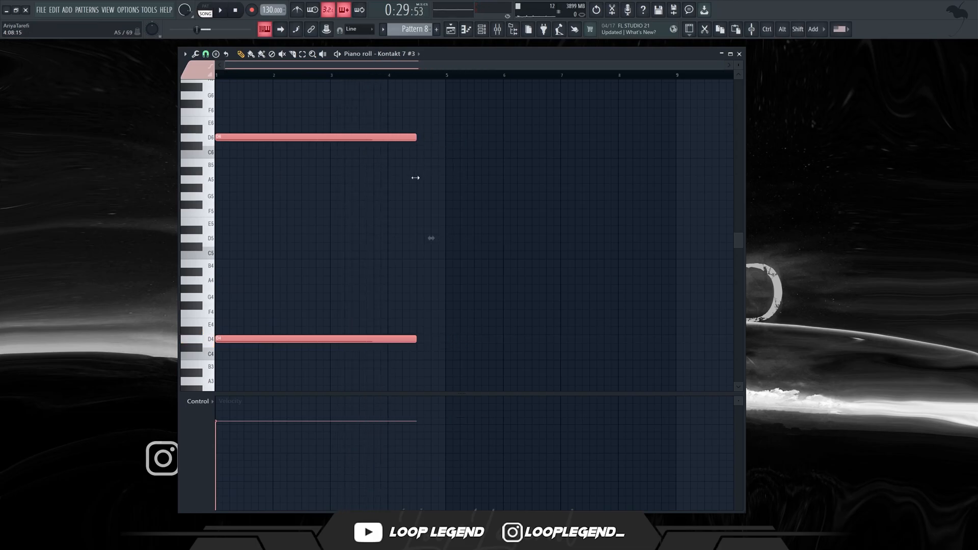
Append half-bar D4 and D6 notes up to bar 5 and duplicate the four-bar phrase after it.
{"action": "key", "text": "ctrl+b"}
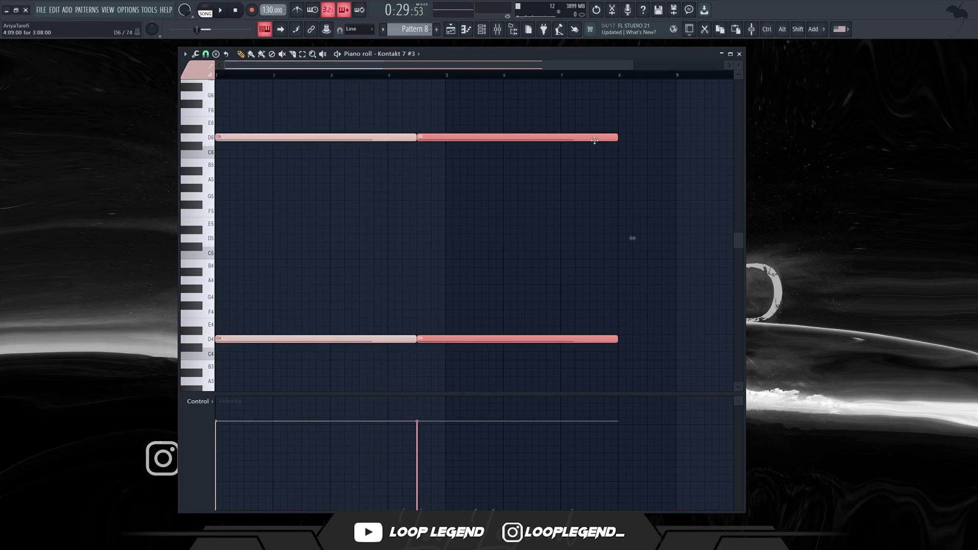
{"action": "key", "text": "ctrl+a"}
{"action": "key", "text": "ctrl+b"}
{"action": "scroll", "coordinate": [301, 161], "scroll_direction": "down", "scroll_amount": 1}
{"action": "key", "text": "ctrl+d"}
Lower the first long notes to A#3 and A#5 and the following half-bar notes to C4 and C6, then audition them.
{"action": "left_click_drag", "start_coordinate": [292, 129], "coordinate": [281, 382]}
{"action": "key", "text": "Down"}
{"action": "key", "text": "Down"}
{"action": "key", "text": "Down"}
{"action": "key", "text": "Down"}
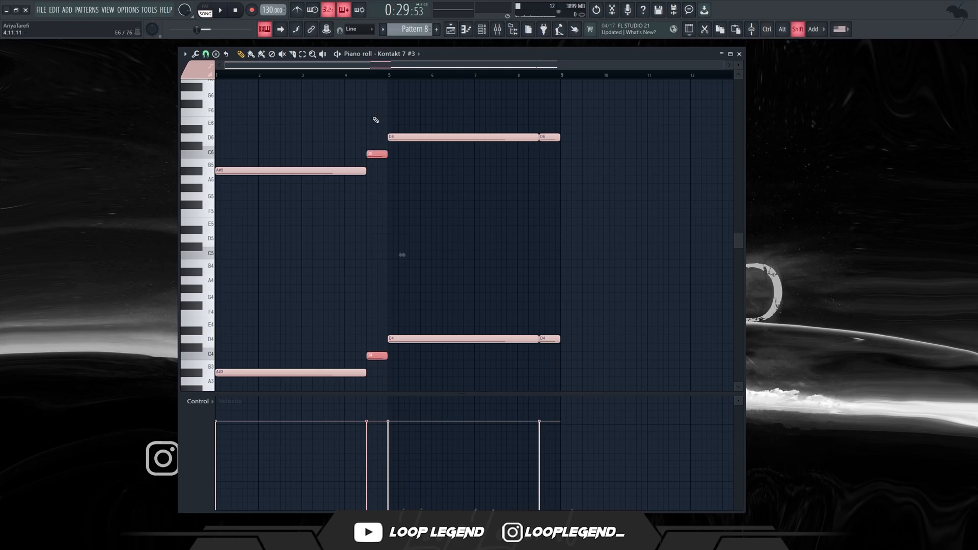
{"action": "key", "text": "space"}
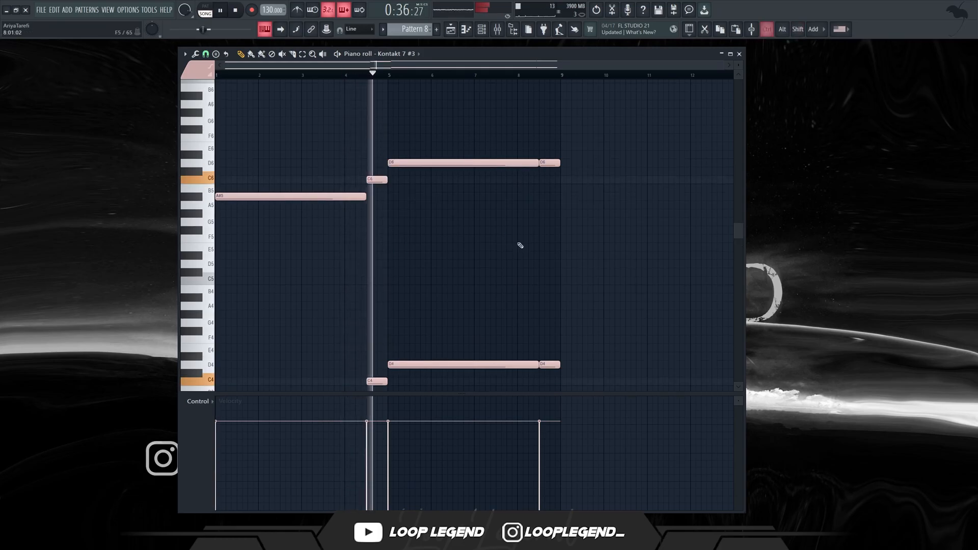
{"action": "scroll", "coordinate": [515, 242], "scroll_direction": "down", "scroll_amount": 1}
{"action": "key", "text": "space"}
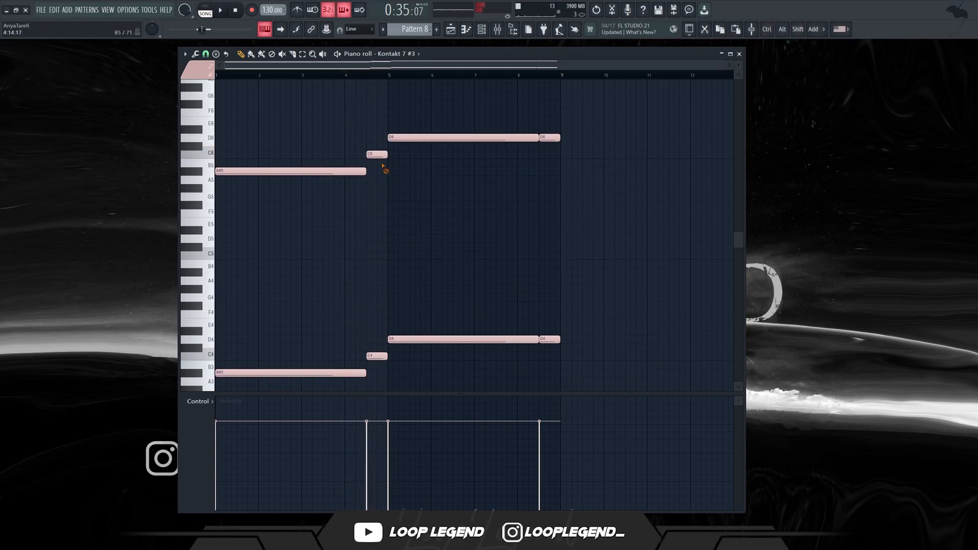
Lower the upper half-bar notes by an octave, the one before bar 5 to C5 and the last one to D5.
{"action": "key", "text": "space"}
{"action": "right_click", "coordinate": [377, 154]}
{"action": "key", "text": "ctrl+z"}
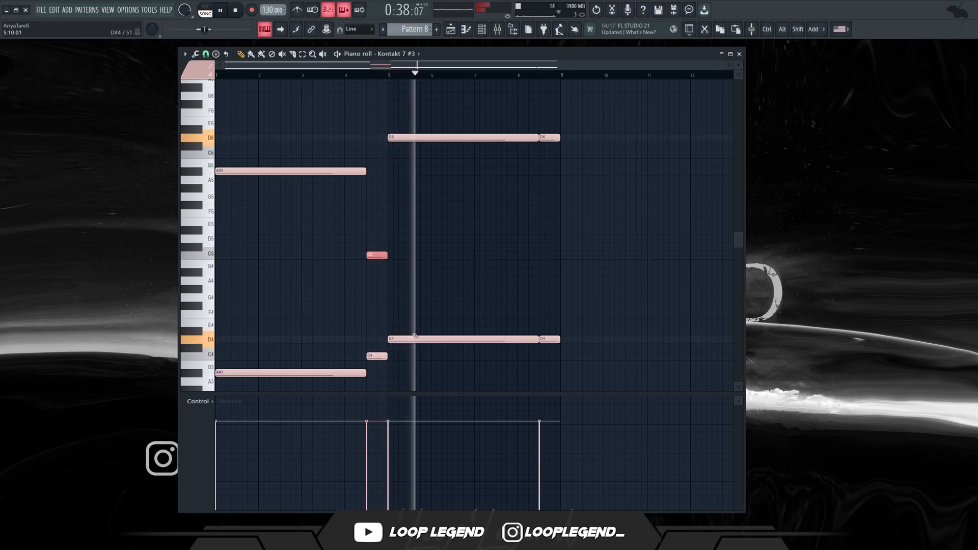
{"action": "left_click_drag", "start_coordinate": [546, 230], "coordinate": [553, 136]}
{"action": "key", "text": "ctrl+Down"}
Raise the final half-bar D4 and D5 notes three semitones to F4 and F5 and audition the phrase.
{"action": "left_click_drag", "start_coordinate": [553, 294], "coordinate": [553, 350]}
{"action": "key", "text": "shift+Up"}
{"action": "key", "text": "shift+Up"}
{"action": "key", "text": "shift+Up"}
{"action": "left_click_drag", "start_coordinate": [567, 253], "coordinate": [542, 222]}
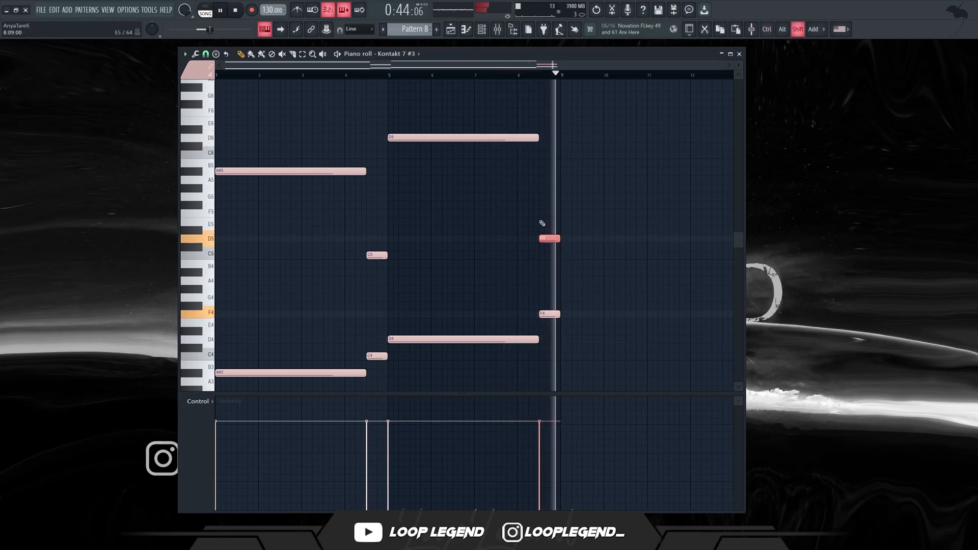
{"action": "key", "text": "shift+Up"}
{"action": "key", "text": "shift+Up"}
{"action": "key", "text": "shift+Up"}
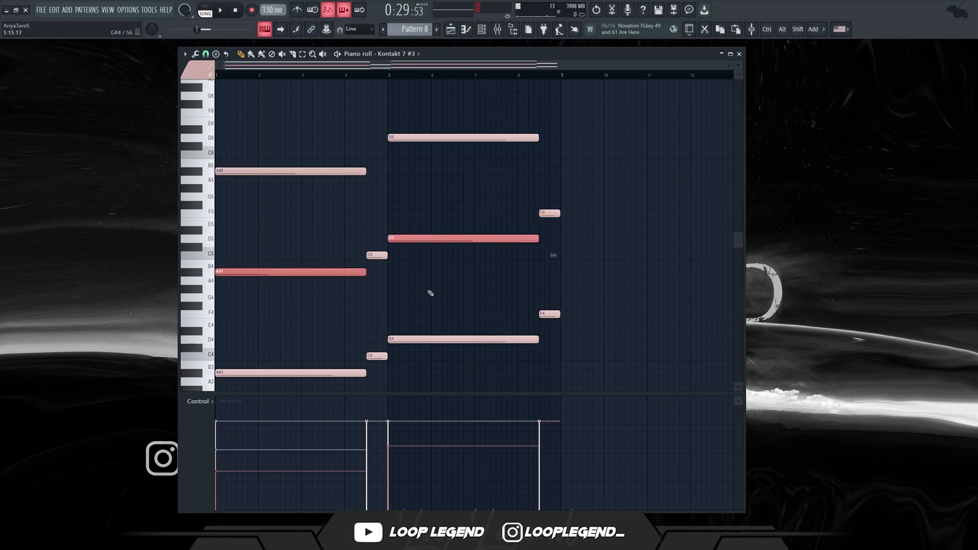
{"action": "key", "text": "ctrl+Down"}
{"action": "key", "text": "ctrl+Down"}
{"action": "scroll", "coordinate": [429, 229], "scroll_direction": "down", "scroll_amount": 3}
{"action": "key", "text": "space"}
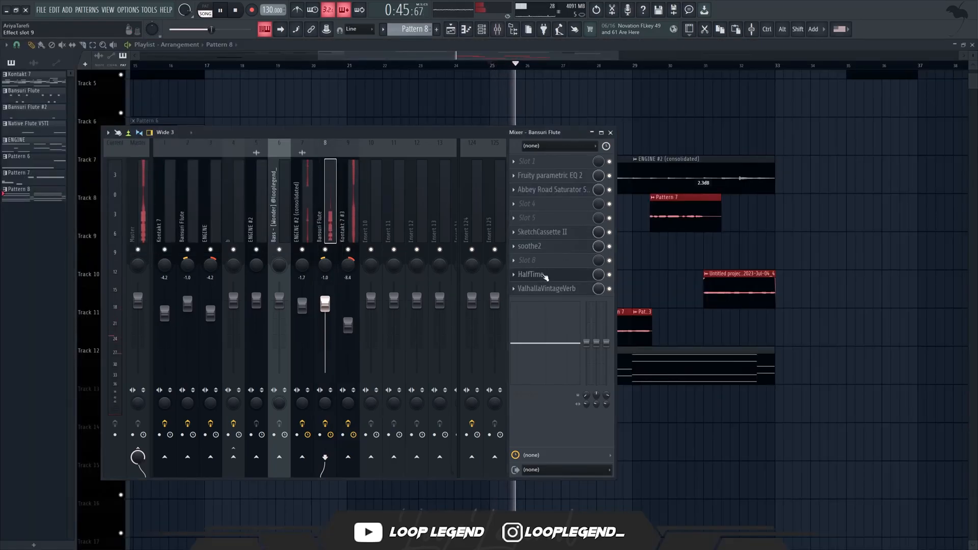
Check HalfTime's settings on the copied Bansuri Flute mixer track and lower the track's volume to -2.7 dB.
{"action": "left_click", "coordinate": [540, 280]}
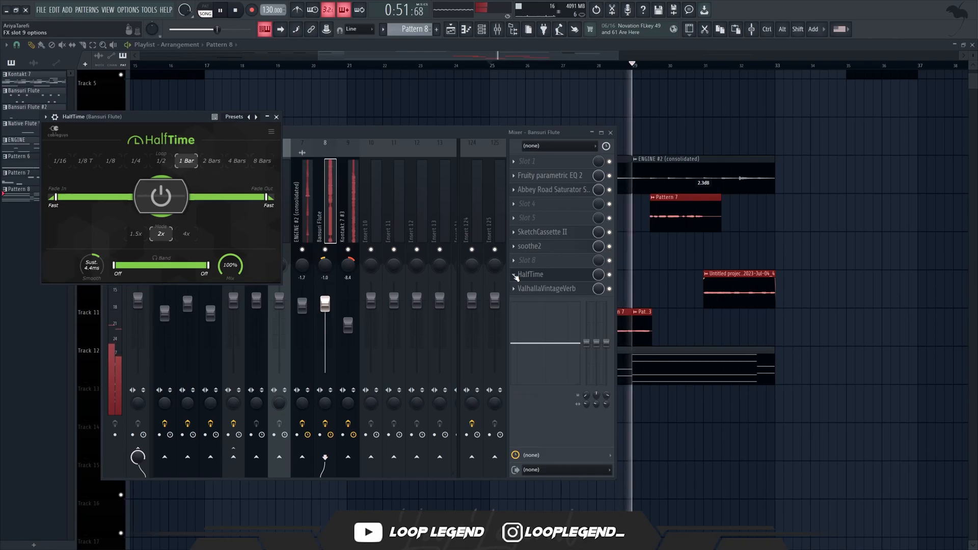
{"action": "left_click", "coordinate": [516, 277]}
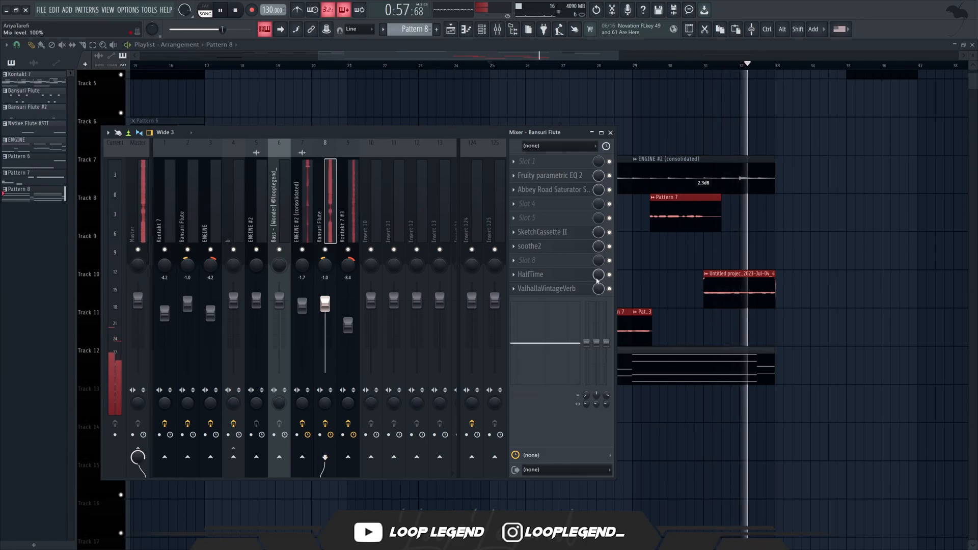
{"action": "left_click_drag", "start_coordinate": [328, 307], "coordinate": [332, 313]}
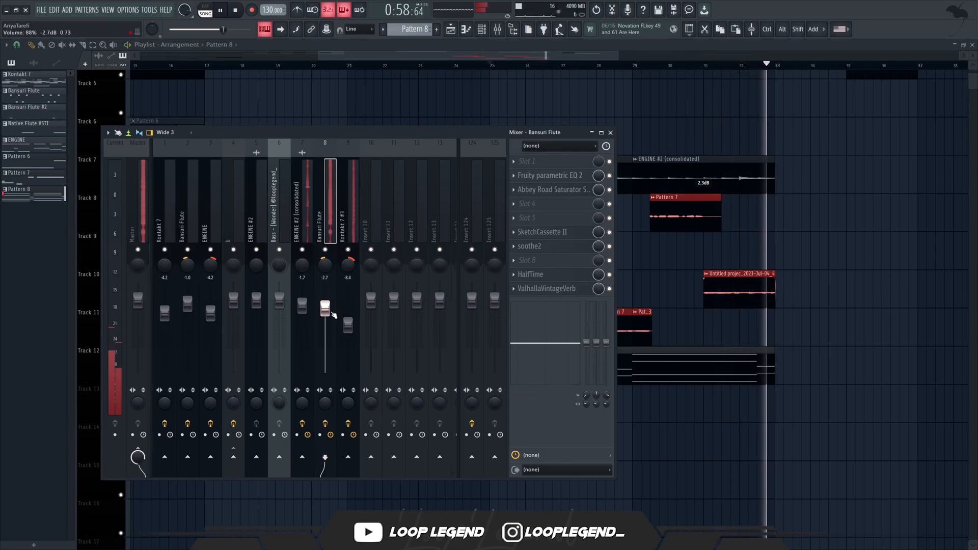
Create a playlist automation clip for HalfTime's mix level and edit its curve at bar 25.
{"action": "right_click", "coordinate": [603, 273]}
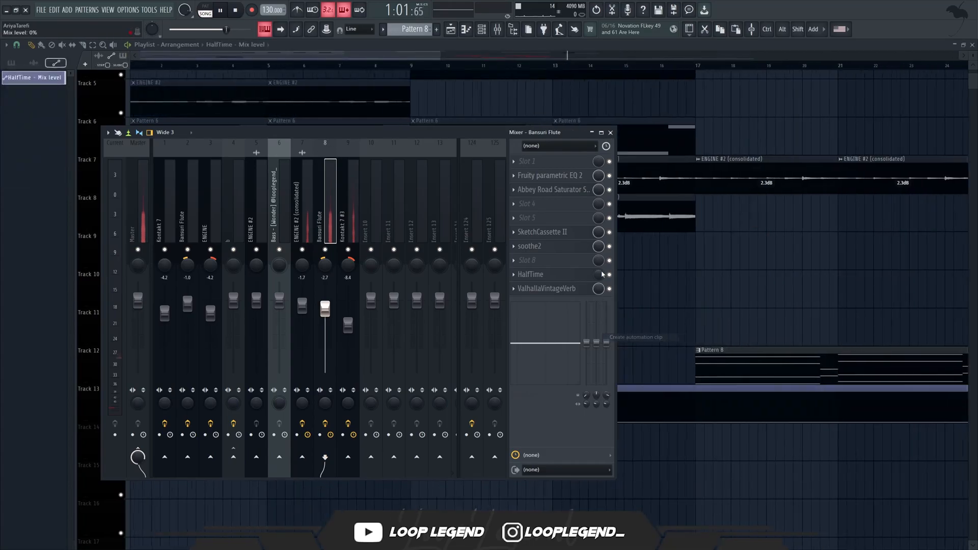
{"action": "key", "text": "F9"}
{"action": "scroll", "coordinate": [509, 398], "scroll_direction": "down", "scroll_amount": 4}
{"action": "scroll", "coordinate": [486, 398], "scroll_direction": "up", "scroll_amount": 4}
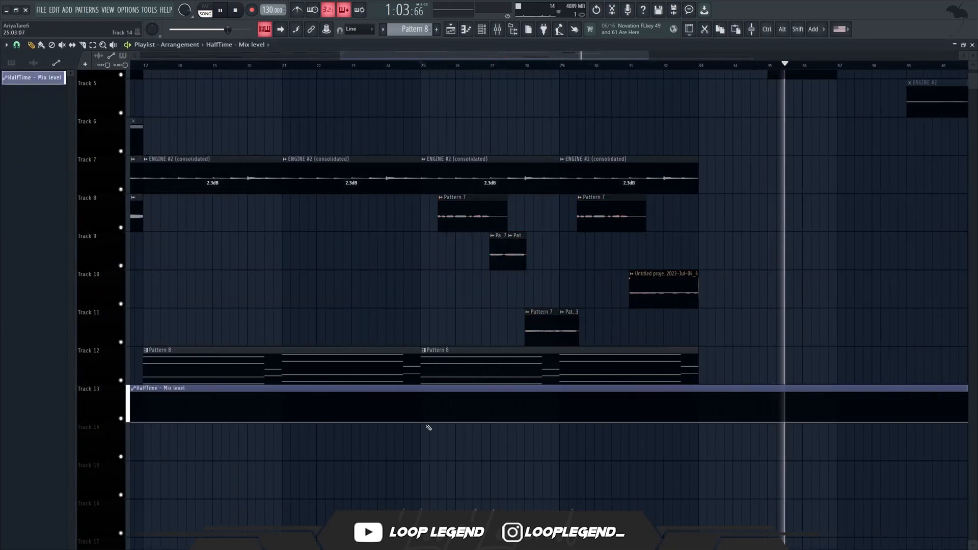
{"action": "left_click_drag", "start_coordinate": [421, 423], "coordinate": [418, 148]}
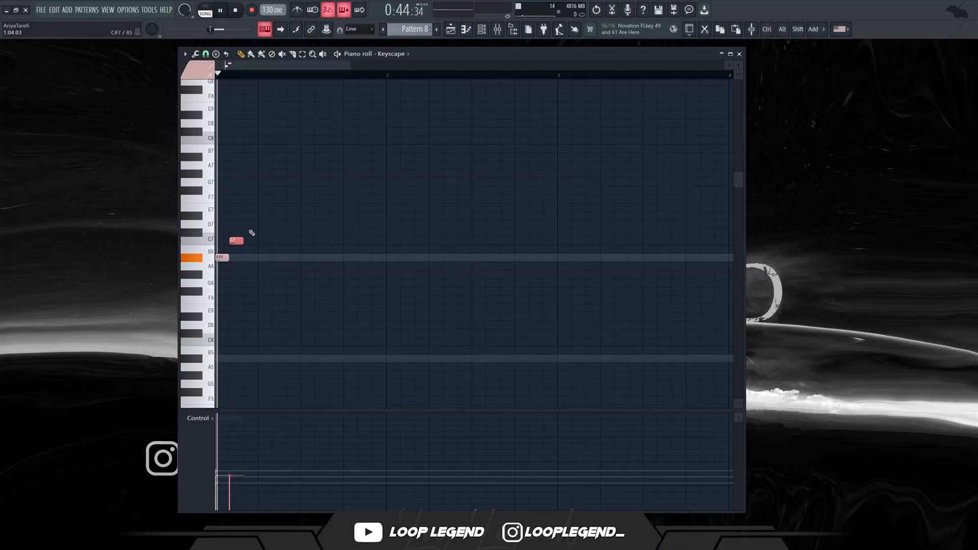
Build an ascending A#6, C7, D7, G7 run of one-sixth-bar notes at the start of the Keyscape part, auditioning pitches for the last note.
{"action": "left_click", "coordinate": [250, 224]}
{"action": "key", "text": "space"}
{"action": "key", "text": "space"}
{"action": "left_click", "coordinate": [309, 209]}
{"action": "key", "text": "space"}
{"action": "right_click", "coordinate": [308, 210]}
{"action": "scroll", "coordinate": [306, 234], "scroll_direction": "up", "scroll_amount": 2}
{"action": "key", "text": "space"}
{"action": "left_click", "coordinate": [312, 233]}
{"action": "left_click_drag", "start_coordinate": [316, 232], "coordinate": [316, 234]}
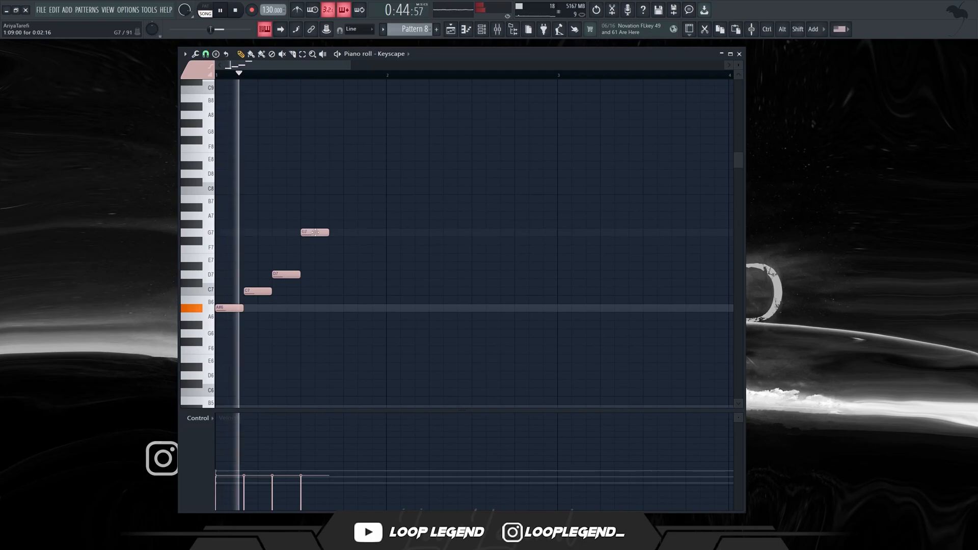
Add F7 and E7 notes in bar 2 of the Keyscape part, ending with short D7, E7 and D7 notes, and remove the misplaced notes.
{"action": "left_click", "coordinate": [393, 241]}
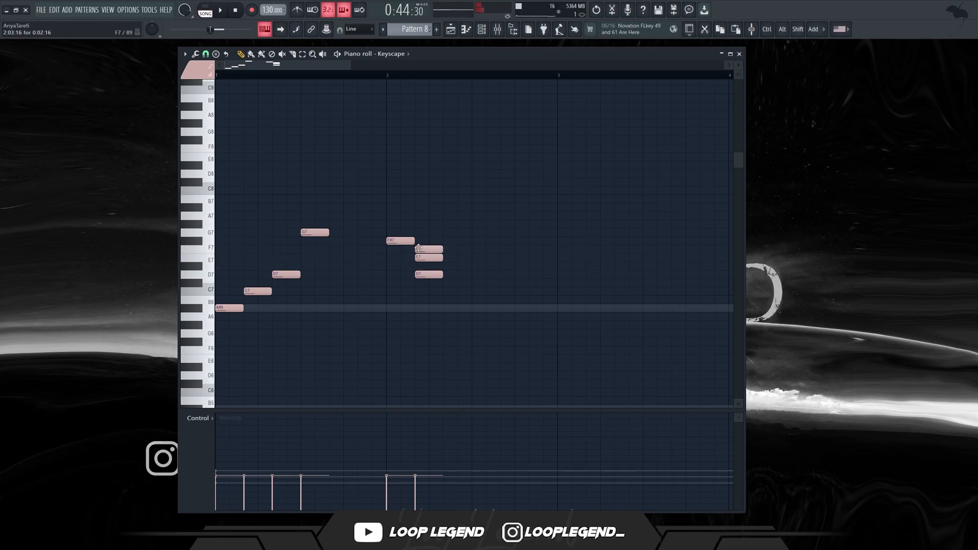
{"action": "left_click_drag", "start_coordinate": [423, 249], "coordinate": [395, 249]}
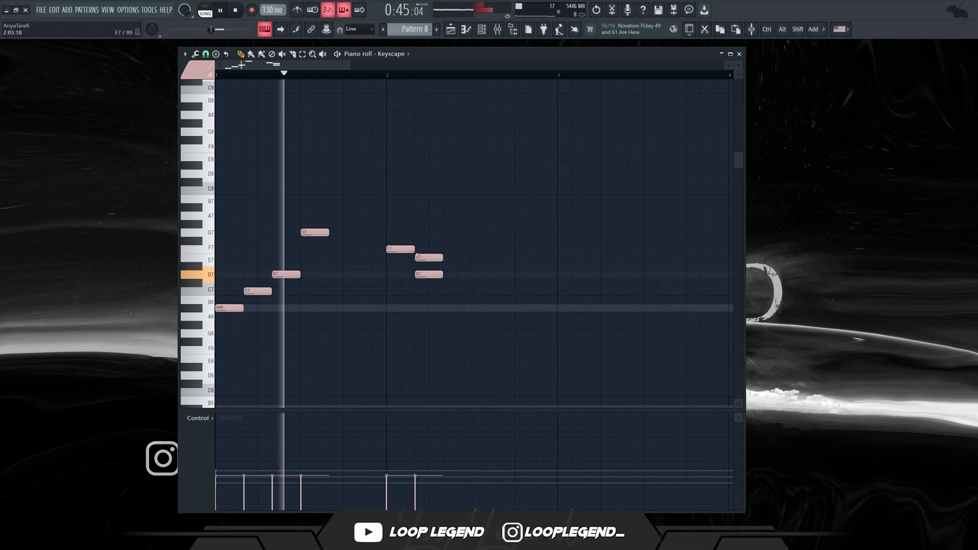
{"action": "right_click", "coordinate": [427, 257]}
{"action": "right_click", "coordinate": [427, 275]}
{"action": "left_click", "coordinate": [473, 260]}
{"action": "left_click", "coordinate": [546, 275]}
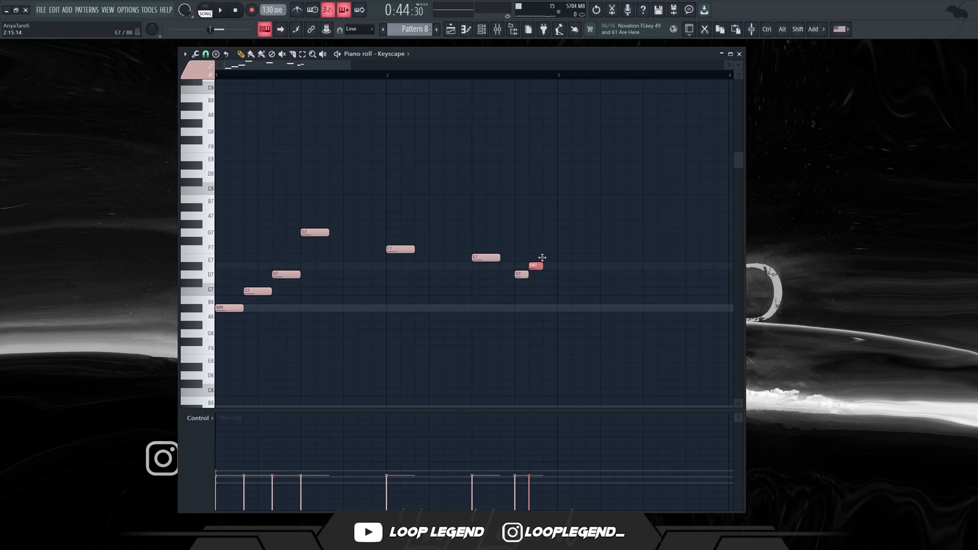
{"action": "left_click", "coordinate": [548, 276]}
Add half-bar A6 and G6 notes at the starts of bars 3 and 4, and a quarter-bar F6 at the end of bar 4.
{"action": "scroll", "coordinate": [490, 315], "scroll_direction": "down", "scroll_amount": 1}
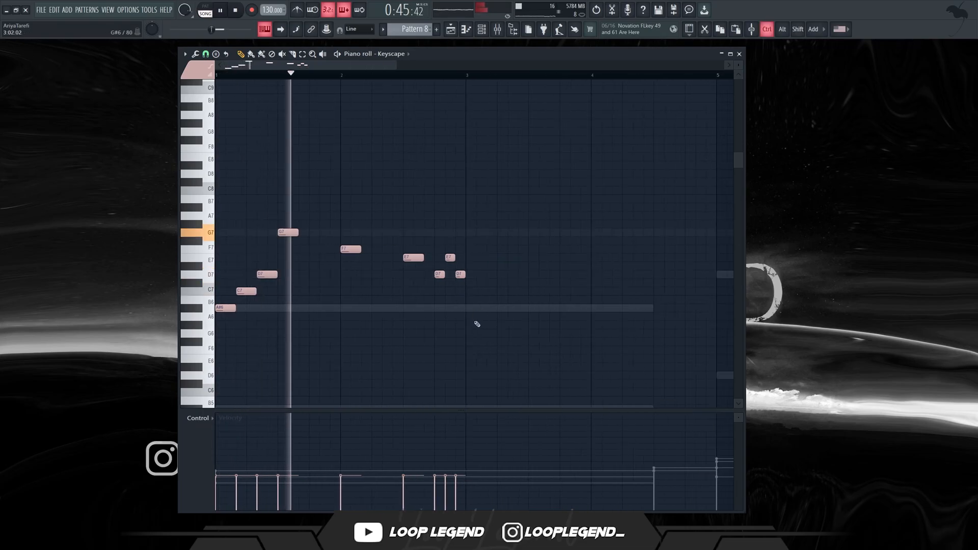
{"action": "key", "text": "ctrl+b"}
{"action": "key", "text": "Delete"}
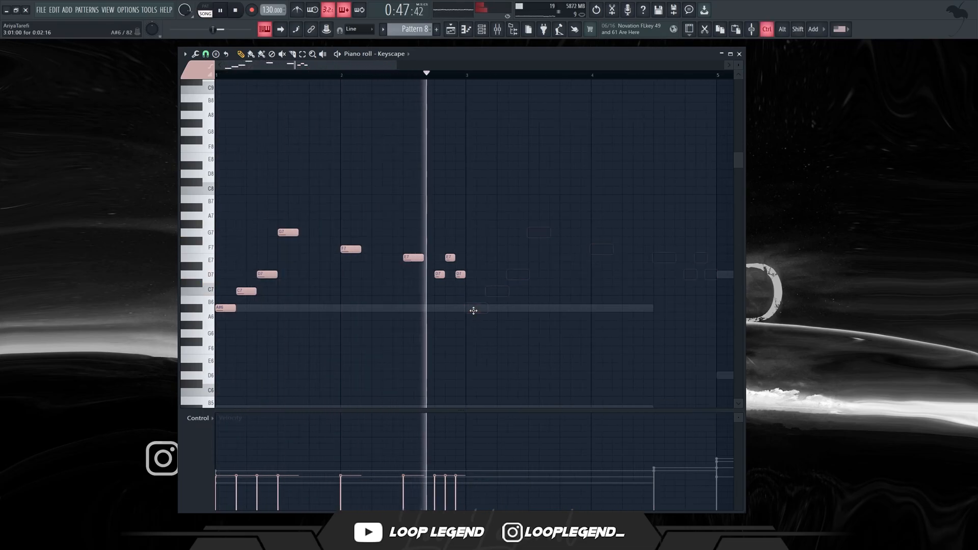
{"action": "left_click", "coordinate": [481, 309]}
{"action": "left_click", "coordinate": [400, 328]}
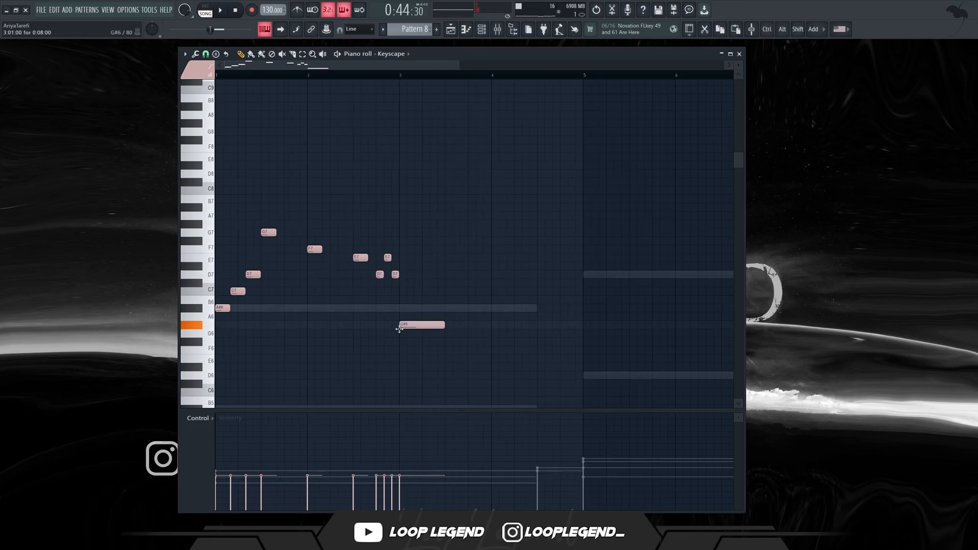
{"action": "left_click", "coordinate": [495, 334]}
{"action": "key", "text": "space"}
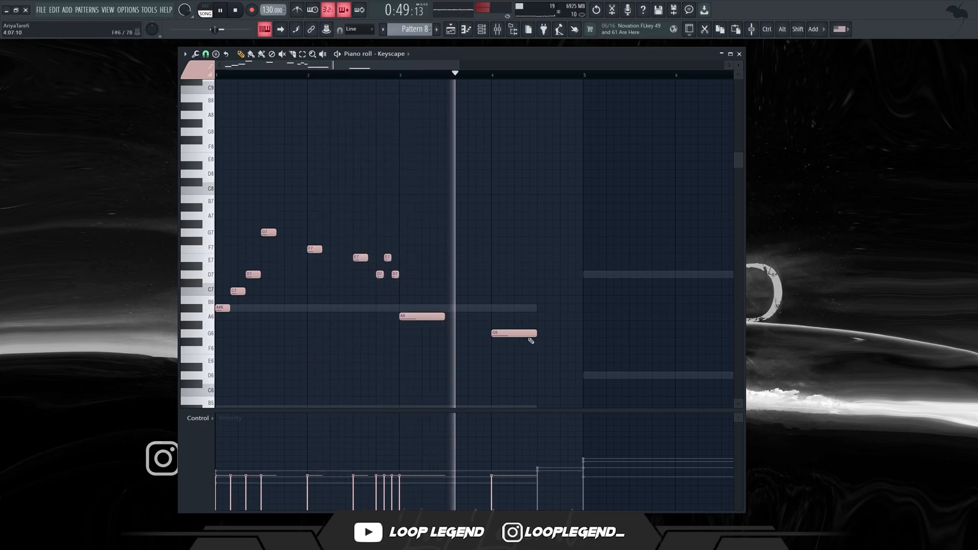
{"action": "left_click", "coordinate": [561, 350]}
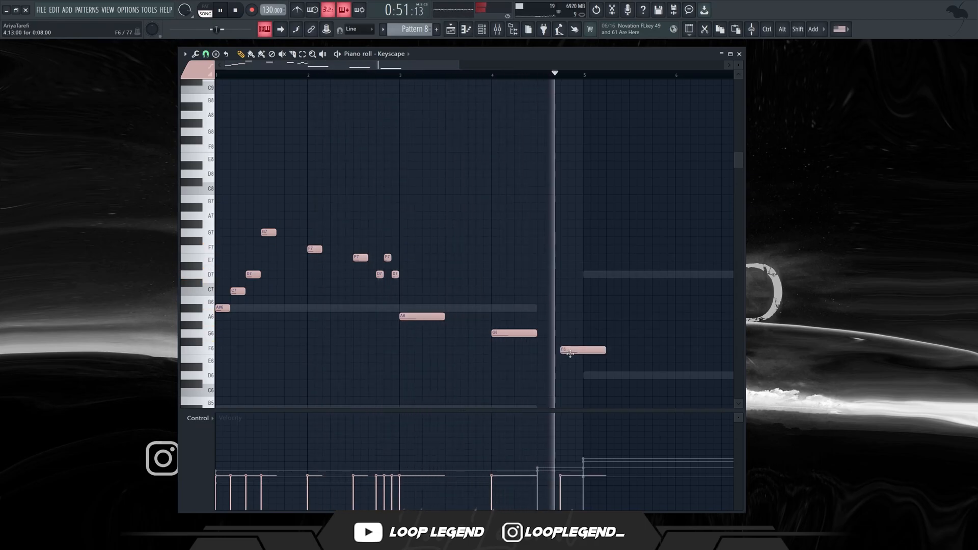
{"action": "left_click_drag", "start_coordinate": [605, 351], "coordinate": [589, 350]}
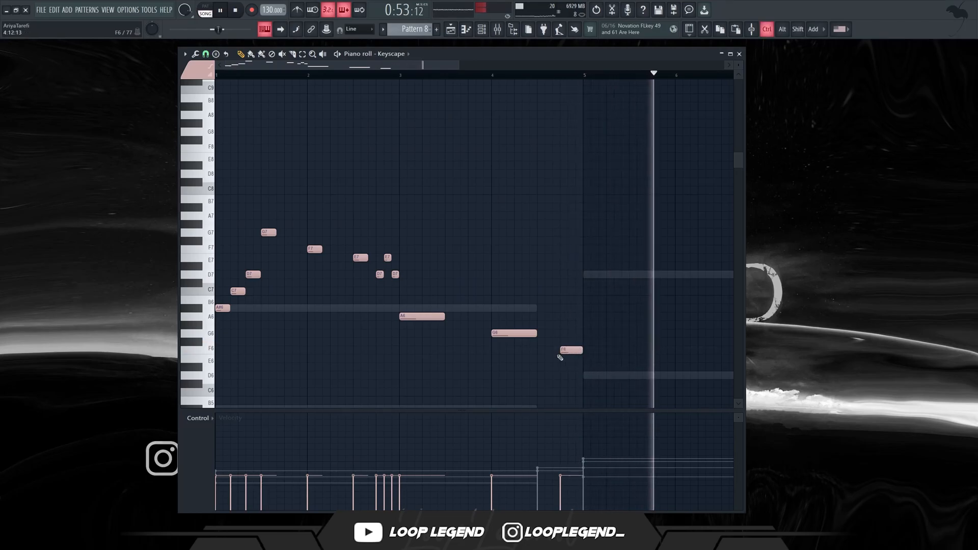
Duplicate the four-bar Keyscape phrase into bars 5 to 8 and randomize the note velocities with bipolar levels.
{"action": "key", "text": "ctrl+b"}
{"action": "scroll", "coordinate": [523, 371], "scroll_direction": "down", "scroll_amount": 3}
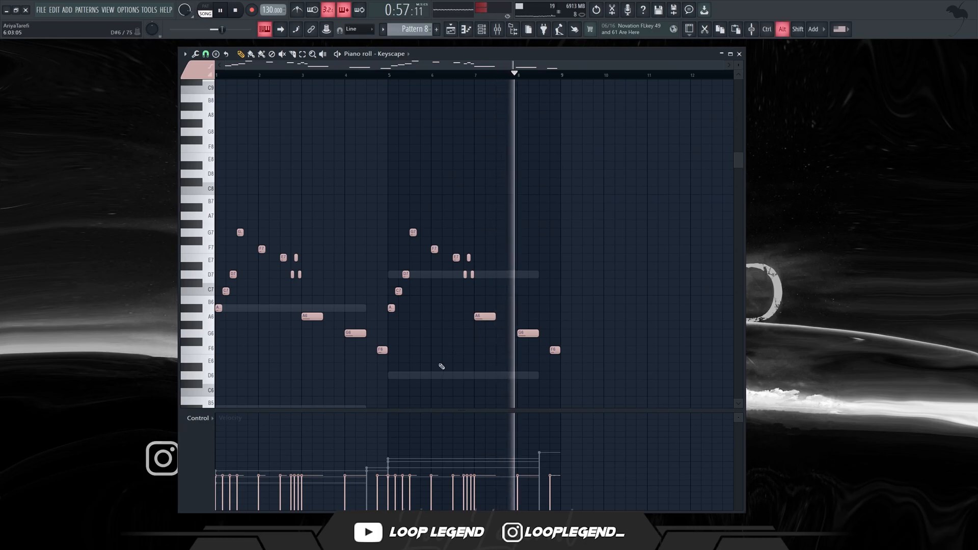
{"action": "key", "text": "alt+r"}
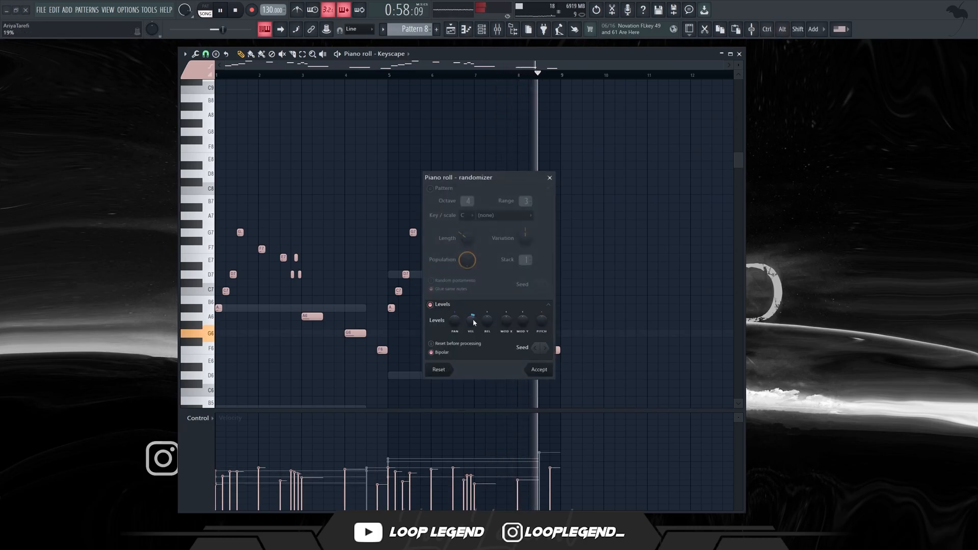
{"action": "left_click", "coordinate": [539, 370]}
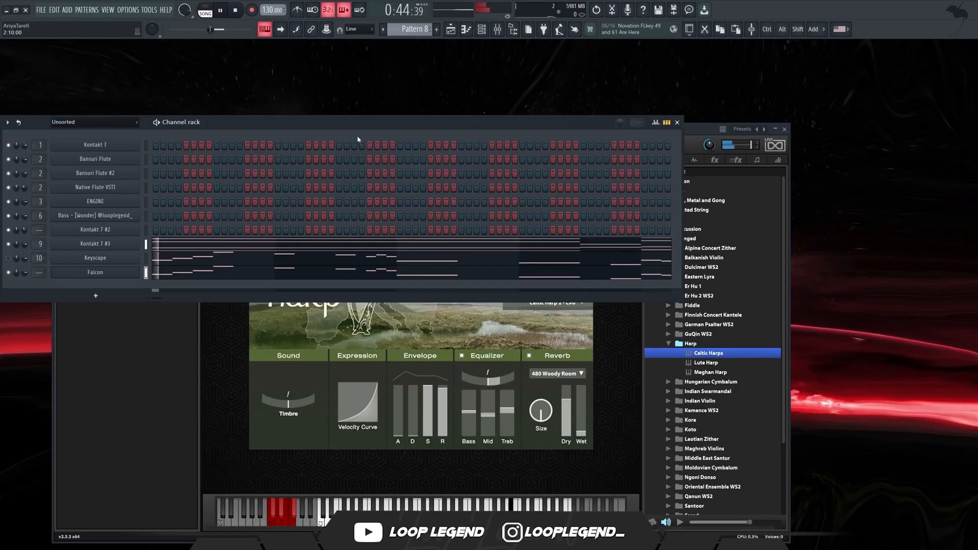
Switch Falcon's Celtic Harps layer to Celtic Harp 1 - C0 and move the plugin window up.
{"action": "left_click_drag", "start_coordinate": [382, 120], "coordinate": [397, 100]}
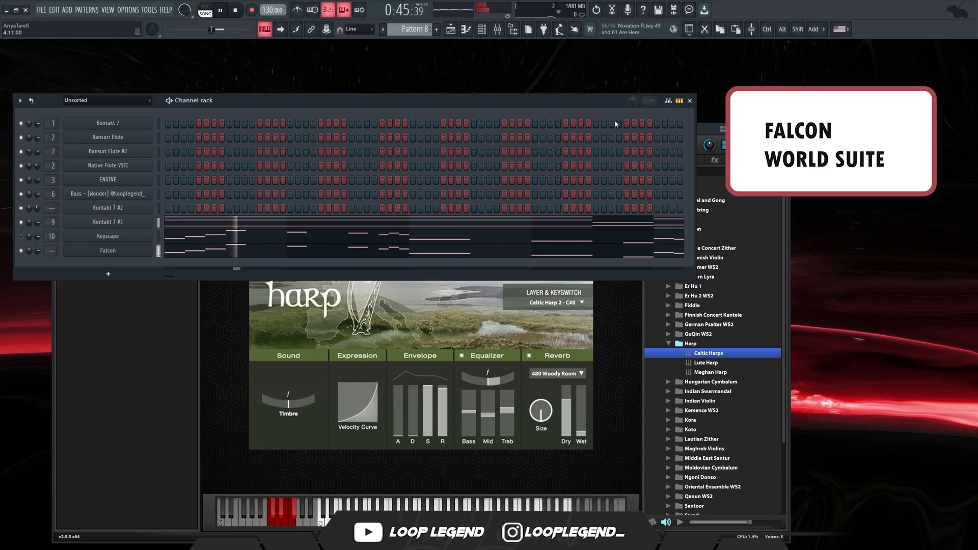
{"action": "left_click", "coordinate": [691, 101]}
{"action": "left_click", "coordinate": [584, 306]}
{"action": "left_click", "coordinate": [569, 310]}
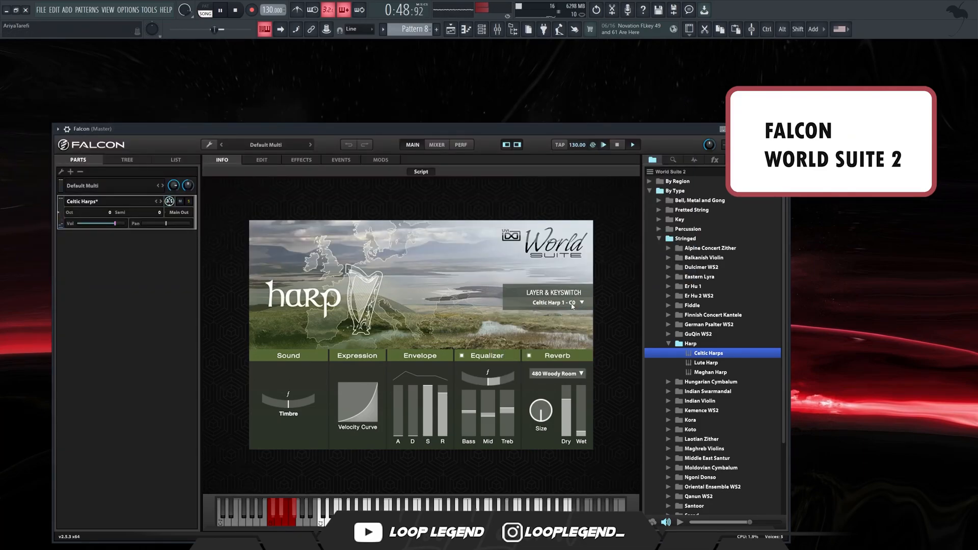
{"action": "left_click_drag", "start_coordinate": [605, 132], "coordinate": [605, 113]}
Transpose all notes of the Falcon part down one octave.
{"action": "key", "text": "F7"}
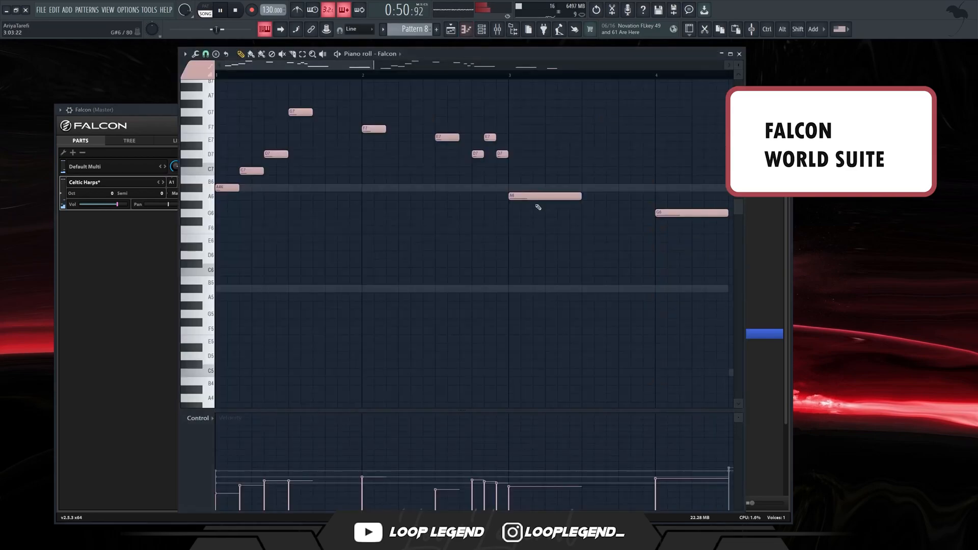
{"action": "scroll", "coordinate": [499, 289], "scroll_direction": "down", "scroll_amount": 2}
{"action": "scroll", "coordinate": [500, 289], "scroll_direction": "down", "scroll_amount": 1}
{"action": "key", "text": "ctrl+Down"}
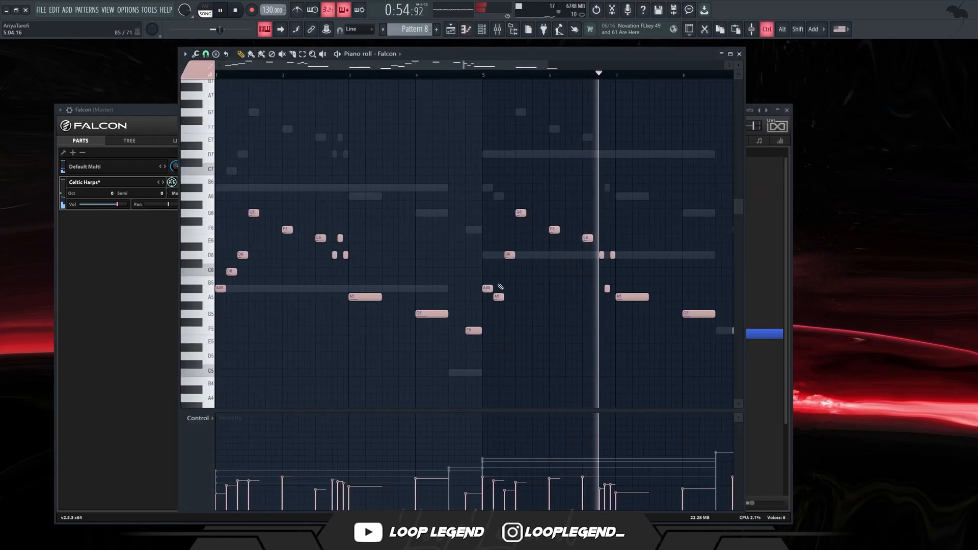
{"action": "scroll", "coordinate": [504, 320], "scroll_direction": "down", "scroll_amount": 1}
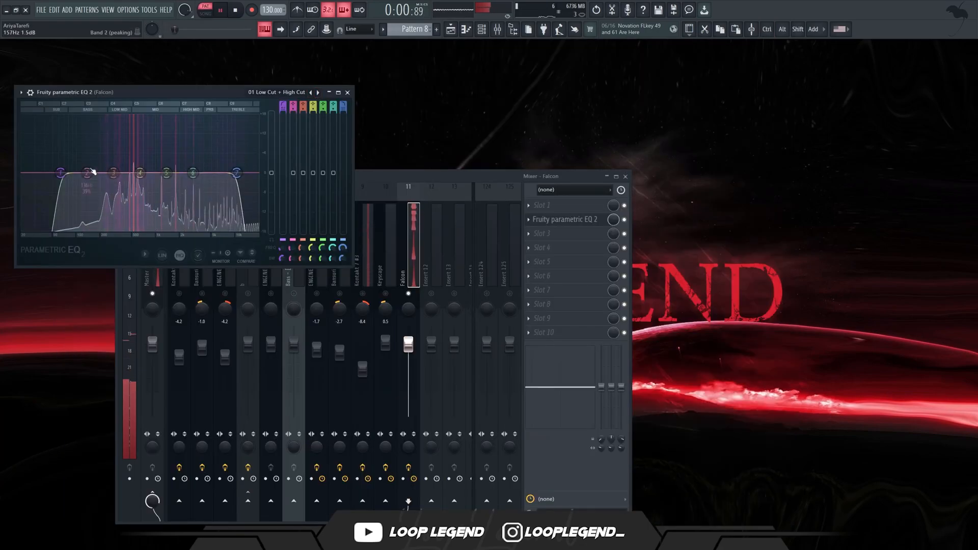
Adjust the high cut of the Falcon track's Fruity parametric EQ 2 and add Fruity Limiter to its effects chain.
{"action": "left_click_drag", "start_coordinate": [237, 173], "coordinate": [254, 180]}
{"action": "key", "text": "Escape"}
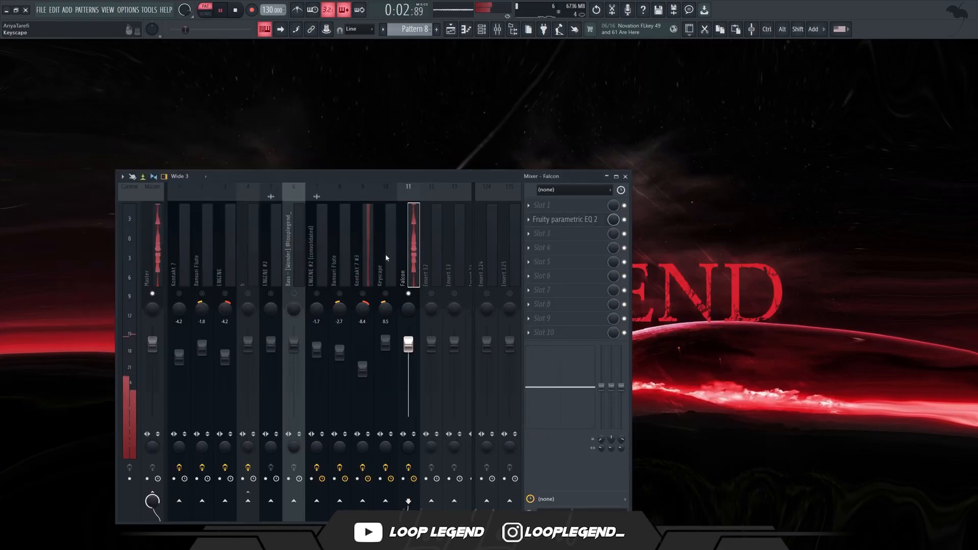
{"action": "left_click", "coordinate": [542, 234]}
{"action": "left_click", "coordinate": [229, 102]}
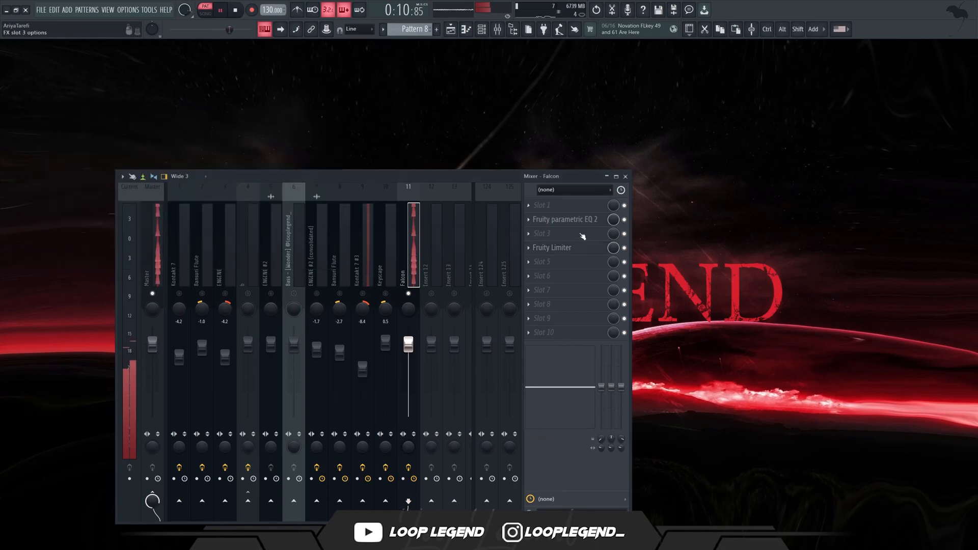
Add the MAGNETIC II tape effect to slot 7 of the Falcon mixer track.
{"action": "left_click", "coordinate": [563, 291]}
{"action": "left_click", "coordinate": [592, 244]}
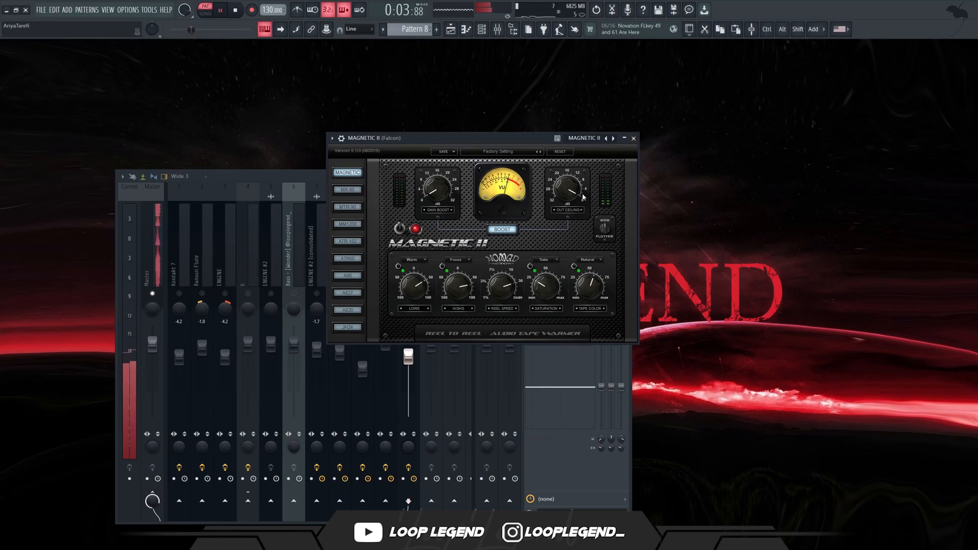
{"action": "left_click", "coordinate": [634, 139]}
Load SketchCassette II on the Falcon track and dip a low-mid band in the second Fruity parametric EQ 2 at the chain's end.
{"action": "left_click", "coordinate": [564, 333]}
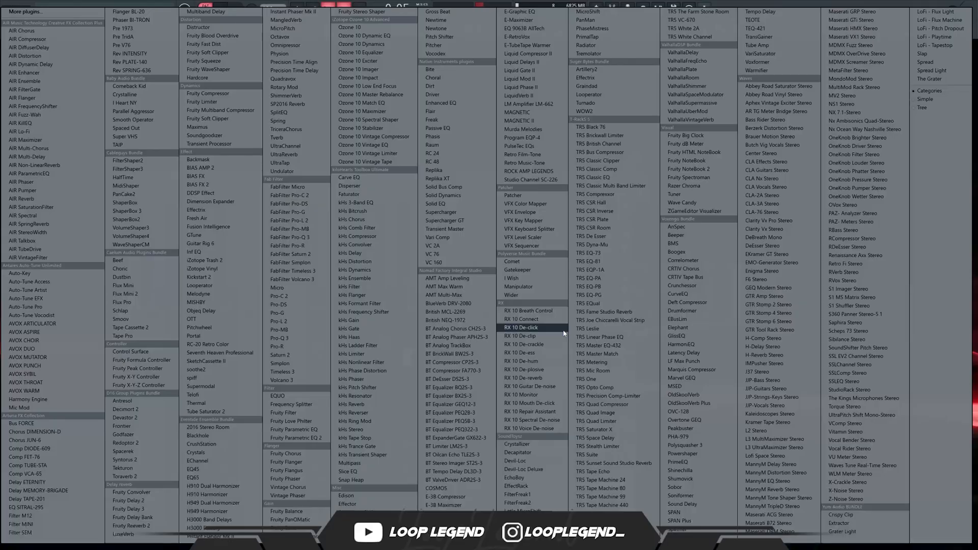
{"action": "left_click", "coordinate": [222, 362]}
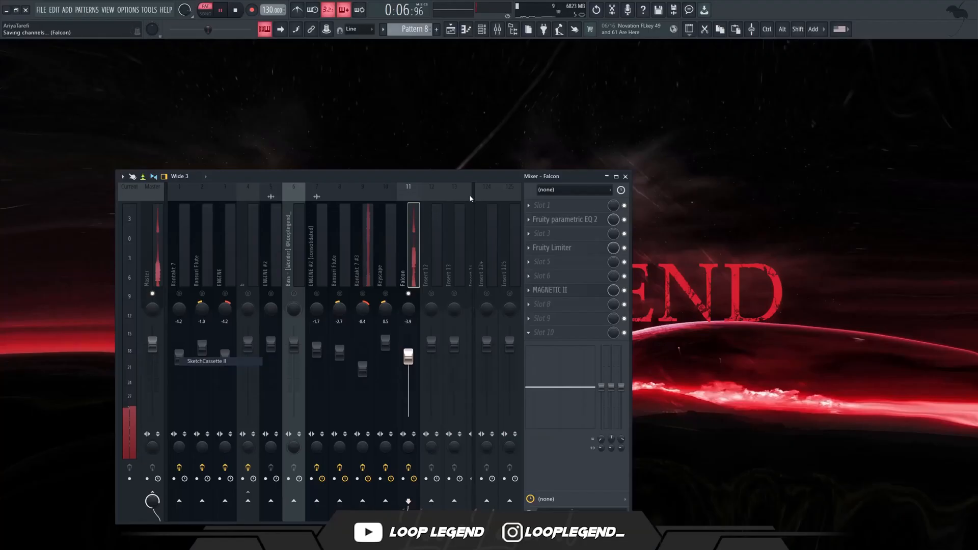
{"action": "right_click", "coordinate": [493, 93]}
{"action": "left_click", "coordinate": [515, 129]}
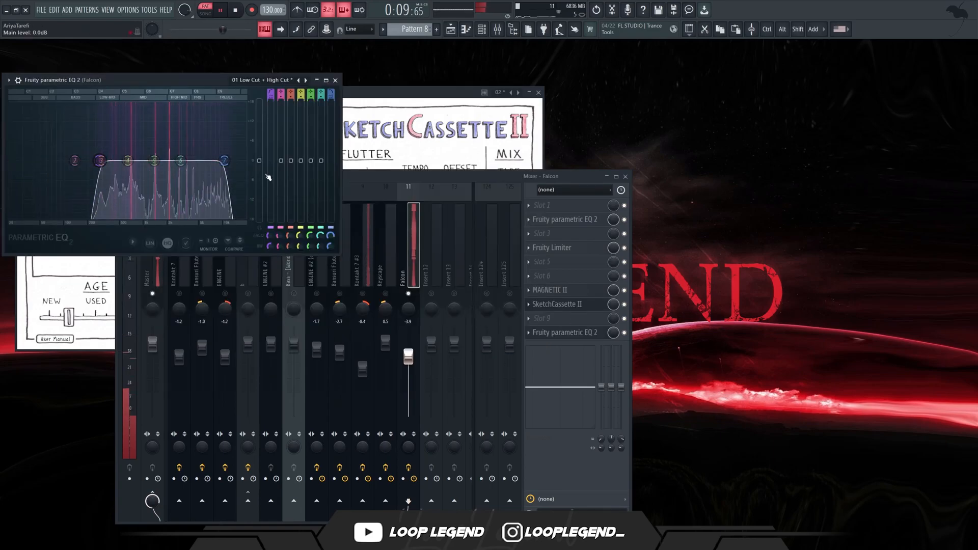
{"action": "left_click_drag", "start_coordinate": [128, 161], "coordinate": [120, 184]}
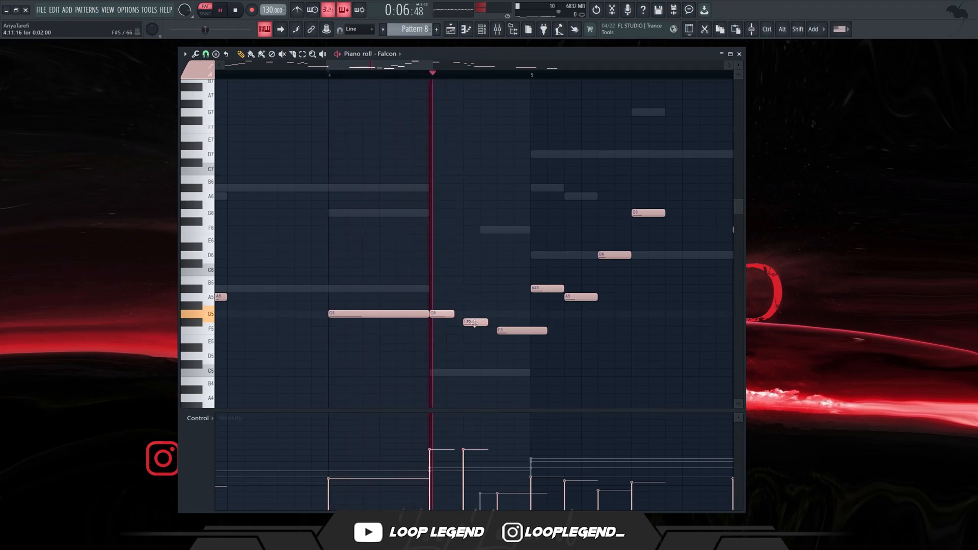
Lower the short F#5 note near the end of bar 4 in the Falcon part to E5.
{"action": "left_click_drag", "start_coordinate": [478, 338], "coordinate": [476, 344]}
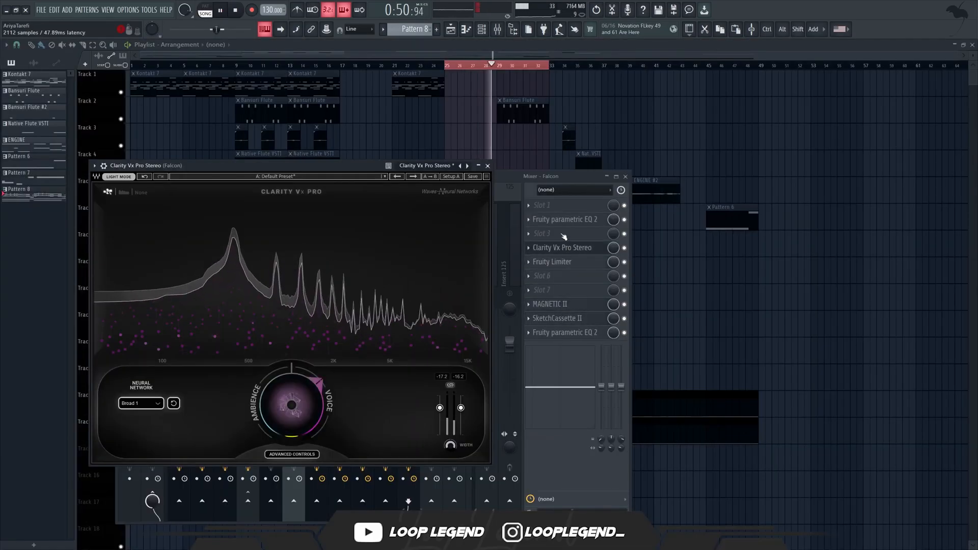
{"action": "scroll", "coordinate": [564, 237], "scroll_direction": "up", "scroll_amount": 2}
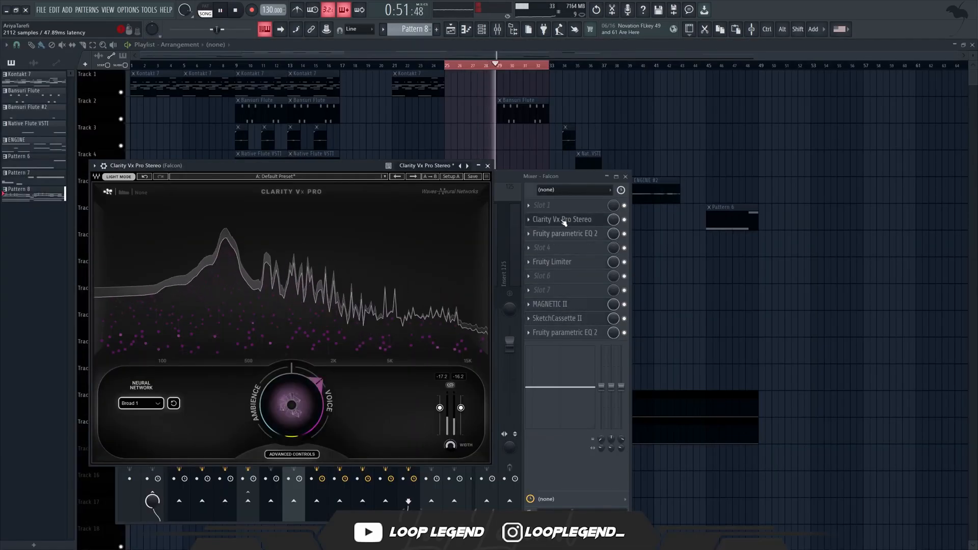
Adjust Clarity Vx Pro's ambience and voice balance on the Falcon track.
{"action": "left_click_drag", "start_coordinate": [308, 426], "coordinate": [309, 409]}
{"action": "scroll", "coordinate": [308, 409], "scroll_direction": "down", "scroll_amount": 8}
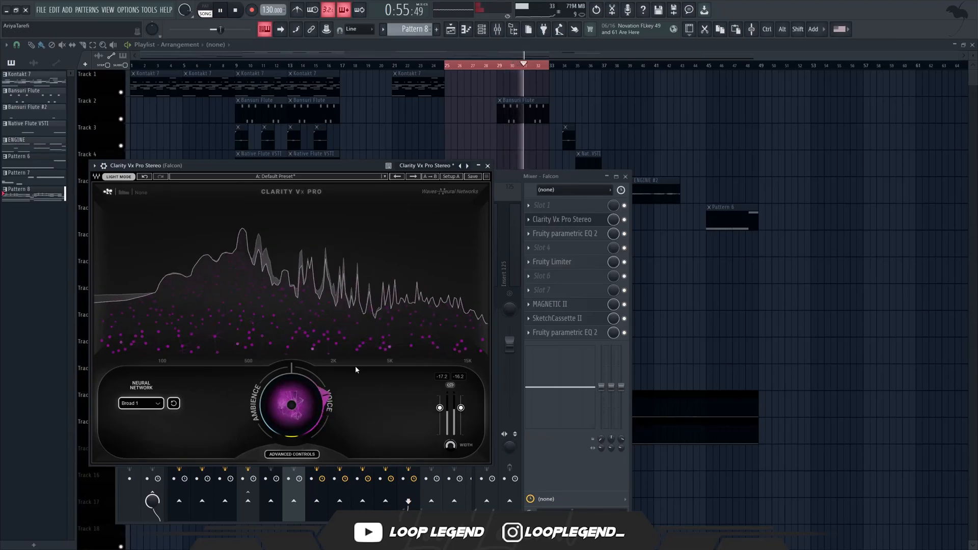
{"action": "left_click", "coordinate": [487, 166]}
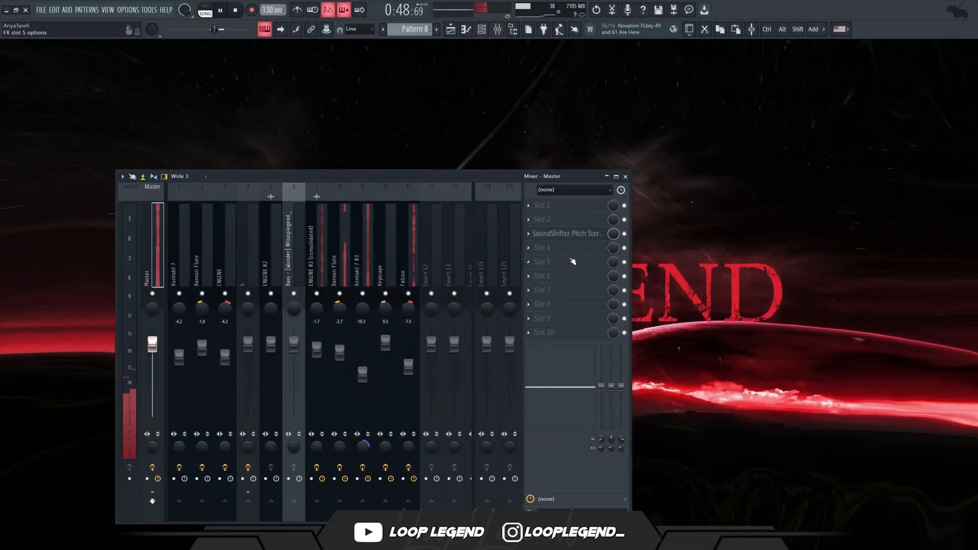
Bring back the playlist and add the CLA-3A Stereo compressor to slot 5 of the master track.
{"action": "key", "text": "Escape"}
{"action": "key", "text": "Escape"}
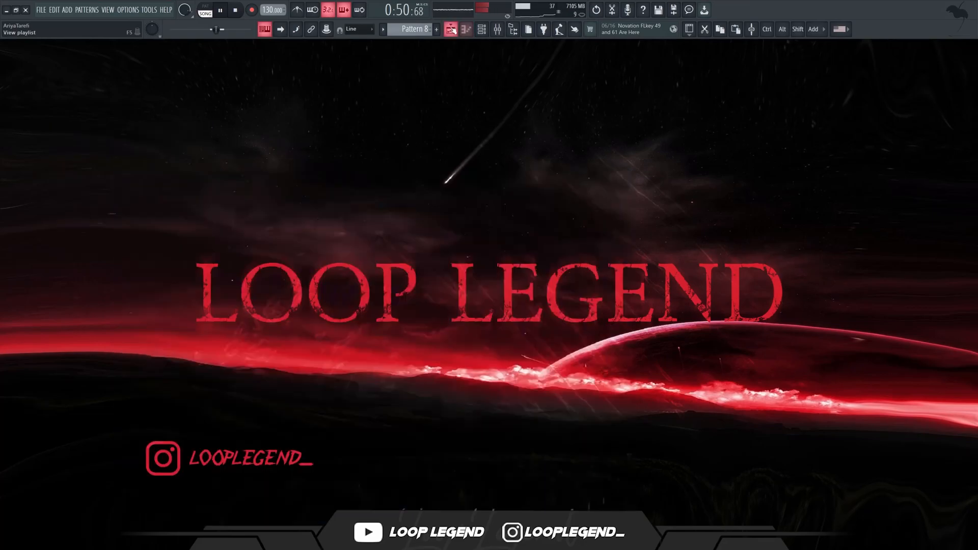
{"action": "left_click", "coordinate": [451, 29]}
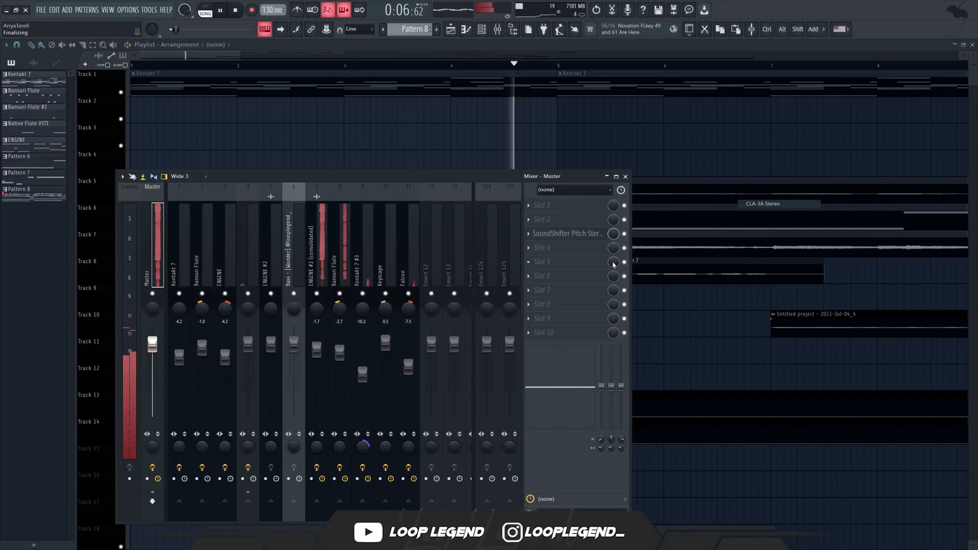
{"action": "left_click", "coordinate": [553, 261]}
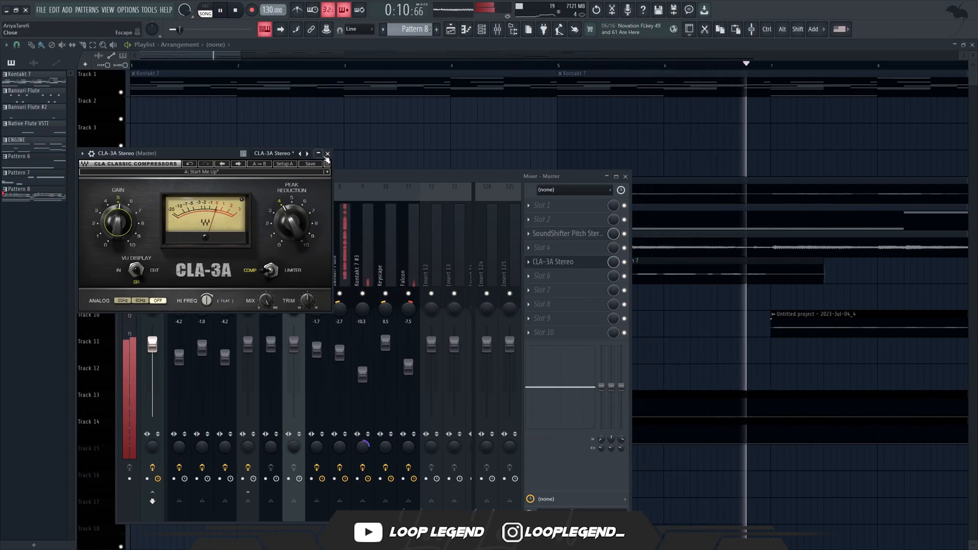
{"action": "key", "text": "Escape"}
Add soothe2 to the master track and raise the sensitivity of band 2 around 1 kHz and of the upper-mid band.
{"action": "left_click", "coordinate": [575, 286]}
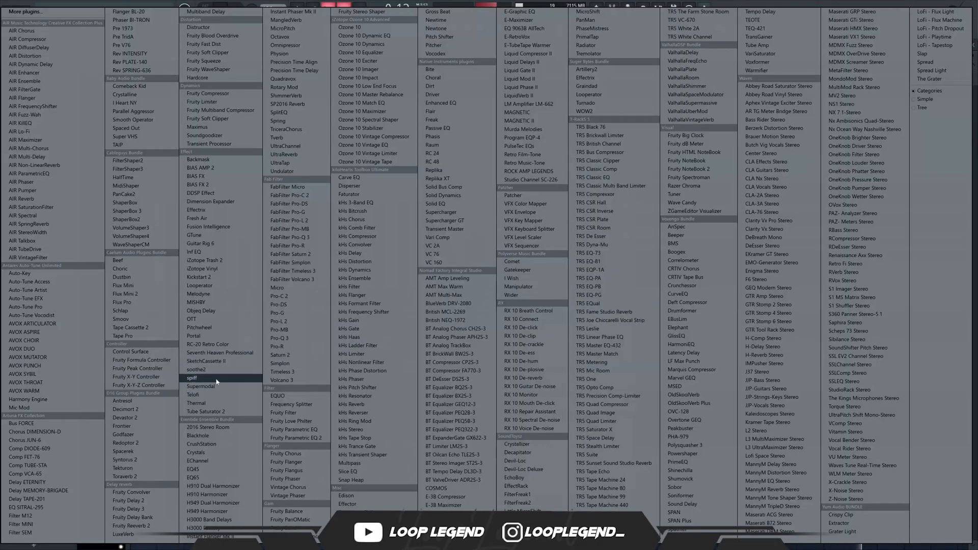
{"action": "left_click", "coordinate": [198, 371]}
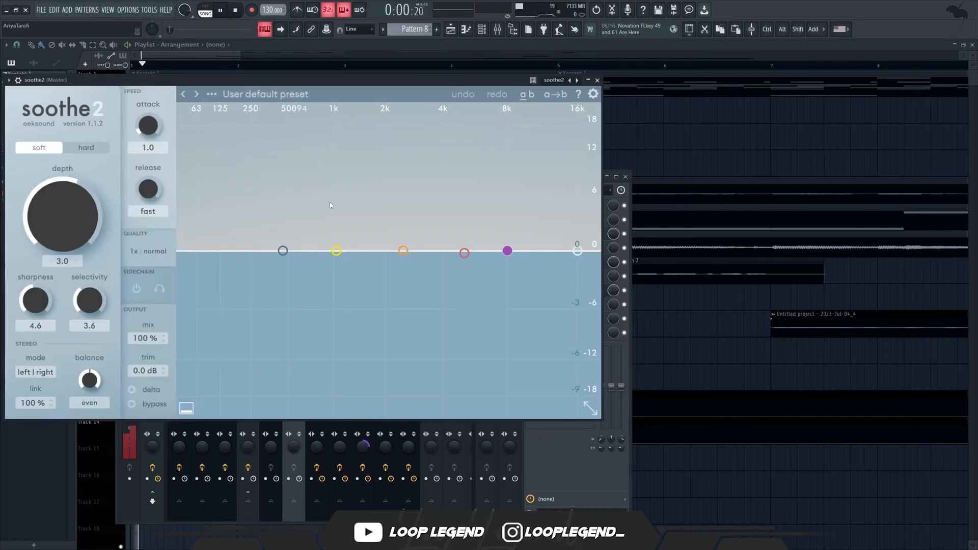
{"action": "left_click", "coordinate": [403, 251]}
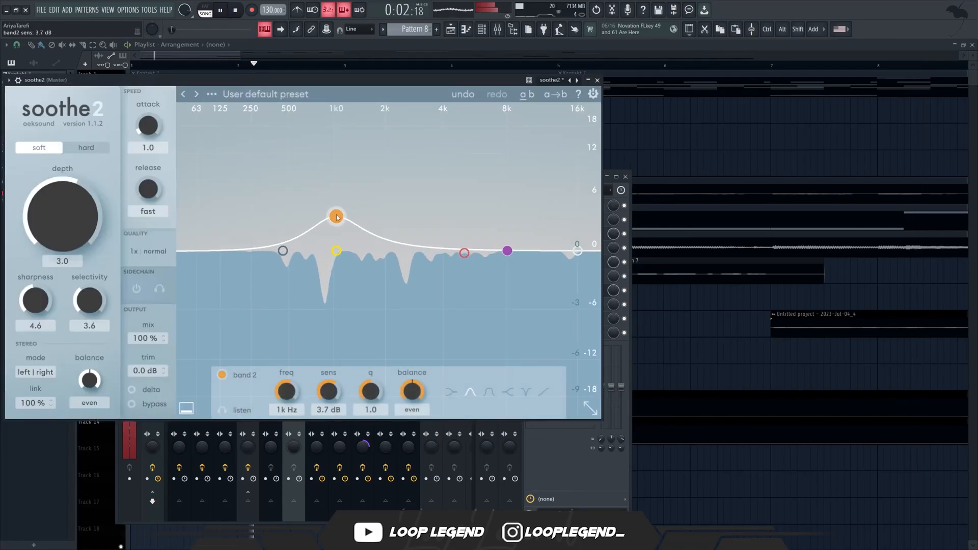
{"action": "left_click_drag", "start_coordinate": [468, 259], "coordinate": [478, 162]}
{"action": "left_click_drag", "start_coordinate": [312, 205], "coordinate": [314, 182]}
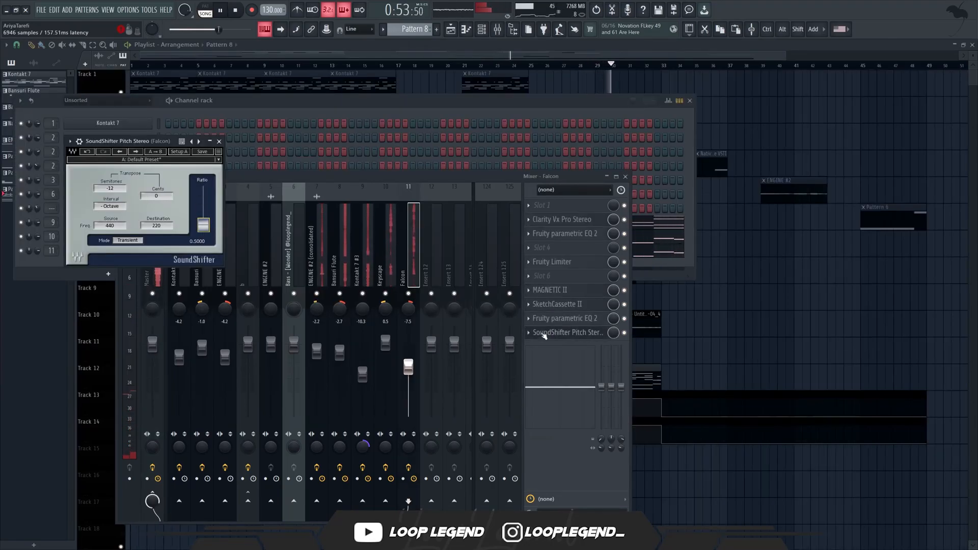
Check the SoundShifter Pitch Stereo transposition settings on the Falcon mixer track.
{"action": "left_click", "coordinate": [555, 331]}
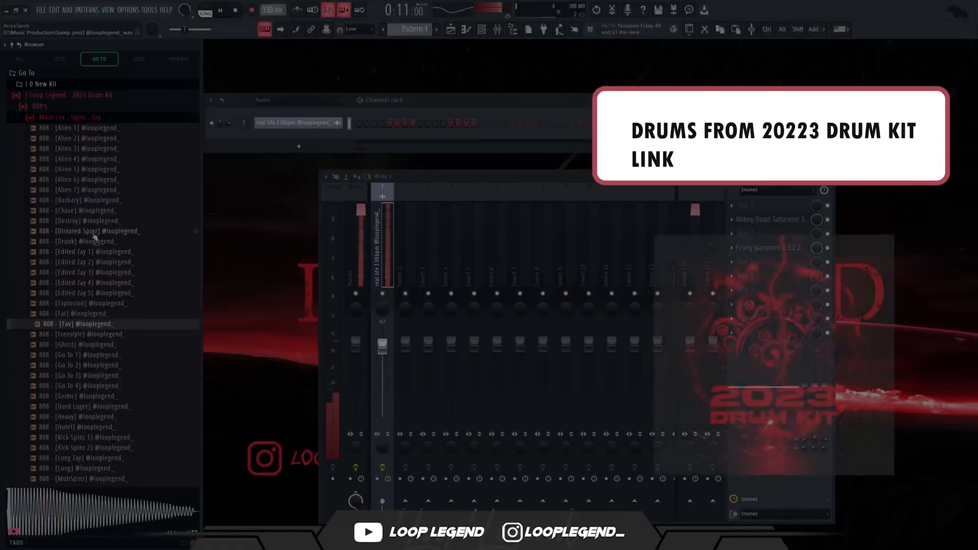
Audition the Go To 808 samples and load 808 - [Go To 3] in a new channel.
{"action": "left_click", "coordinate": [93, 366]}
{"action": "left_click", "coordinate": [90, 376]}
{"action": "right_click", "coordinate": [87, 375]}
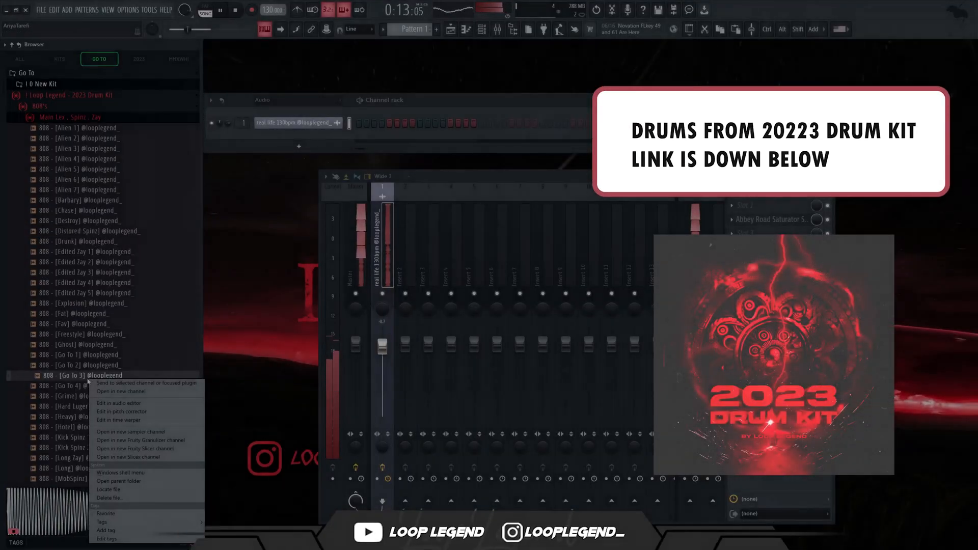
{"action": "left_click", "coordinate": [113, 392]}
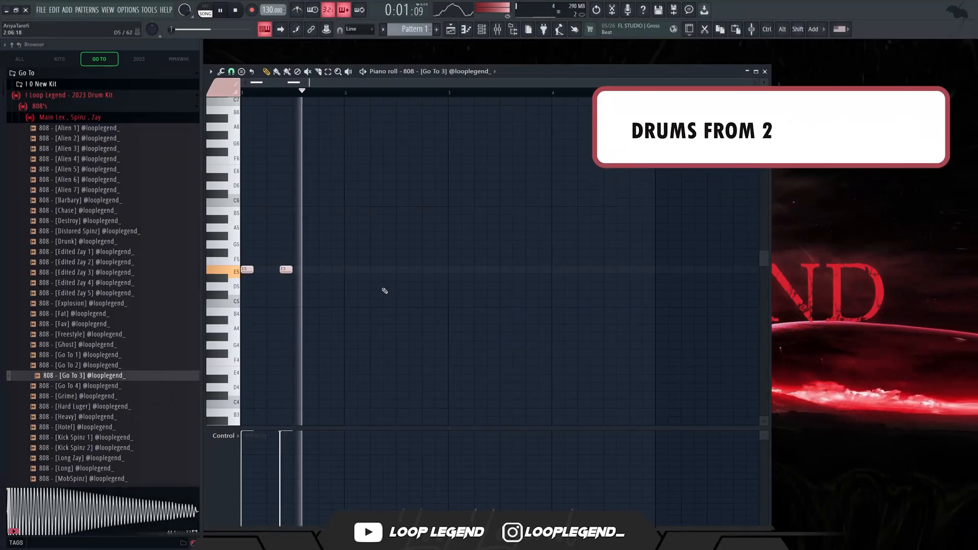
Extend the 808 pattern with E5 notes through bars 2 to 4, ending with two C5 notes.
{"action": "left_click", "coordinate": [389, 269]}
{"action": "left_click", "coordinate": [414, 269]}
{"action": "left_click", "coordinate": [453, 269]}
{"action": "left_click", "coordinate": [491, 269]}
{"action": "left_click", "coordinate": [580, 269]}
{"action": "left_click", "coordinate": [620, 269]}
{"action": "left_click", "coordinate": [646, 269]}
{"action": "key", "text": "space"}
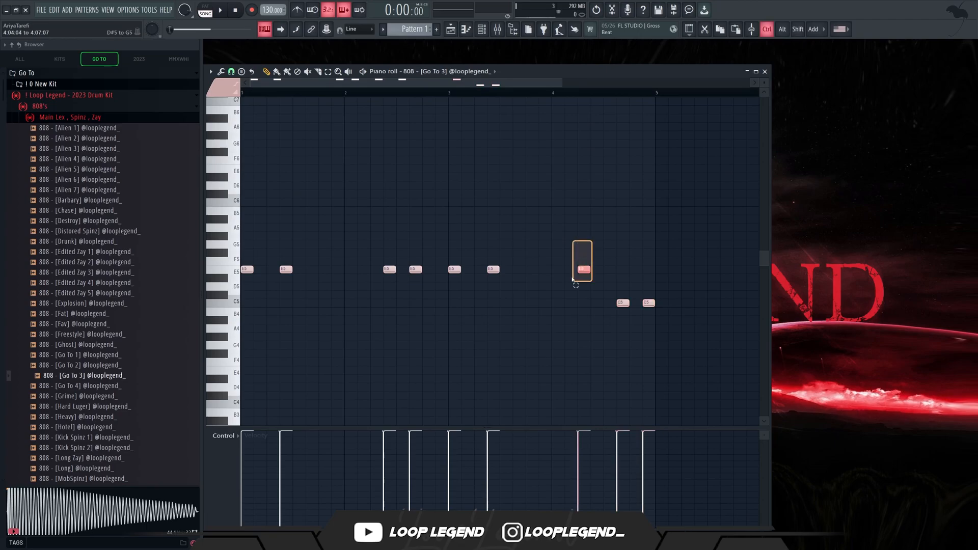
Lower the first 808 note of bar 4 to C5 and raise the following note to C6.
{"action": "key", "text": "space"}
{"action": "left_click_drag", "start_coordinate": [567, 371], "coordinate": [616, 360]}
{"action": "left_click_drag", "start_coordinate": [629, 312], "coordinate": [622, 306]}
{"action": "key", "text": "ctrl+Up"}
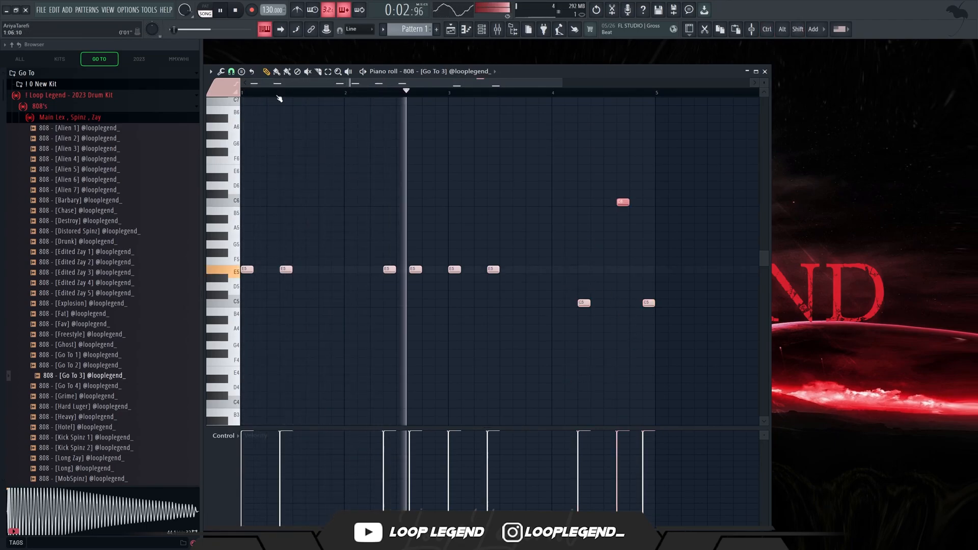
With 1/2 step snap, turn the last C5 note into two short hits and duplicate the four-bar 808 pattern into bars 5 to 8.
{"action": "left_click", "coordinate": [231, 72]}
{"action": "left_click", "coordinate": [247, 147]}
{"action": "left_click_drag", "start_coordinate": [654, 303], "coordinate": [646, 303]}
{"action": "left_click_drag", "start_coordinate": [666, 291], "coordinate": [646, 305]}
{"action": "key", "text": "ctrl+b"}
{"action": "left_click_drag", "start_coordinate": [657, 92], "coordinate": [242, 92]}
{"action": "key", "text": "ctrl+b"}
Add a C5 note at the start of bar 8 in the repeated 808 pattern.
{"action": "scroll", "coordinate": [449, 274], "scroll_direction": "down", "scroll_amount": 3}
{"action": "left_click", "coordinate": [434, 282], "text": "ctrl"}
{"action": "scroll", "coordinate": [451, 286], "scroll_direction": "up", "scroll_amount": 3}
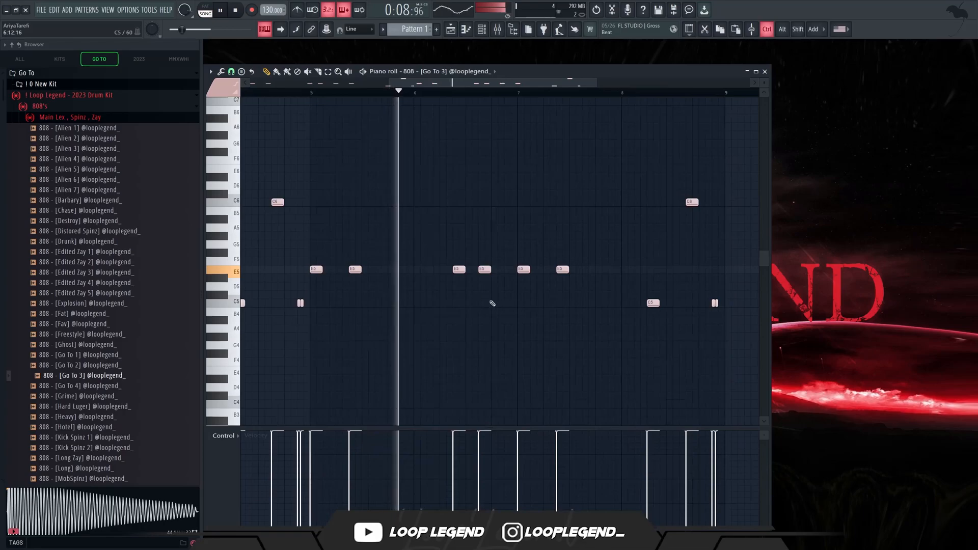
{"action": "scroll", "coordinate": [494, 334], "scroll_direction": "down", "scroll_amount": 1}
{"action": "scroll", "coordinate": [615, 338], "scroll_direction": "up", "scroll_amount": 2}
{"action": "scroll", "coordinate": [567, 343], "scroll_direction": "up", "scroll_amount": 2}
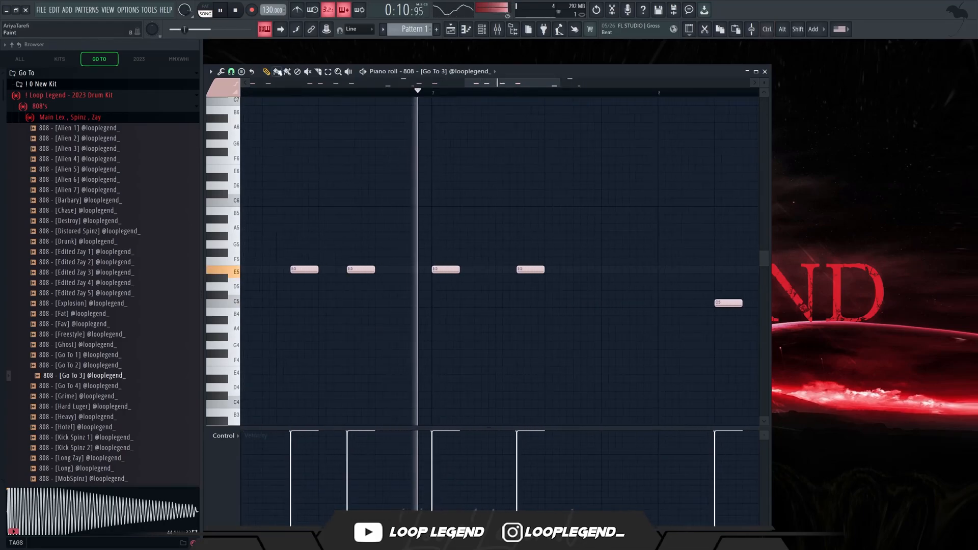
{"action": "left_click", "coordinate": [231, 72]}
{"action": "left_click", "coordinate": [243, 176]}
{"action": "scroll", "coordinate": [437, 247], "scroll_direction": "down", "scroll_amount": 3}
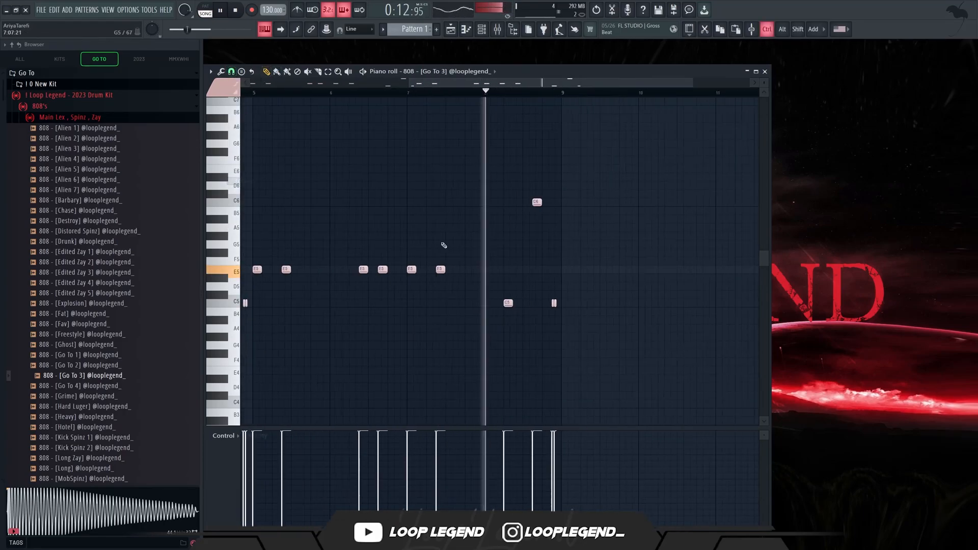
{"action": "key", "text": "space"}
{"action": "scroll", "coordinate": [504, 301], "scroll_direction": "up", "scroll_amount": 2}
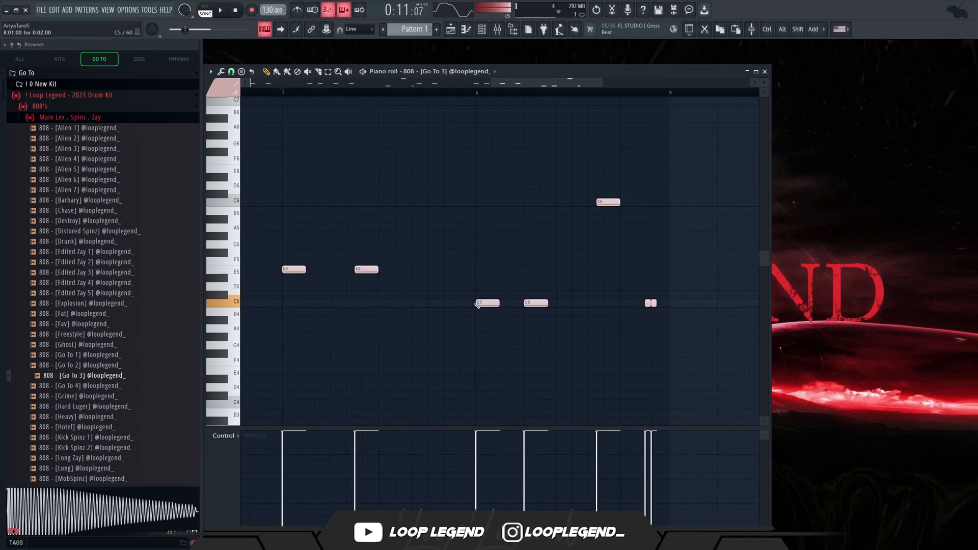
Set snapping to 1/2 beat and add an E5 note half a beat before bar 8.
{"action": "left_click", "coordinate": [231, 72]}
{"action": "left_click", "coordinate": [252, 191]}
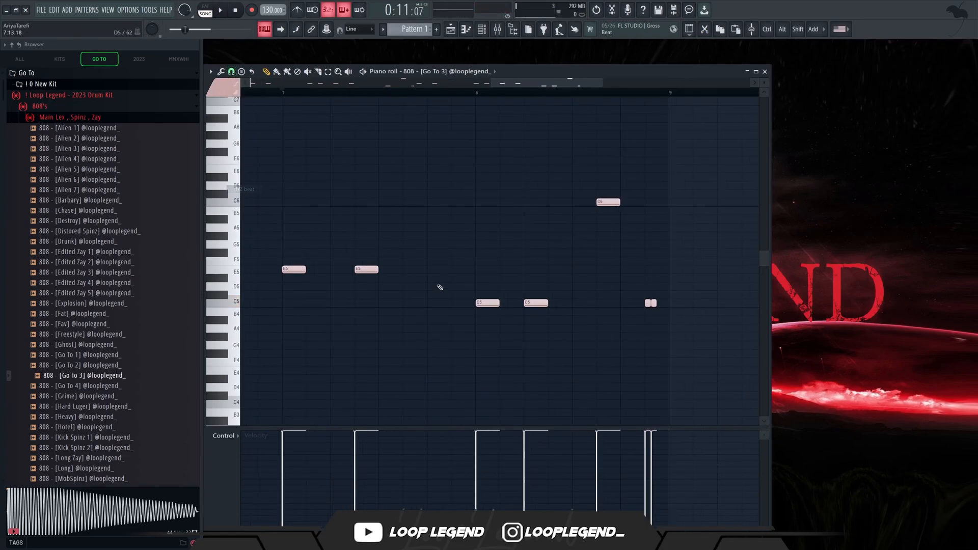
{"action": "left_click", "coordinate": [454, 270]}
{"action": "key", "text": "space"}
Set snapping to 1/3 beat and rework the opening of bar 8 into four evenly spaced C5 notes, removing the old C6 note.
{"action": "left_click", "coordinate": [231, 71]}
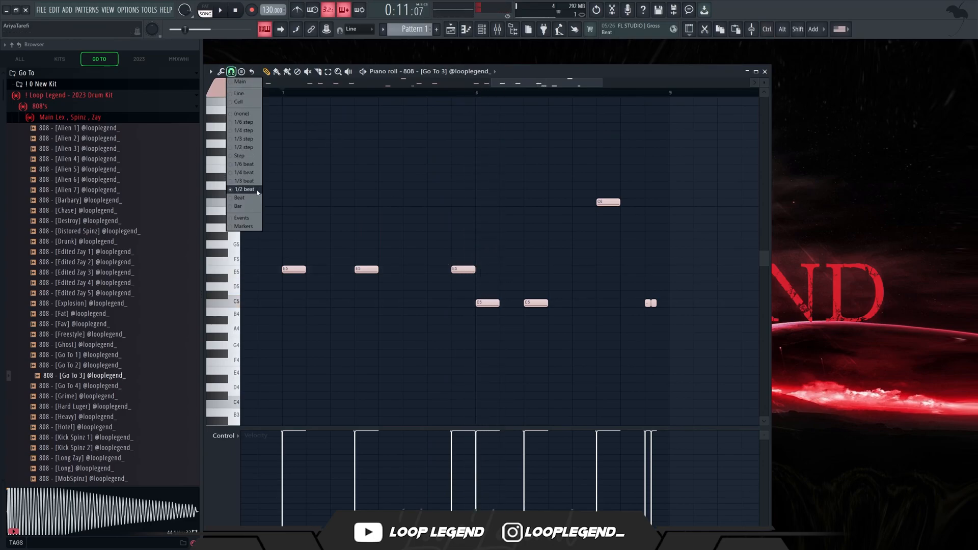
{"action": "left_click", "coordinate": [244, 182]}
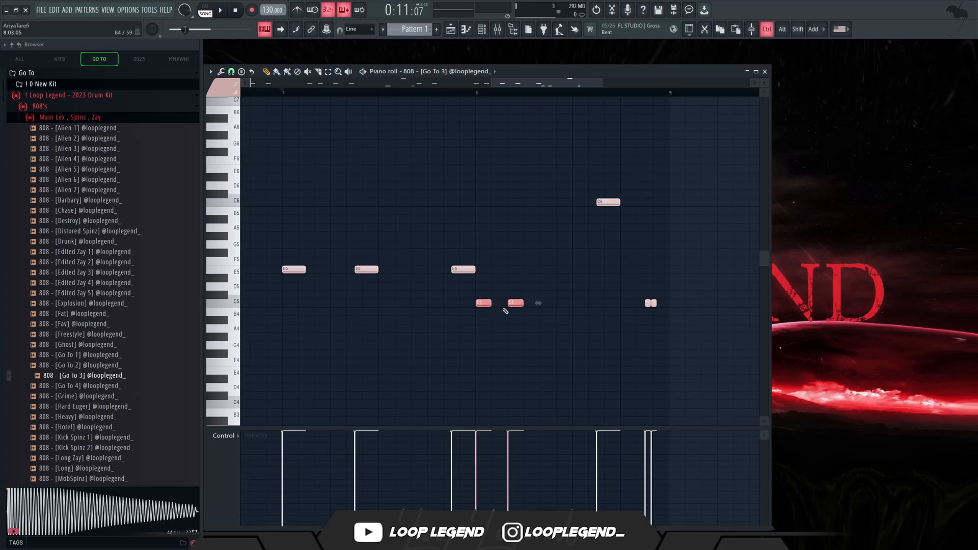
{"action": "right_click", "coordinate": [605, 205]}
{"action": "key", "text": "space"}
{"action": "left_click", "coordinate": [549, 303], "text": "ctrl"}
{"action": "key", "text": "ctrl+Up"}
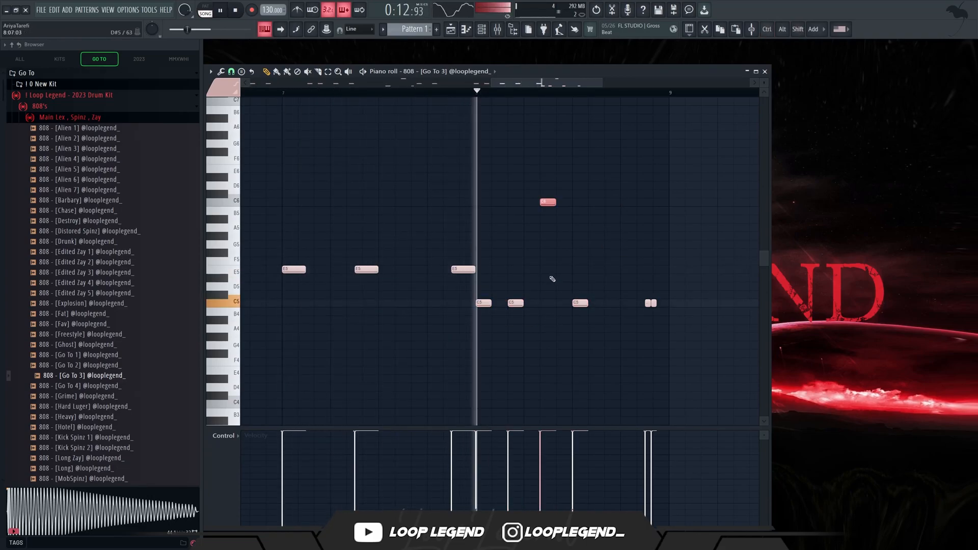
{"action": "key", "text": "space"}
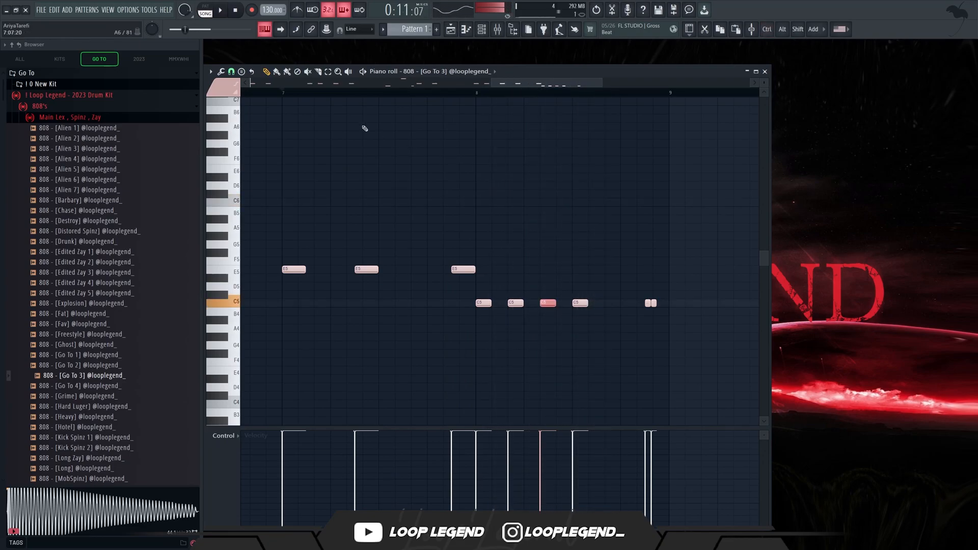
Add another C5 note to bar 8 and place it between the third and fourth triplet notes.
{"action": "left_click", "coordinate": [231, 72]}
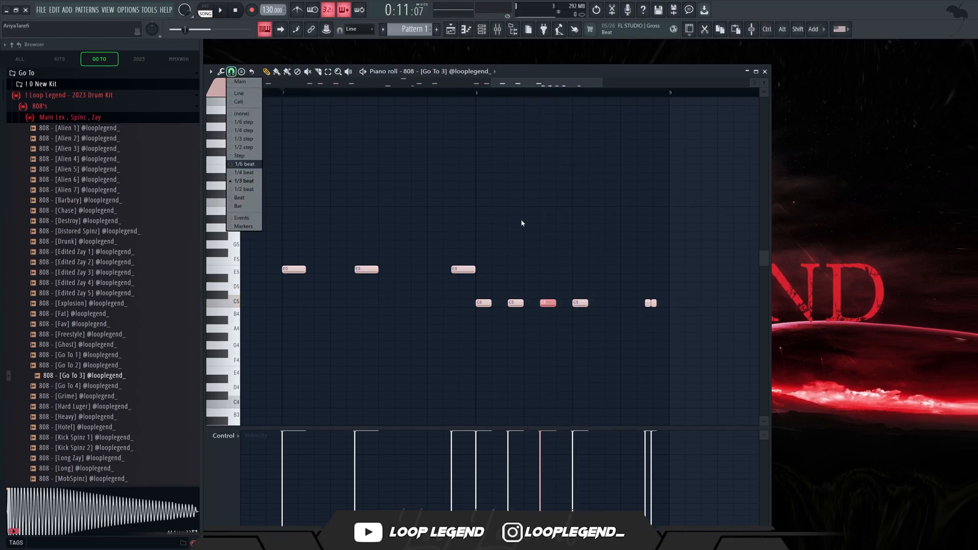
{"action": "left_click", "coordinate": [507, 220]}
{"action": "key", "text": "space"}
{"action": "left_click", "coordinate": [528, 303]}
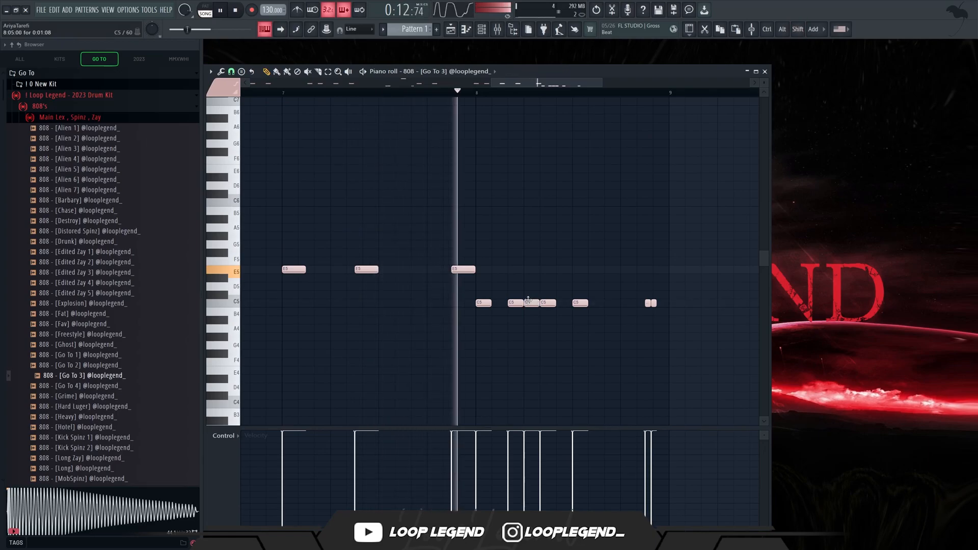
{"action": "key", "text": "space"}
{"action": "key", "text": "space"}
{"action": "left_click_drag", "start_coordinate": [529, 303], "coordinate": [567, 303]}
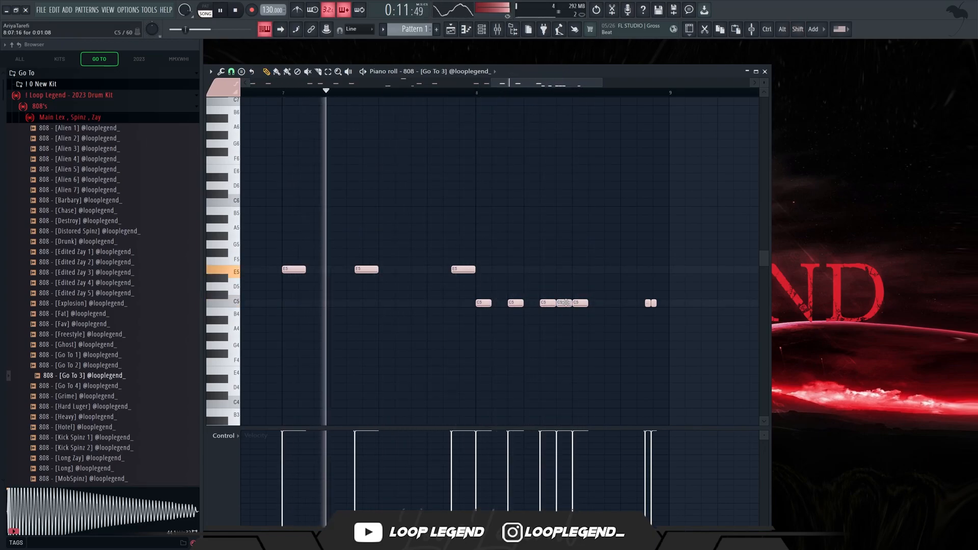
Set snapping to 1/6 beat, add two short C5 hits and a C6 note, and turn the bar's closing hits into one longer C5 note.
{"action": "left_click", "coordinate": [232, 72]}
{"action": "left_click", "coordinate": [236, 164]}
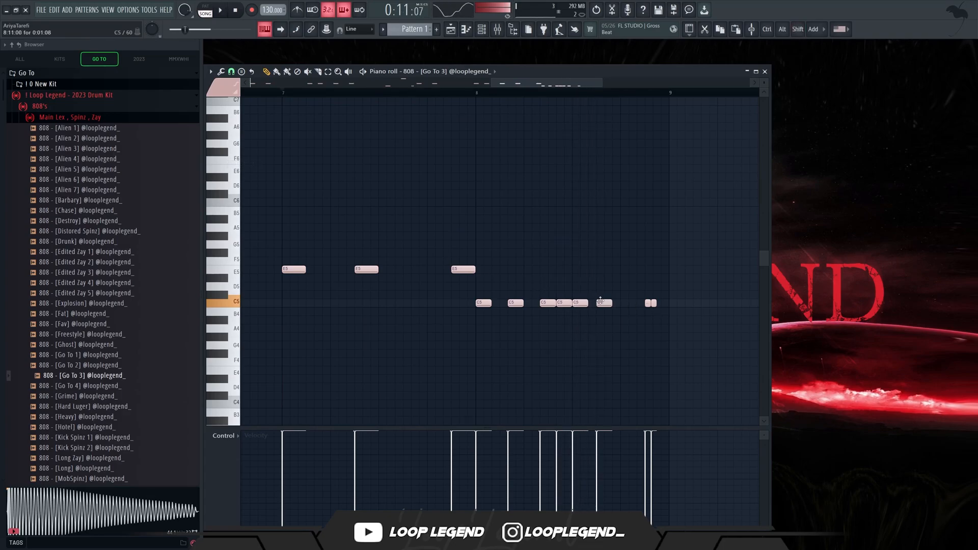
{"action": "left_click_drag", "start_coordinate": [656, 303], "coordinate": [665, 304]}
{"action": "left_click", "coordinate": [662, 304], "text": "ctrl"}
{"action": "key", "text": "space"}
Set snapping back to 1/3 beat and build a run of three consecutive C6 notes before the final C5 note of bar 8.
{"action": "left_click", "coordinate": [233, 73]}
{"action": "left_click", "coordinate": [251, 180]}
{"action": "scroll", "coordinate": [640, 303], "scroll_direction": "up", "scroll_amount": 3}
{"action": "left_click_drag", "start_coordinate": [623, 290], "coordinate": [584, 203]}
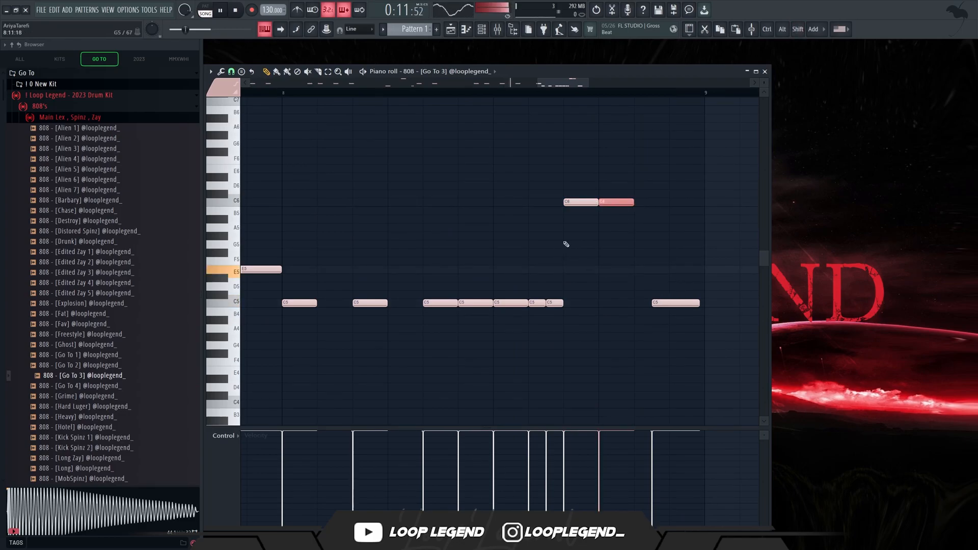
{"action": "scroll", "coordinate": [675, 326], "scroll_direction": "down", "scroll_amount": 2}
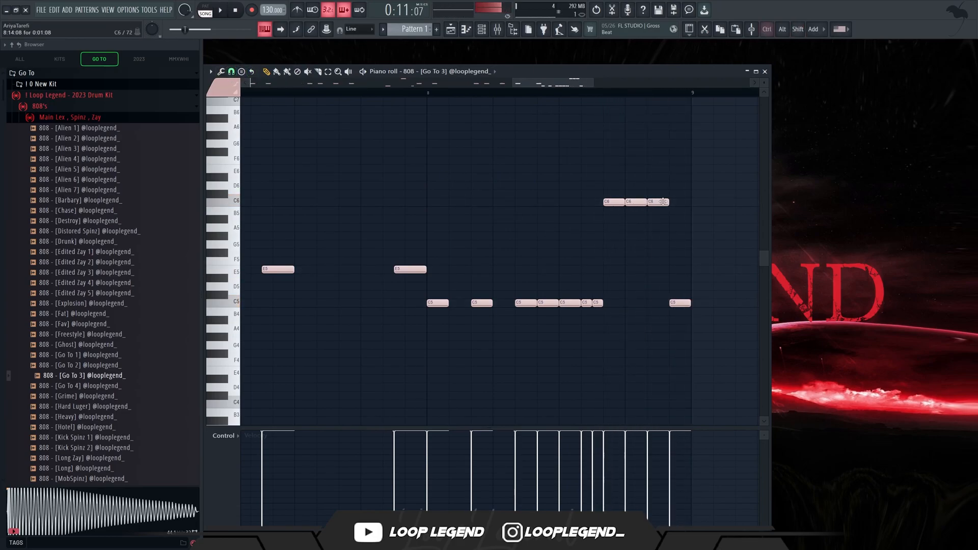
Route the 808 channel to mixer track 2 and remove the empty Sampler channel.
{"action": "key", "text": "F6"}
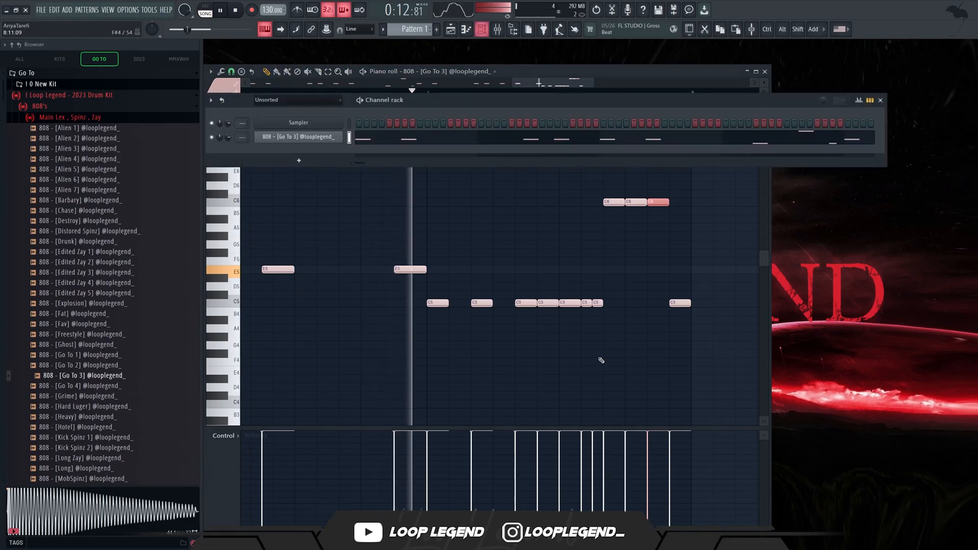
{"action": "key", "text": "F9"}
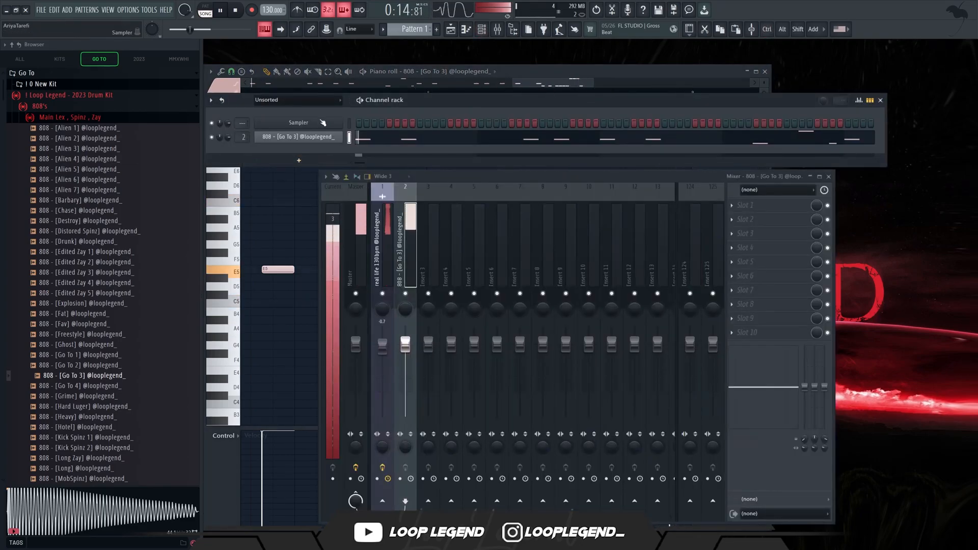
{"action": "key", "text": "F6"}
{"action": "key", "text": "F9"}
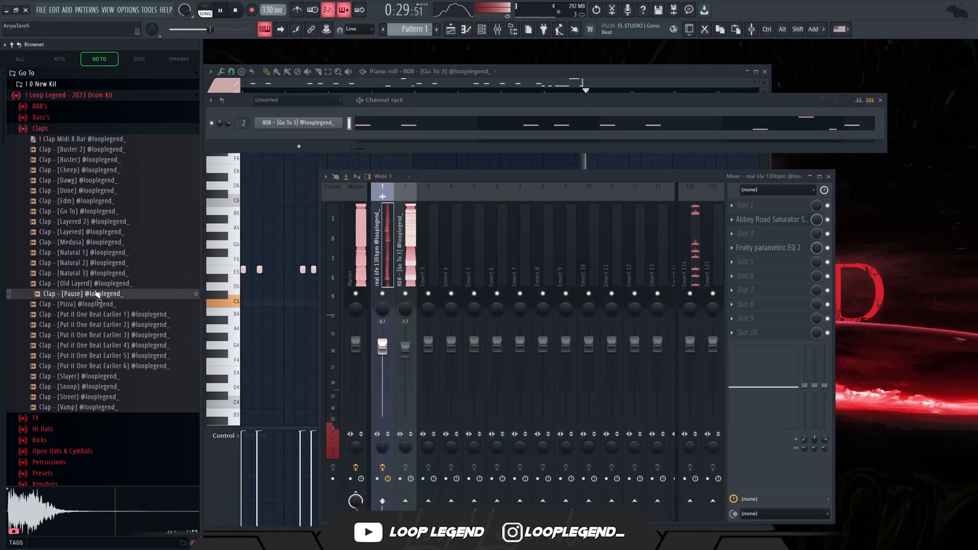
Audition the claps, load Clap - [Pizza] in a new channel and route it to mixer track 3.
{"action": "left_click", "coordinate": [98, 284]}
{"action": "left_click", "coordinate": [98, 294]}
{"action": "left_click", "coordinate": [98, 304]}
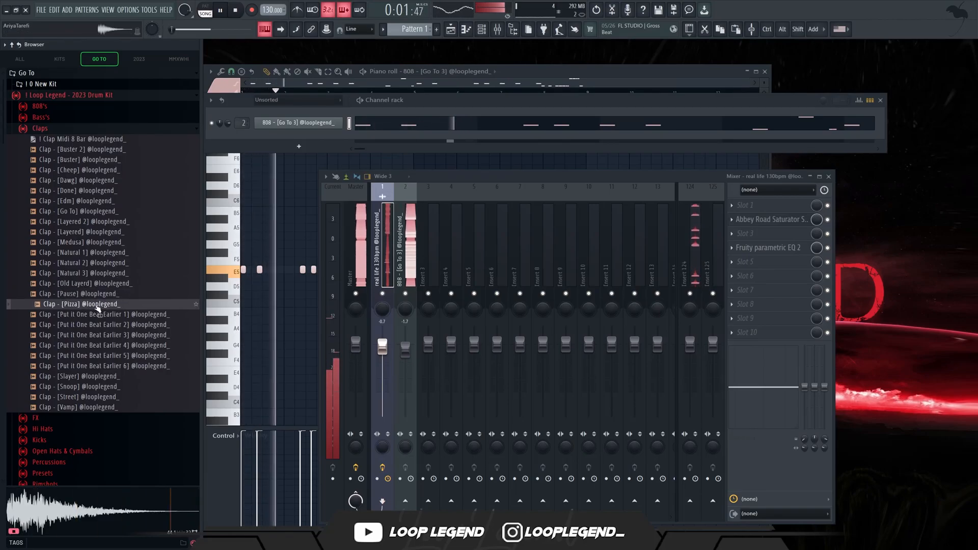
{"action": "right_click", "coordinate": [97, 306]}
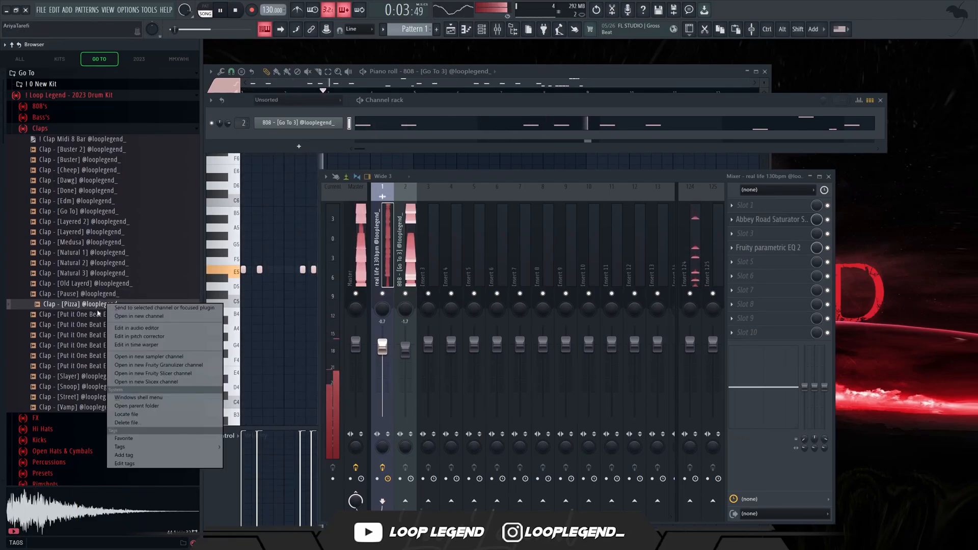
{"action": "left_click", "coordinate": [133, 316]}
{"action": "key", "text": "ctrl+l"}
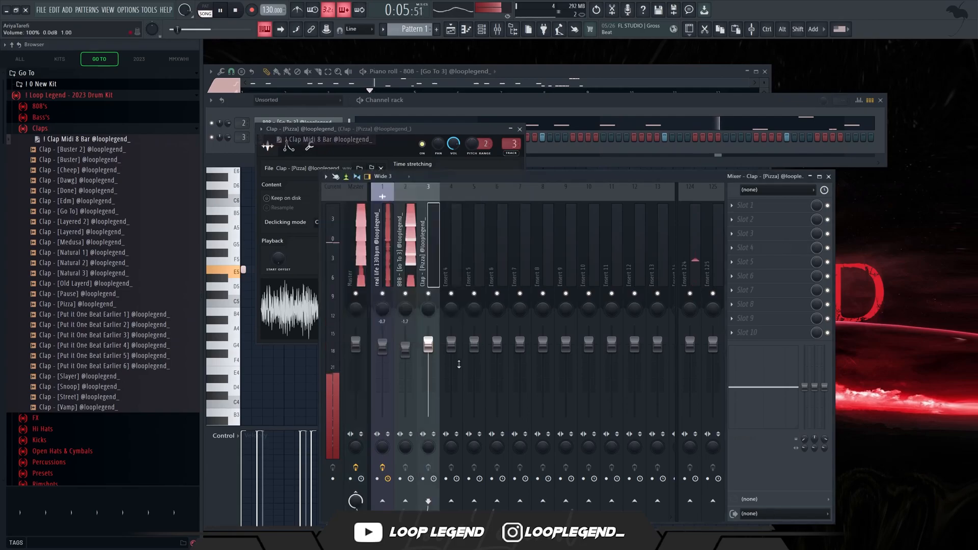
Load Clap - [Slayer] in a new channel and route it to mixer track 4 with its volume at -4.5 dB.
{"action": "left_click", "coordinate": [86, 379]}
{"action": "right_click", "coordinate": [89, 378]}
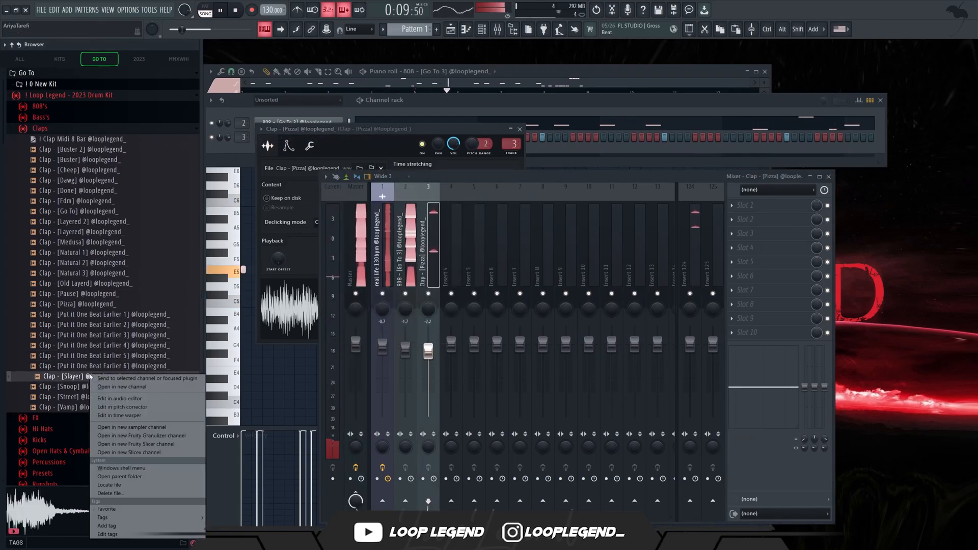
{"action": "left_click", "coordinate": [134, 391]}
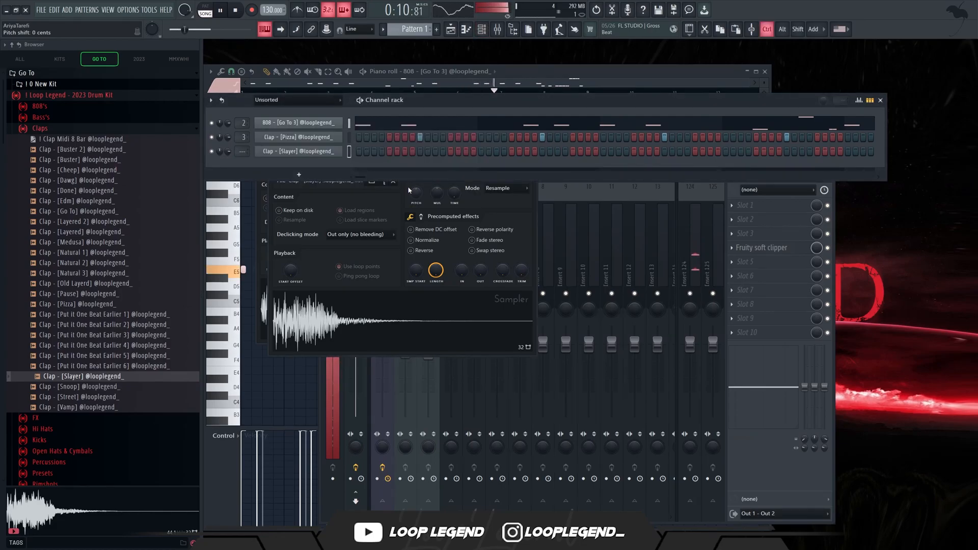
{"action": "key", "text": "ctrl+l"}
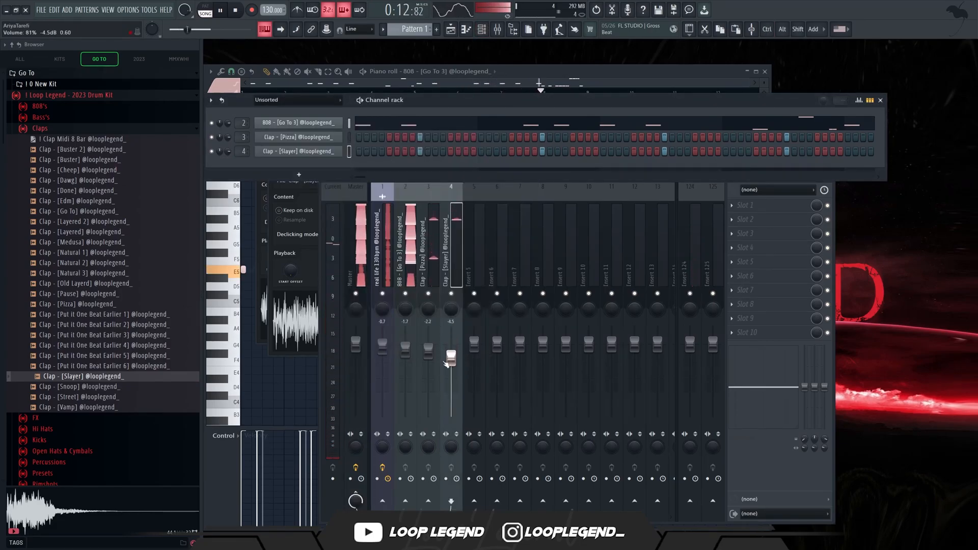
Preview more claps and snares, then load Snare - [Mean] in a new channel on mixer track 5 at -3.9 dB.
{"action": "left_click", "coordinate": [109, 387]}
{"action": "left_click", "coordinate": [93, 397]}
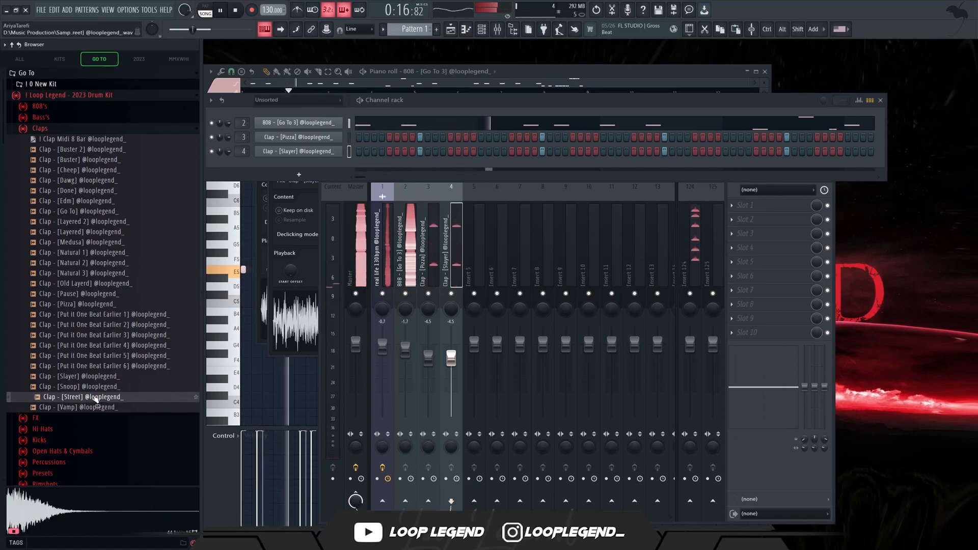
{"action": "scroll", "coordinate": [71, 388], "scroll_direction": "down", "scroll_amount": 5}
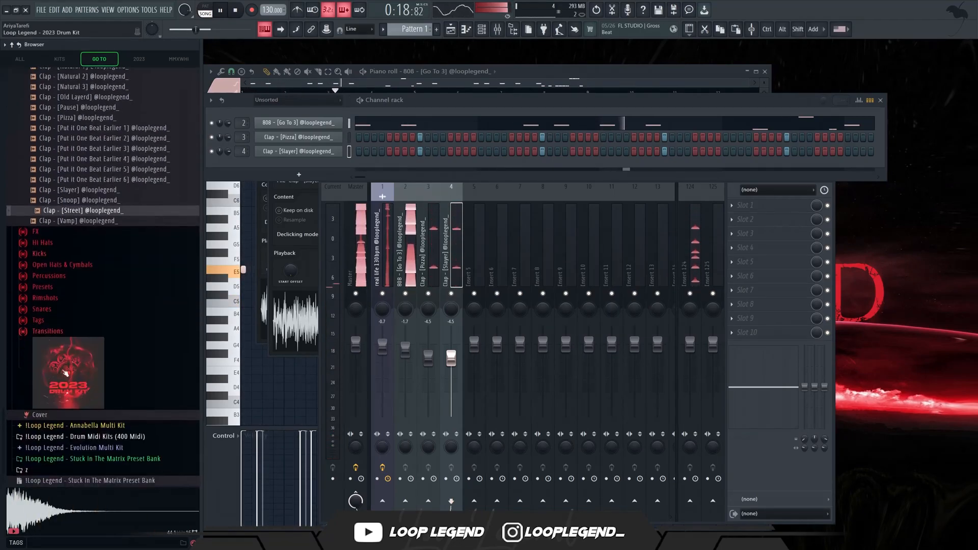
{"action": "left_click", "coordinate": [42, 310]}
{"action": "left_click", "coordinate": [83, 342]}
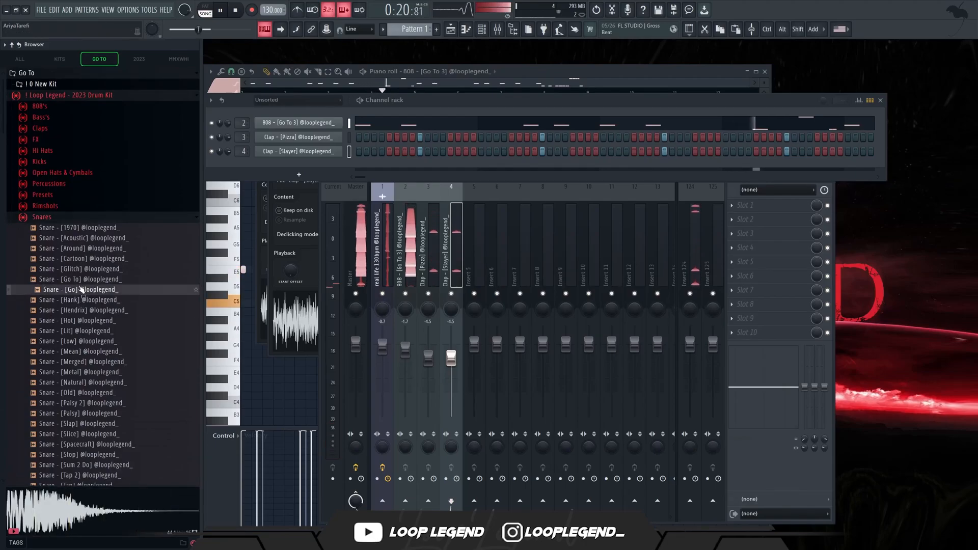
{"action": "left_click", "coordinate": [77, 309]}
{"action": "left_click", "coordinate": [86, 352]}
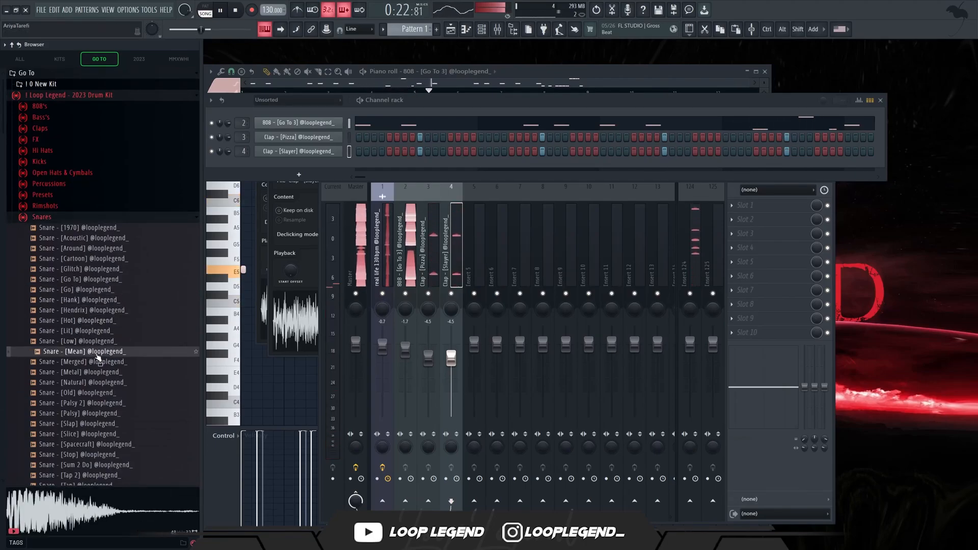
{"action": "double_click", "coordinate": [97, 356]}
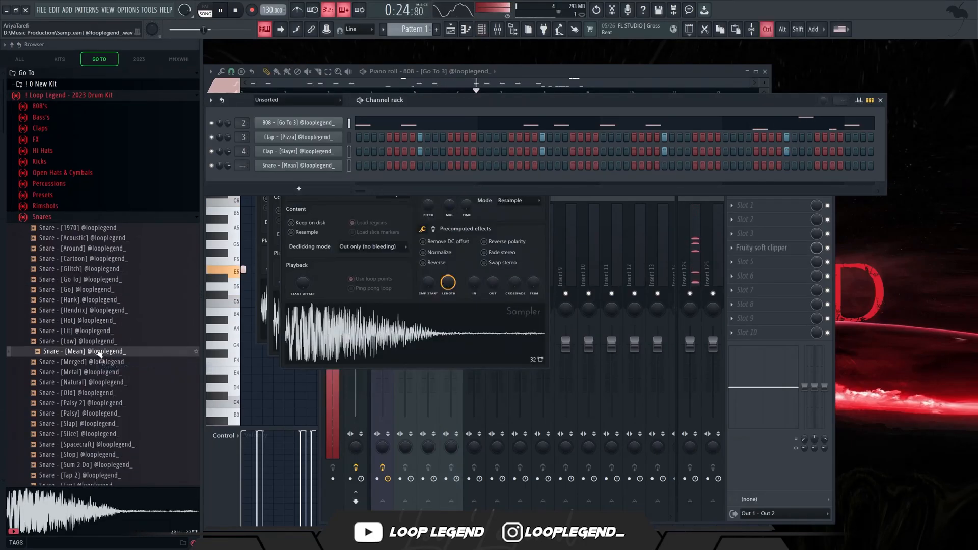
{"action": "key", "text": "ctrl+l"}
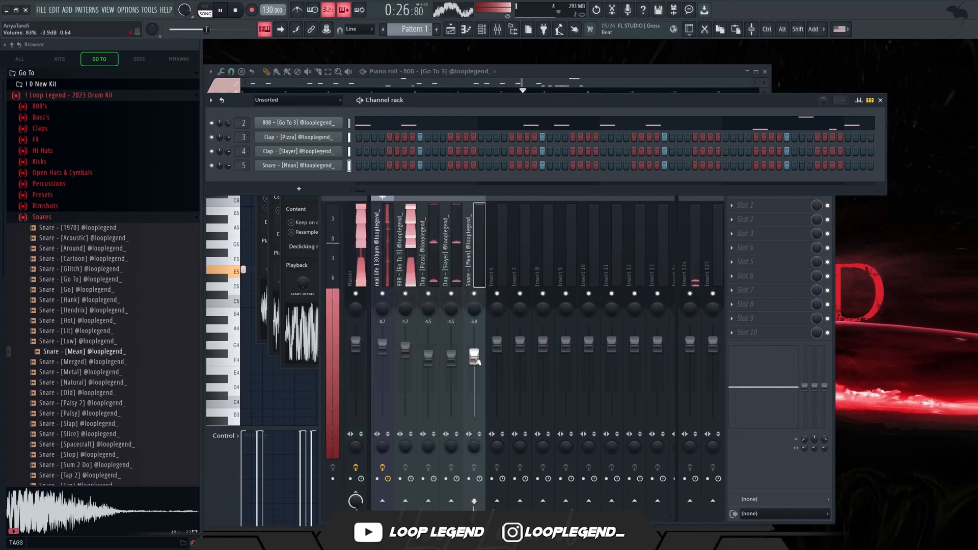
Set the hi-hat piano roll snap to 1/3 step and build a three-note C5 roll at step 13 of bar 2.
{"action": "key", "text": "F7"}
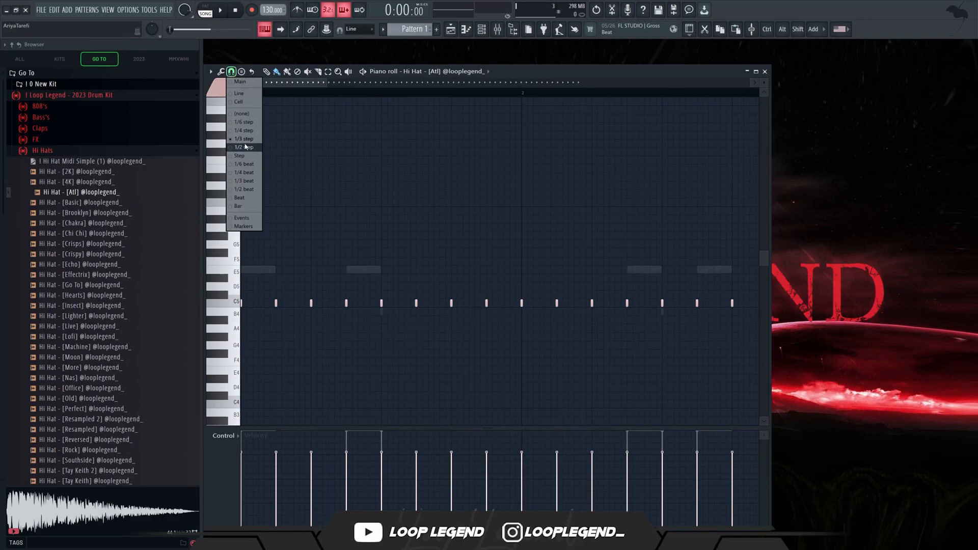
{"action": "left_click", "coordinate": [242, 142]}
{"action": "scroll", "coordinate": [415, 317], "scroll_direction": "up", "scroll_amount": 3}
{"action": "scroll", "coordinate": [463, 312], "scroll_direction": "down", "scroll_amount": 5}
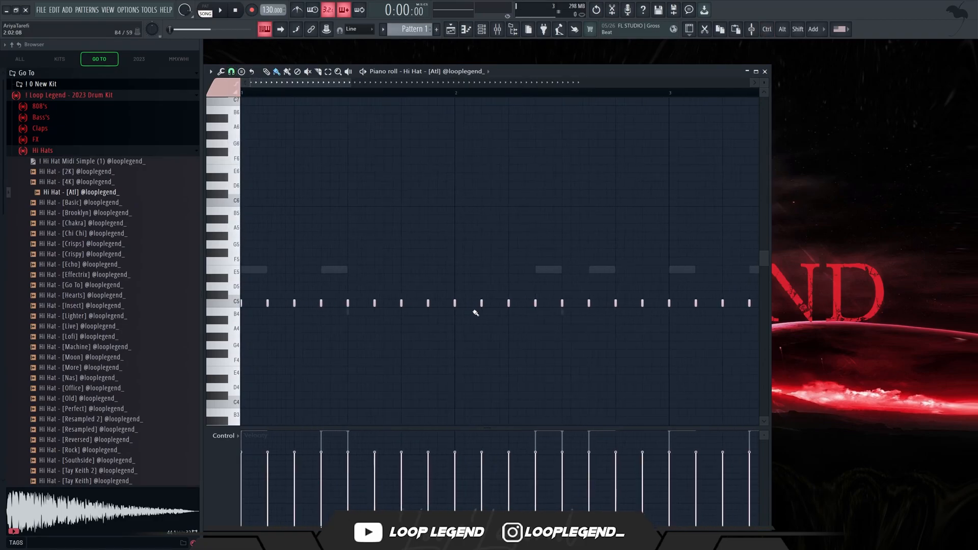
{"action": "scroll", "coordinate": [484, 307], "scroll_direction": "up", "scroll_amount": 1}
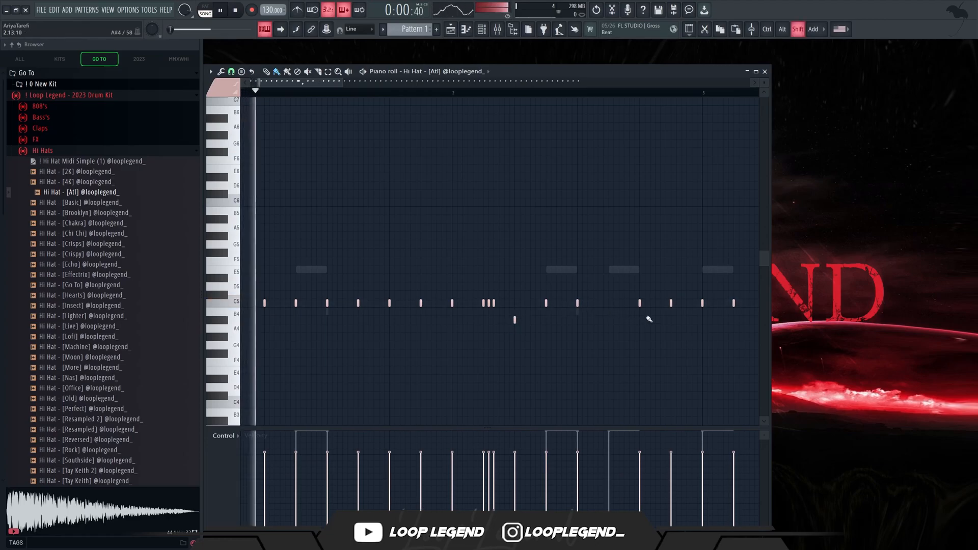
{"action": "left_click_drag", "start_coordinate": [655, 304], "coordinate": [648, 304]}
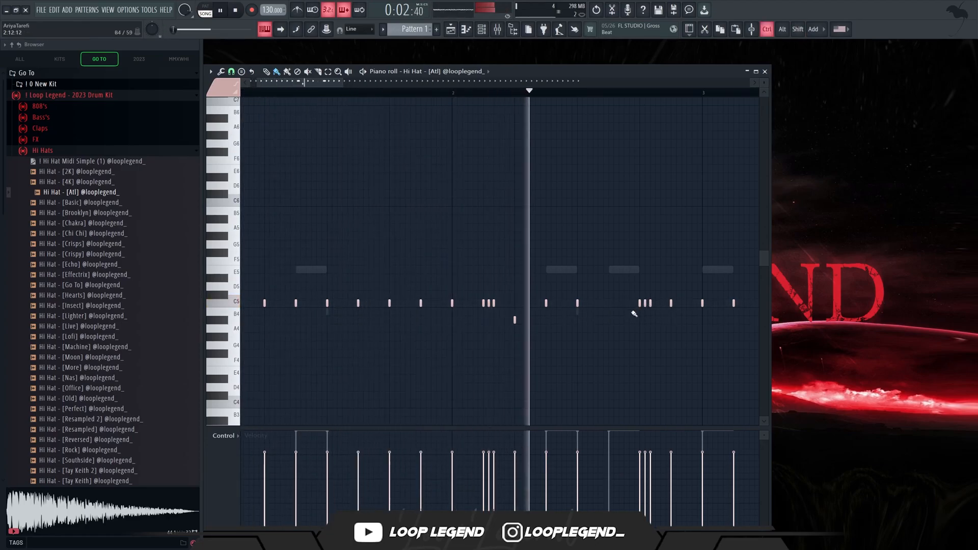
Add a C5 hi-hat roll at step 13 of bar 3 and place a hat at A4 in bar 4.
{"action": "scroll", "coordinate": [598, 346], "scroll_direction": "down", "scroll_amount": 4}
{"action": "scroll", "coordinate": [605, 334], "scroll_direction": "up", "scroll_amount": 4}
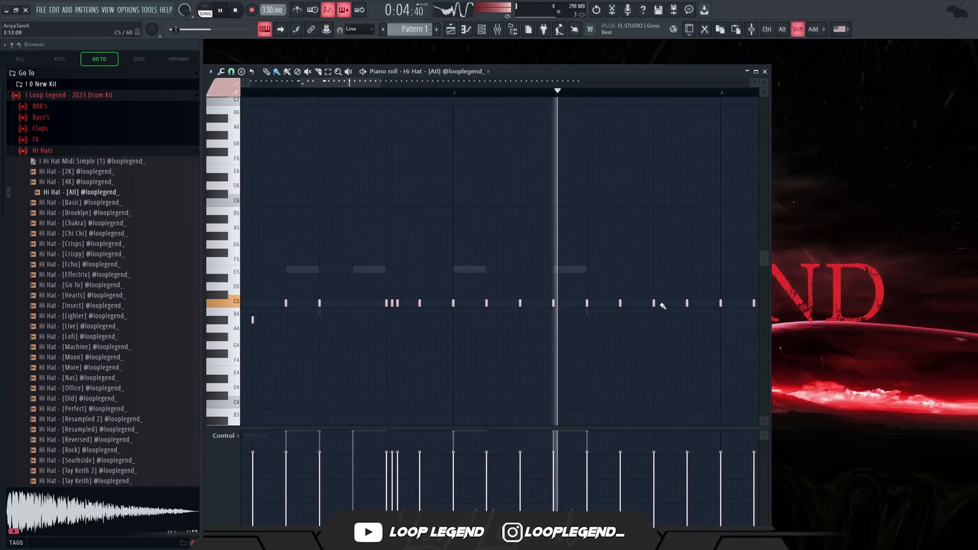
{"action": "left_click_drag", "start_coordinate": [663, 305], "coordinate": [682, 304]}
{"action": "scroll", "coordinate": [645, 339], "scroll_direction": "down", "scroll_amount": 3}
{"action": "left_click", "coordinate": [691, 328]}
{"action": "scroll", "coordinate": [690, 328], "scroll_direction": "up", "scroll_amount": 3}
{"action": "left_click", "coordinate": [701, 328]}
{"action": "scroll", "coordinate": [706, 327], "scroll_direction": "down", "scroll_amount": 1}
{"action": "scroll", "coordinate": [710, 321], "scroll_direction": "down", "scroll_amount": 4}
Set the snap to 1/4 step, build a three-note C5 hi-hat roll in bar 8 and lower the following two hats to A#4 and A4.
{"action": "left_click", "coordinate": [234, 74]}
{"action": "left_click", "coordinate": [240, 139]}
{"action": "scroll", "coordinate": [571, 285], "scroll_direction": "right", "scroll_amount": 3}
{"action": "scroll", "coordinate": [585, 292], "scroll_direction": "up", "scroll_amount": 4}
{"action": "scroll", "coordinate": [592, 283], "scroll_direction": "down", "scroll_amount": 1}
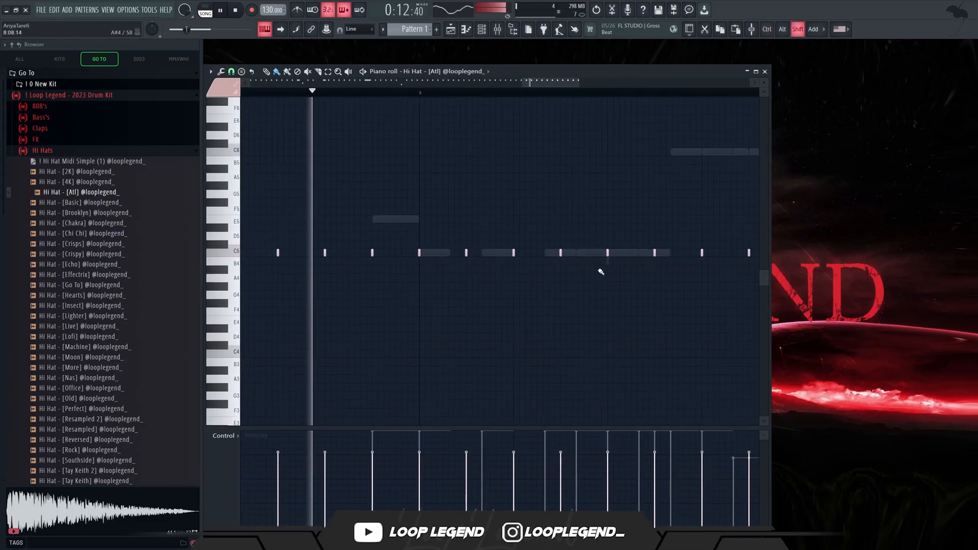
{"action": "left_click", "coordinate": [614, 253]}
{"action": "left_click", "coordinate": [620, 253]}
{"action": "left_click_drag", "start_coordinate": [655, 254], "coordinate": [656, 269]}
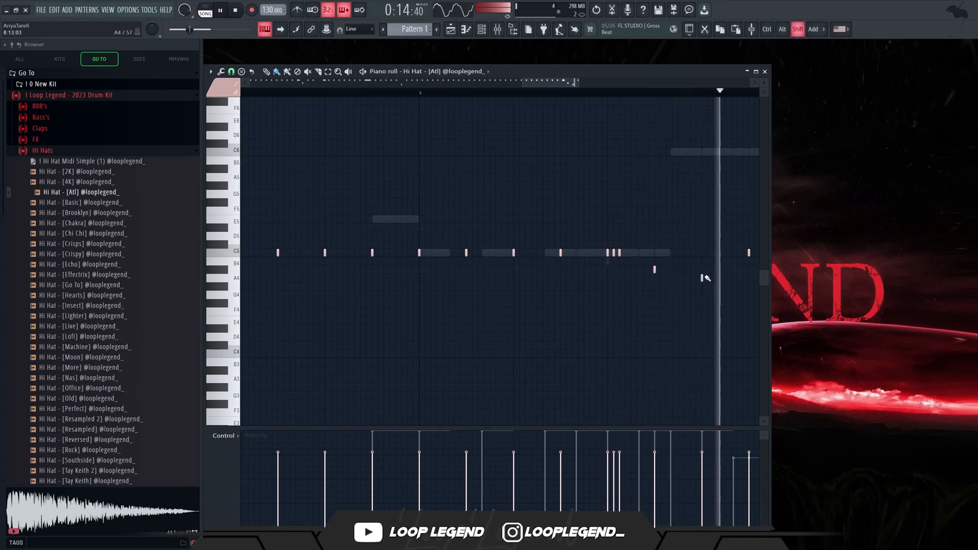
Build a five-note C5 hi-hat roll in bar 6, lower the hat after it to G#4 and raise one in bar 7 to F5.
{"action": "scroll", "coordinate": [495, 200], "scroll_direction": "down", "scroll_amount": 6}
{"action": "scroll", "coordinate": [248, 246], "scroll_direction": "up", "scroll_amount": 4}
{"action": "scroll", "coordinate": [250, 247], "scroll_direction": "up", "scroll_amount": 3}
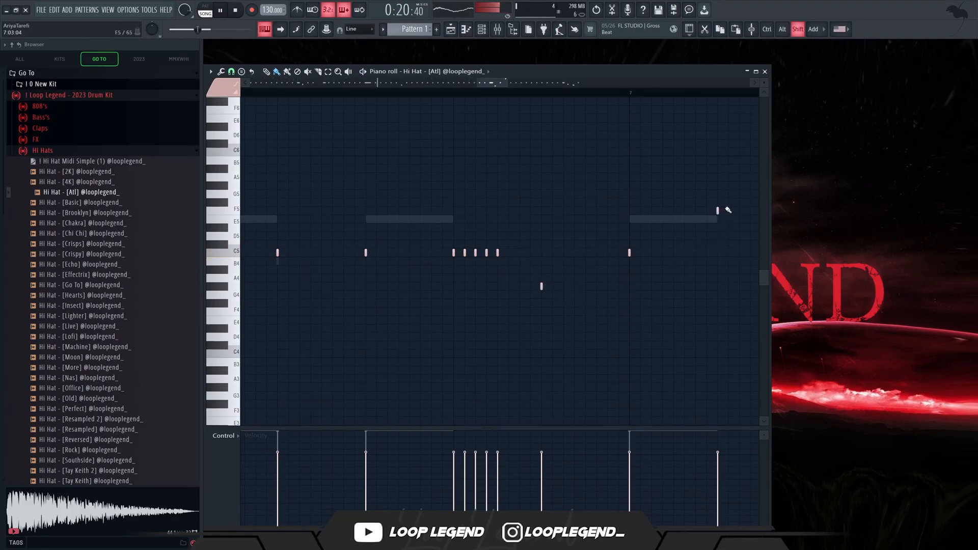
{"action": "scroll", "coordinate": [617, 278], "scroll_direction": "down", "scroll_amount": 8}
{"action": "scroll", "coordinate": [464, 286], "scroll_direction": "up", "scroll_amount": 3}
Set the snap to 1/2 step and fill in extra C5 hats at the end of bar 7.
{"action": "left_click", "coordinate": [231, 71]}
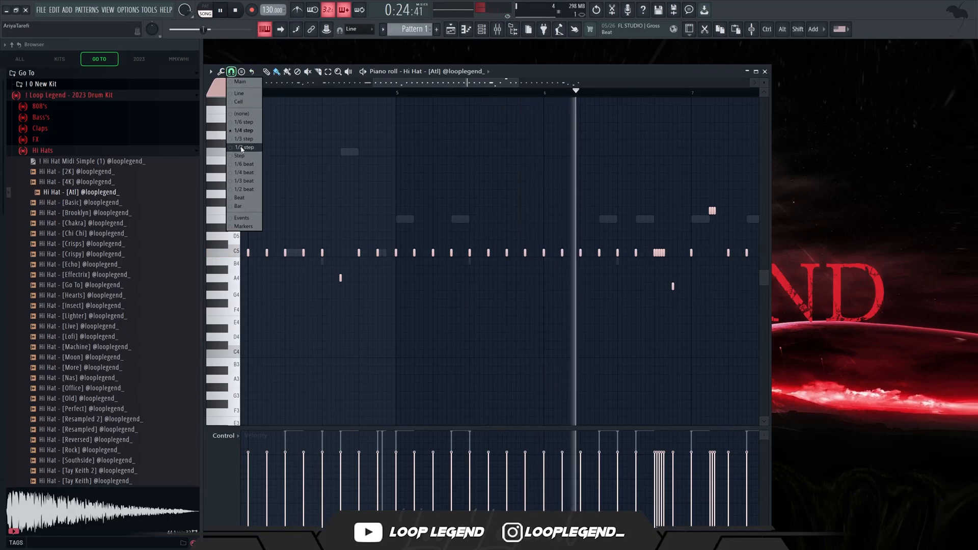
{"action": "left_click", "coordinate": [242, 148]}
{"action": "scroll", "coordinate": [614, 314], "scroll_direction": "down", "scroll_amount": 3}
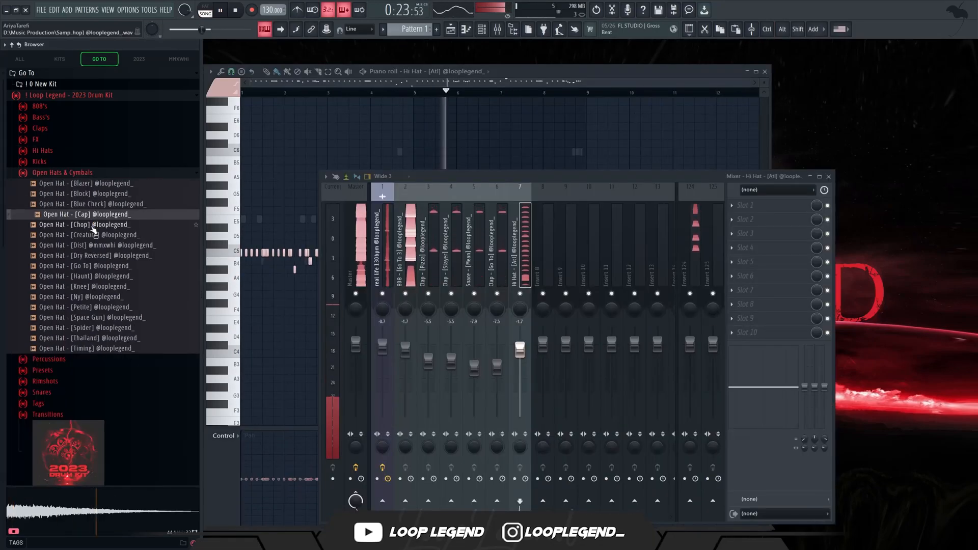
Audition the open hats and load Open Hat - [Cap] and Open Hat - [Blazer] in new channels.
{"action": "left_click", "coordinate": [92, 228]}
{"action": "left_click", "coordinate": [93, 215]}
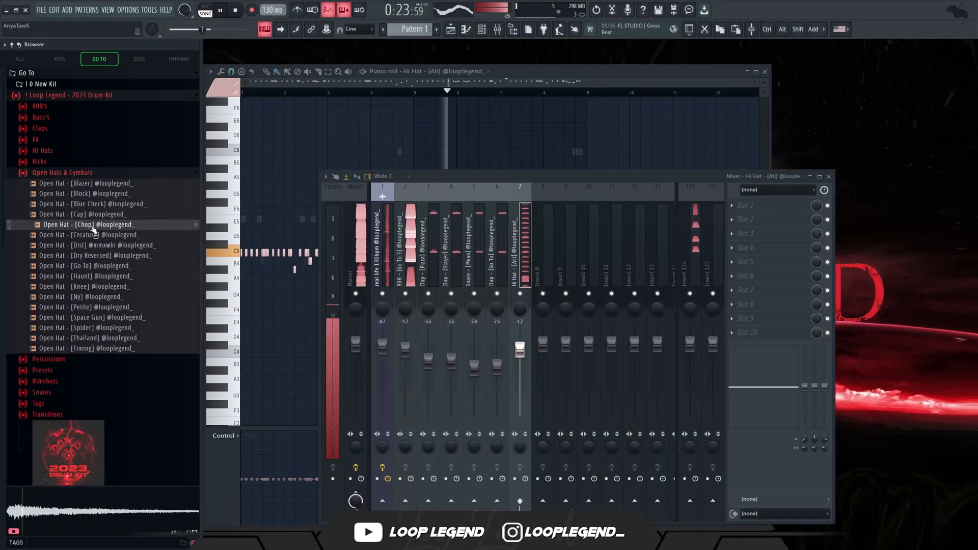
{"action": "right_click", "coordinate": [93, 215]}
{"action": "left_click", "coordinate": [109, 230]}
{"action": "left_click", "coordinate": [90, 185]}
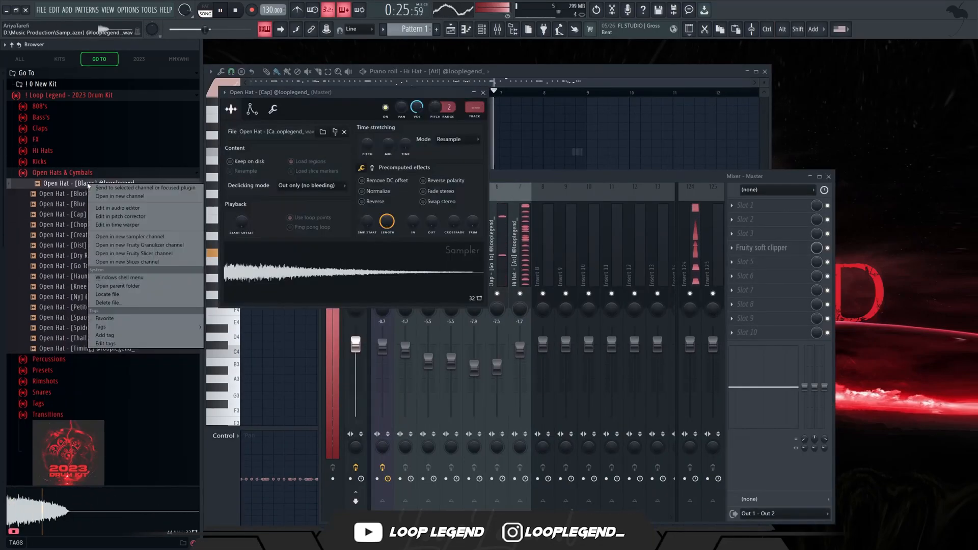
{"action": "right_click", "coordinate": [90, 187]}
{"action": "left_click", "coordinate": [106, 202]}
Lower the two Open Hat - [Blazer] notes in bar 4 to A4 and mark bars 5 to 8 as the time selection.
{"action": "key", "text": "F6"}
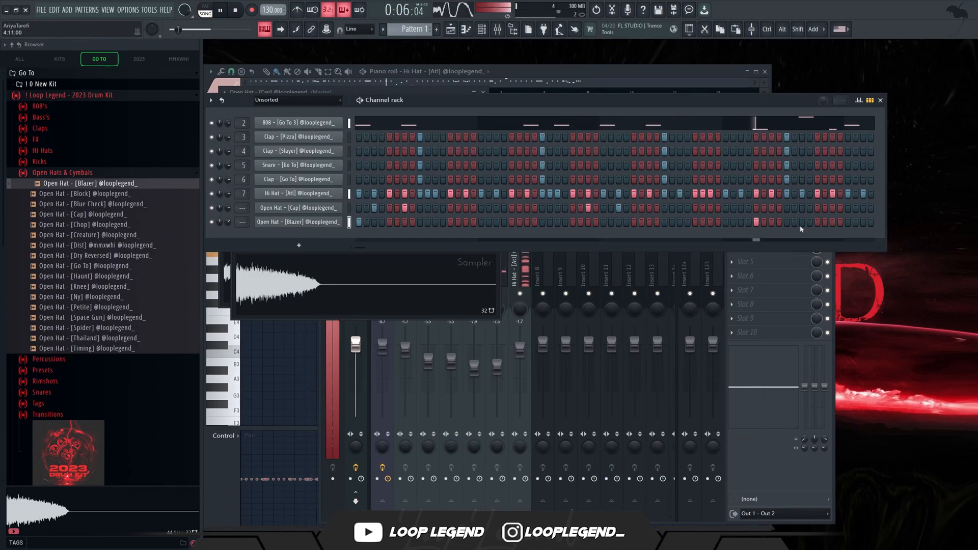
{"action": "key", "text": "F7"}
{"action": "left_click_drag", "start_coordinate": [415, 225], "coordinate": [357, 286]}
{"action": "key", "text": "shift+Down"}
{"action": "key", "text": "shift+Down"}
{"action": "key", "text": "shift+Down"}
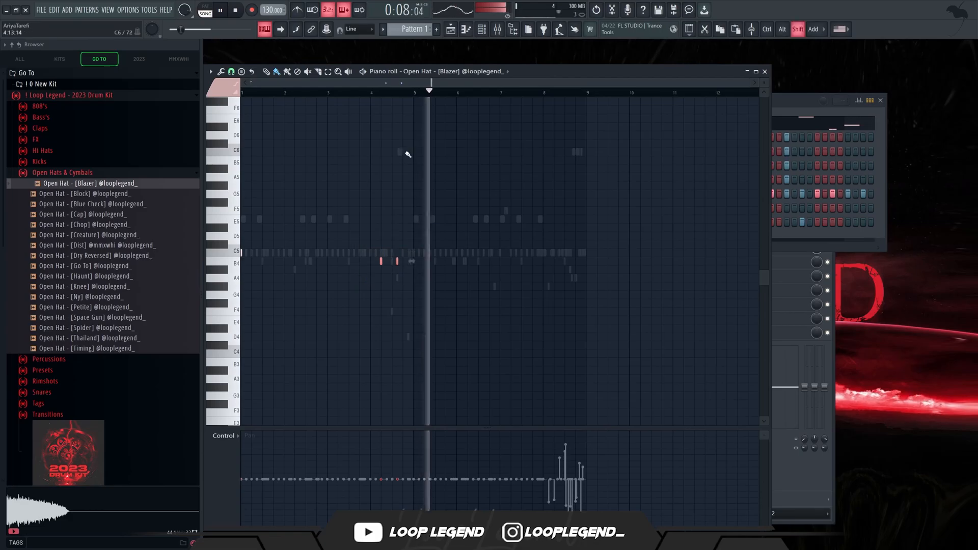
{"action": "left_click_drag", "start_coordinate": [415, 95], "coordinate": [585, 93]}
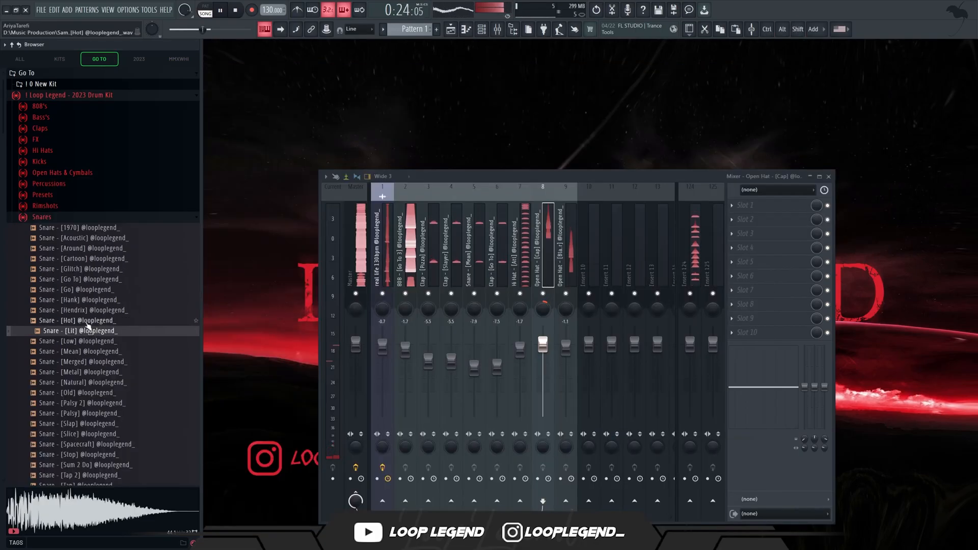
Preview Snare - [Hot] and load it in a new channel.
{"action": "left_click", "coordinate": [85, 322]}
{"action": "right_click", "coordinate": [85, 322]}
{"action": "left_click", "coordinate": [115, 335]}
{"action": "key", "text": "Escape"}
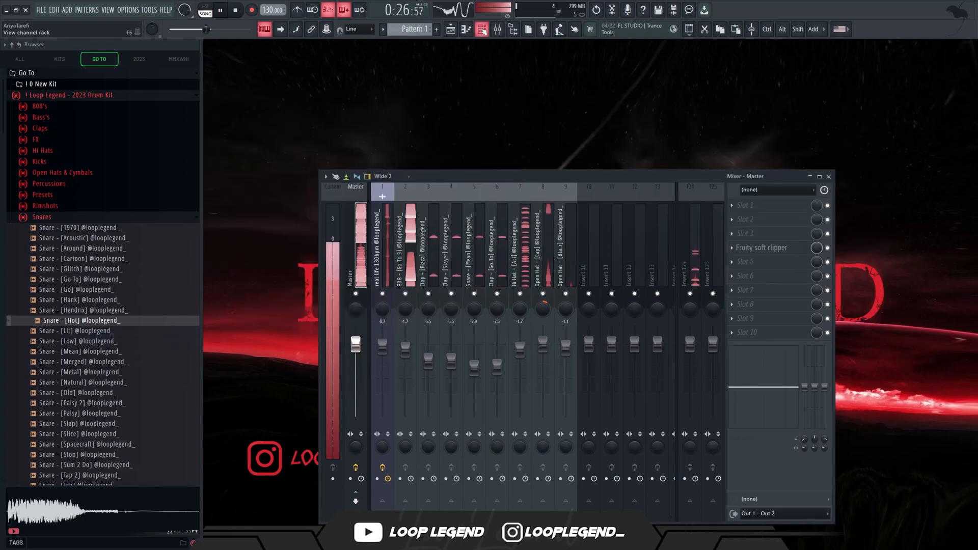
{"action": "key", "text": "Escape"}
Program Snare - [Hot] hits in the channel rack at step 15 of bars 1 and 2 and late in bar 4.
{"action": "left_click", "coordinate": [481, 29]}
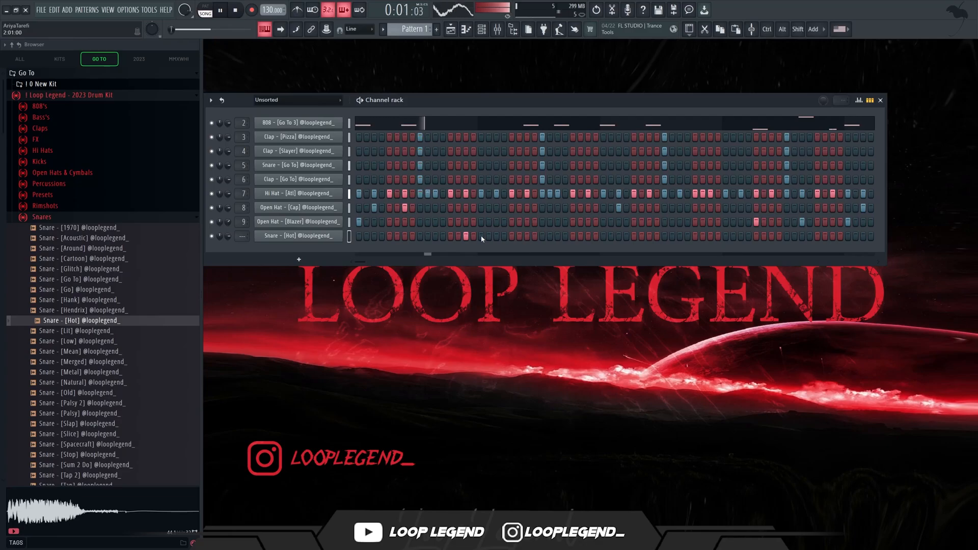
{"action": "left_click", "coordinate": [589, 237]}
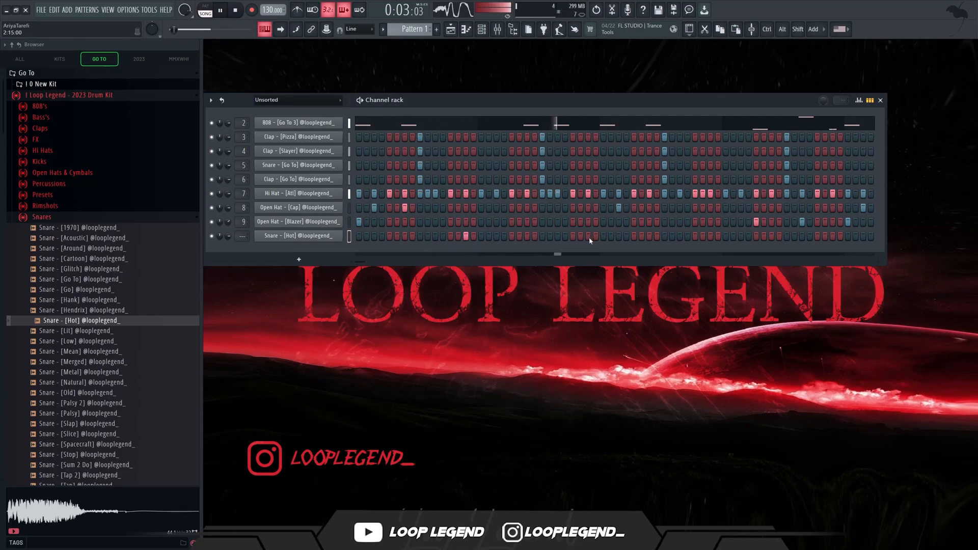
{"action": "left_click", "coordinate": [773, 238]}
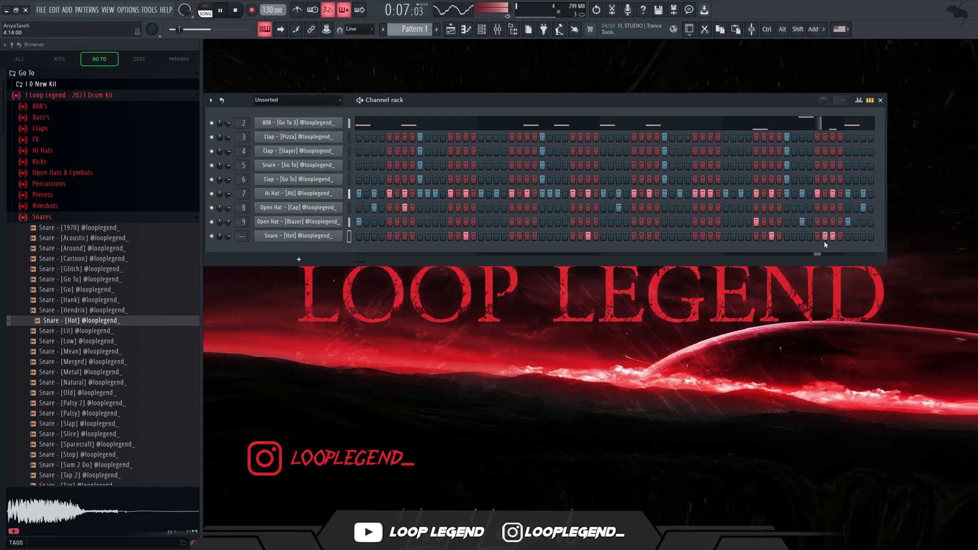
Duplicate the Snare - [Hot] notes into bars 5 to 8 and lower the hits three semitones to A4.
{"action": "key", "text": "F7"}
{"action": "key", "text": "ctrl+b"}
{"action": "scroll", "coordinate": [606, 219], "scroll_direction": "down", "scroll_amount": 3}
{"action": "key", "text": "ctrl+d"}
{"action": "scroll", "coordinate": [719, 277], "scroll_direction": "down", "scroll_amount": 3}
{"action": "key", "text": "shift+Down"}
{"action": "key", "text": "shift+Down"}
{"action": "key", "text": "shift+Down"}
Copy the 808's bar 8 notes into the Snare - [Hot] piano roll.
{"action": "scroll", "coordinate": [683, 186], "scroll_direction": "up", "scroll_amount": 4}
{"action": "scroll", "coordinate": [685, 176], "scroll_direction": "up", "scroll_amount": 3}
{"action": "scroll", "coordinate": [480, 74], "scroll_direction": "up", "scroll_amount": 1}
{"action": "scroll", "coordinate": [652, 166], "scroll_direction": "up", "scroll_amount": 2}
{"action": "left_click_drag", "start_coordinate": [684, 142], "coordinate": [246, 441]}
{"action": "left_click", "coordinate": [467, 72]}
{"action": "left_click", "coordinate": [462, 167]}
Delete the original A4 snare notes under the pasted notes in bar 8.
{"action": "left_click_drag", "start_coordinate": [395, 304], "coordinate": [444, 352]}
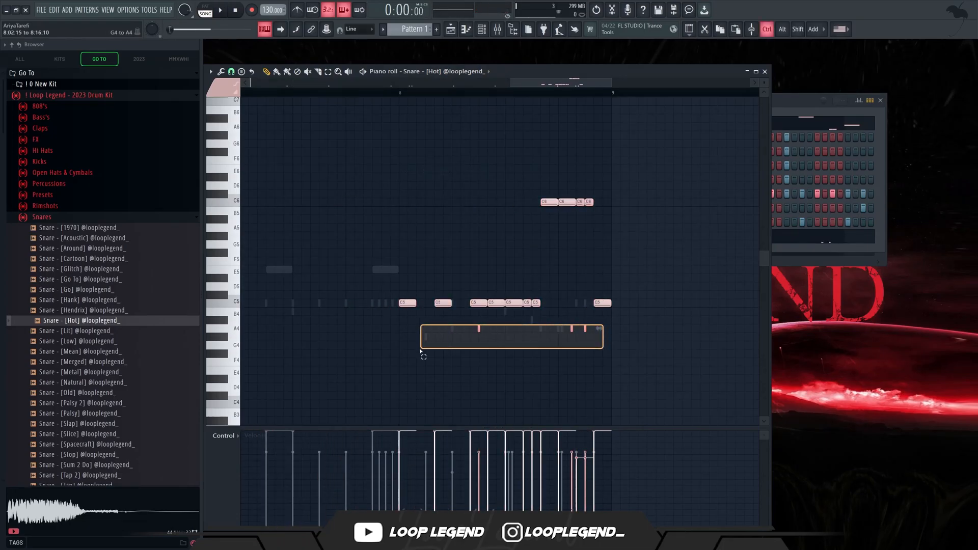
{"action": "key", "text": "Delete"}
{"action": "scroll", "coordinate": [438, 255], "scroll_direction": "down", "scroll_amount": 2}
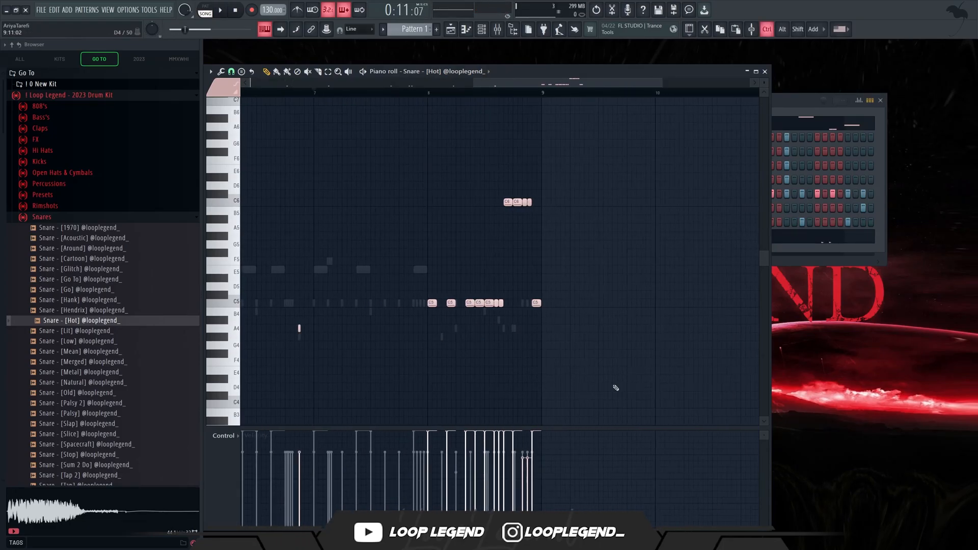
{"action": "scroll", "coordinate": [625, 380], "scroll_direction": "down", "scroll_amount": 2}
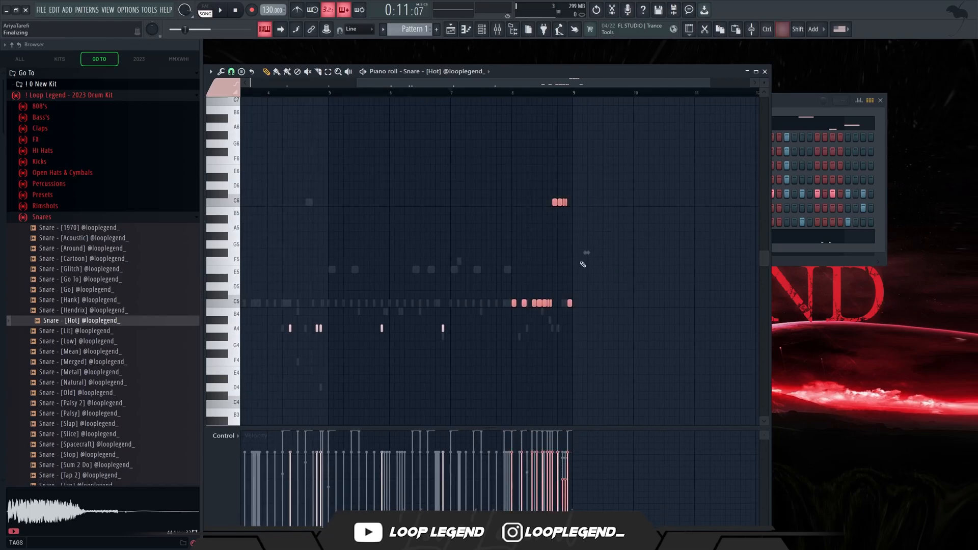
Lower the pasted Snare - [Hot] notes in bar 8 to G#4 and G#5 and randomize their panning at 80%.
{"action": "key", "text": "space"}
{"action": "scroll", "coordinate": [590, 252], "scroll_direction": "up", "scroll_amount": 3}
{"action": "key", "text": "shift+Down"}
{"action": "key", "text": "shift+Down"}
{"action": "key", "text": "shift+Down"}
{"action": "key", "text": "shift+Down"}
{"action": "scroll", "coordinate": [519, 296], "scroll_direction": "down", "scroll_amount": 2}
{"action": "scroll", "coordinate": [520, 295], "scroll_direction": "down", "scroll_amount": 1}
{"action": "key", "text": "alt+r"}
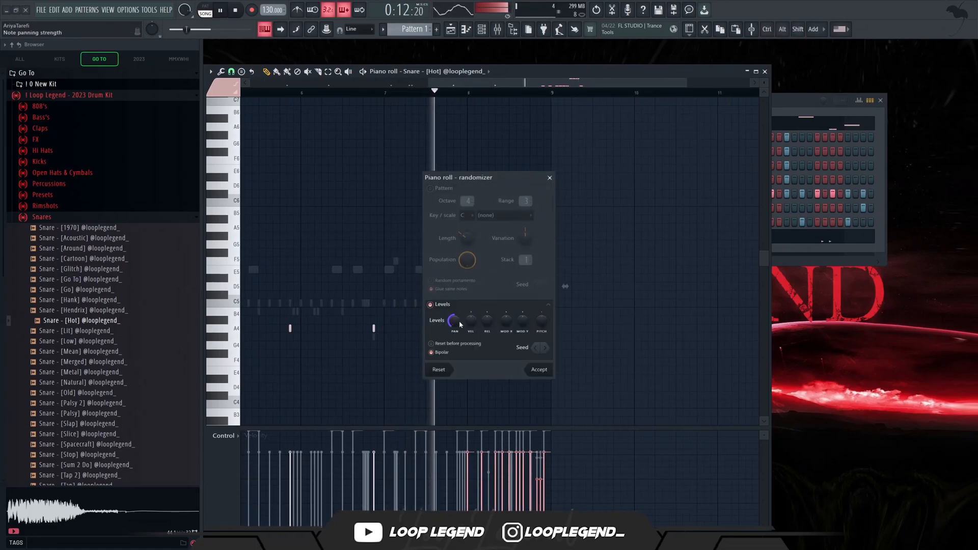
{"action": "left_click_drag", "start_coordinate": [460, 320], "coordinate": [460, 305]}
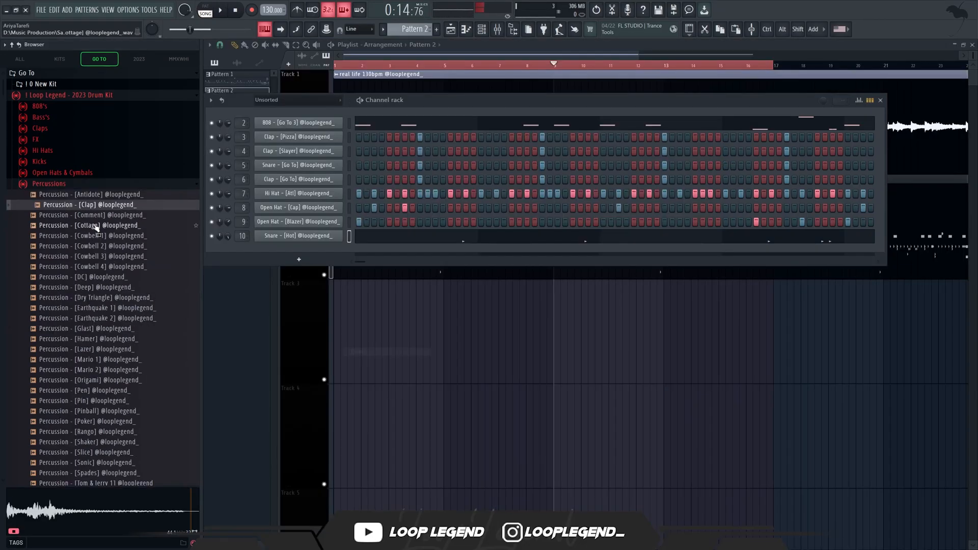
Audition the percussions and load Percussion - [Deep] in a new channel.
{"action": "left_click", "coordinate": [97, 226]}
{"action": "left_click", "coordinate": [98, 277]}
{"action": "left_click", "coordinate": [98, 288]}
{"action": "right_click", "coordinate": [98, 289]}
{"action": "left_click", "coordinate": [105, 294]}
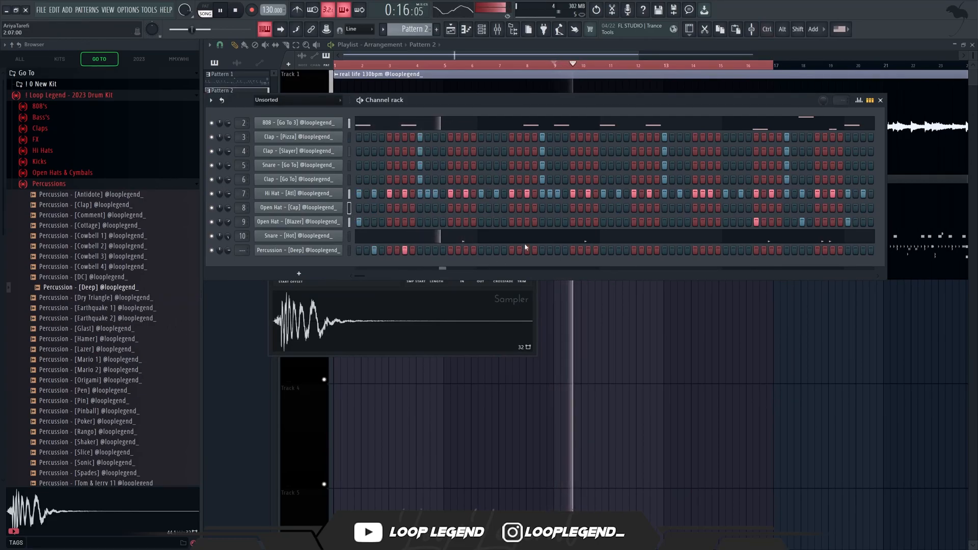
Lower the first two Percussion - [Deep] notes to A4 and the bar 2 note to F#4.
{"action": "key", "text": "F7"}
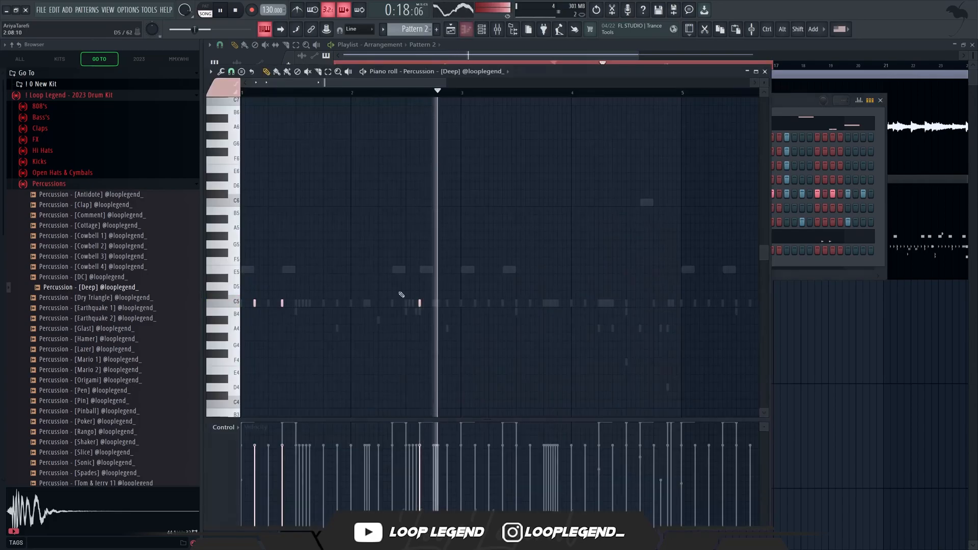
{"action": "left_click_drag", "start_coordinate": [467, 276], "coordinate": [378, 352]}
{"action": "key", "text": "shift+Down"}
{"action": "key", "text": "shift+Down"}
{"action": "key", "text": "shift+Down"}
{"action": "left_click", "coordinate": [525, 188], "text": "ctrl"}
{"action": "key", "text": "shift+Down"}
{"action": "key", "text": "shift+Down"}
{"action": "key", "text": "shift+Down"}
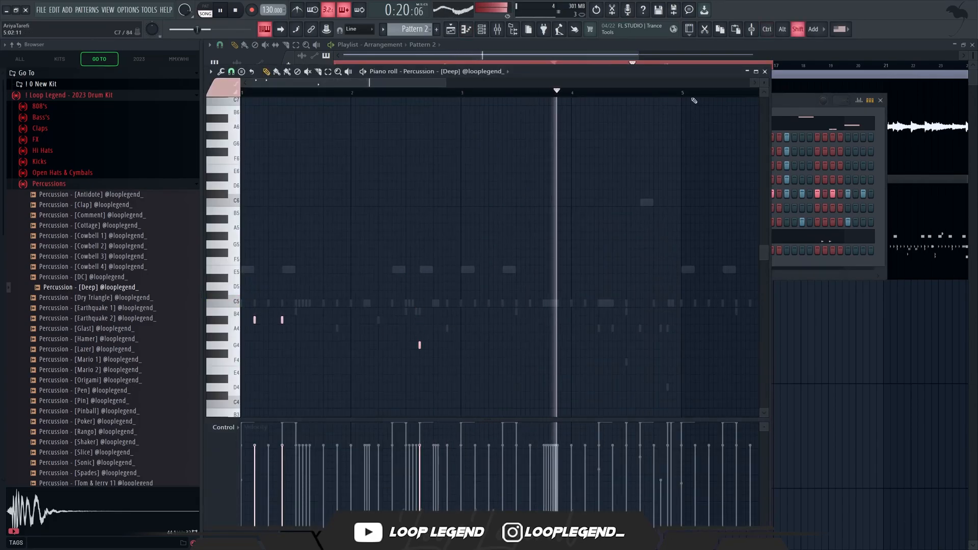
Duplicate the Percussion - [Deep] notes into bars 5 to 8.
{"action": "left_click_drag", "start_coordinate": [685, 94], "coordinate": [22, 130]}
{"action": "key", "text": "ctrl+b"}
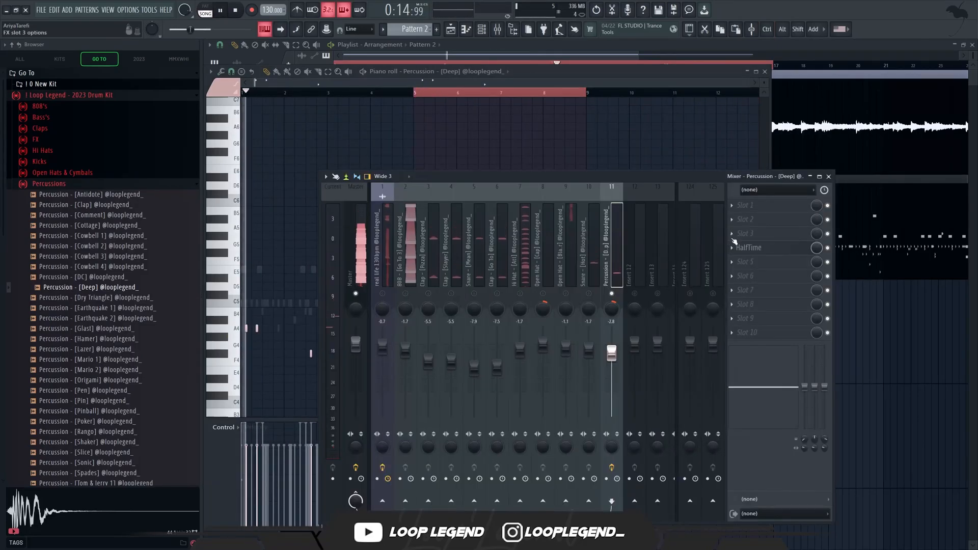
{"action": "left_click", "coordinate": [765, 248]}
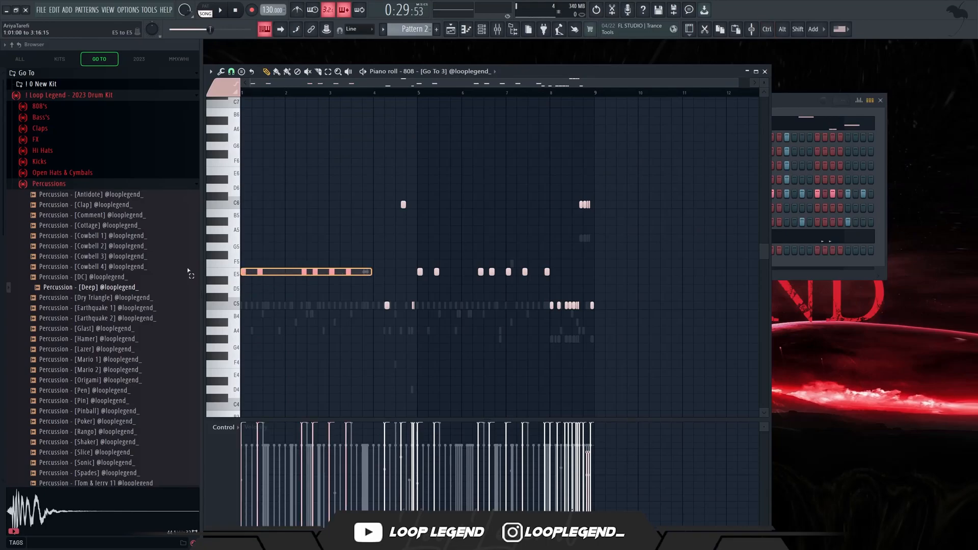
Lower the 808's notes in bars 1 to 3 to C5 and drop its C6 note in bar 4 by an octave.
{"action": "left_click_drag", "start_coordinate": [289, 229], "coordinate": [418, 191]}
{"action": "scroll", "coordinate": [322, 268], "scroll_direction": "up", "scroll_amount": 1}
{"action": "scroll", "coordinate": [378, 257], "scroll_direction": "down", "scroll_amount": 1}
{"action": "key", "text": "ctrl+Down"}
Raise the last two 808 notes of bar 4 to D5.
{"action": "left_click_drag", "start_coordinate": [451, 293], "coordinate": [394, 318]}
{"action": "key", "text": "shift+Up"}
{"action": "key", "text": "shift+Up"}
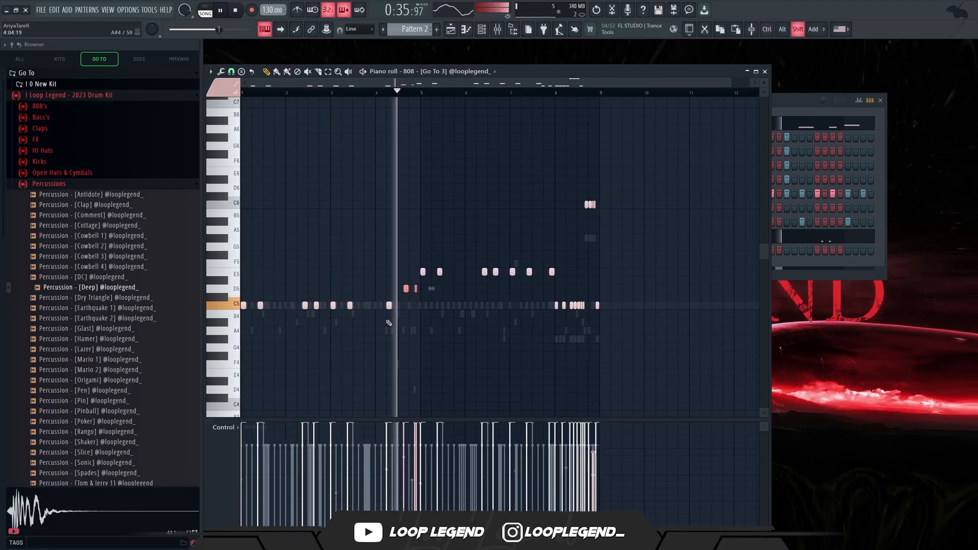
Raise the 808's C5 notes in bar 8 to E5.
{"action": "scroll", "coordinate": [486, 327], "scroll_direction": "up", "scroll_amount": 3}
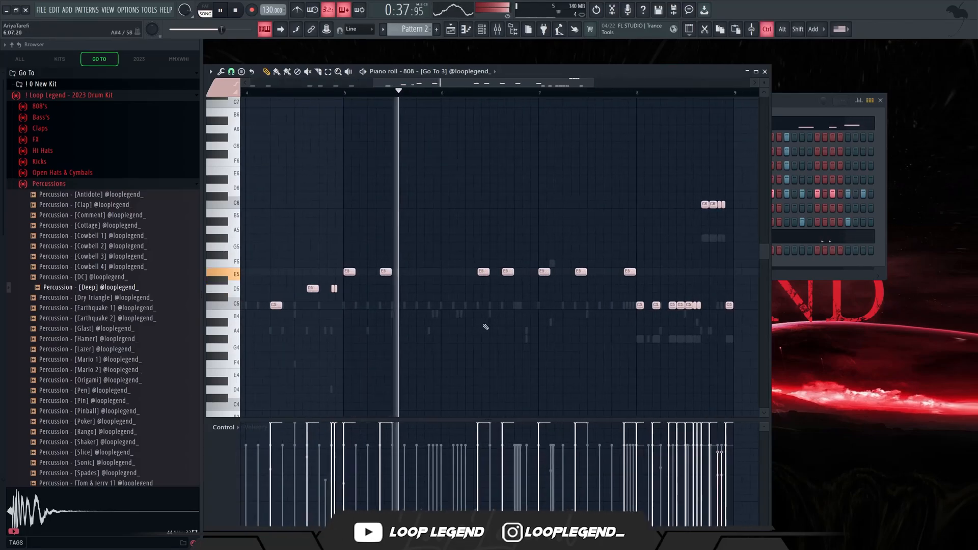
{"action": "scroll", "coordinate": [484, 328], "scroll_direction": "down", "scroll_amount": 3}
{"action": "scroll", "coordinate": [616, 323], "scroll_direction": "up", "scroll_amount": 3}
{"action": "left_click_drag", "start_coordinate": [679, 269], "coordinate": [537, 339]}
{"action": "key", "text": "shift+Up"}
{"action": "key", "text": "shift+Up"}
{"action": "key", "text": "shift+Up"}
{"action": "key", "text": "shift+Up"}
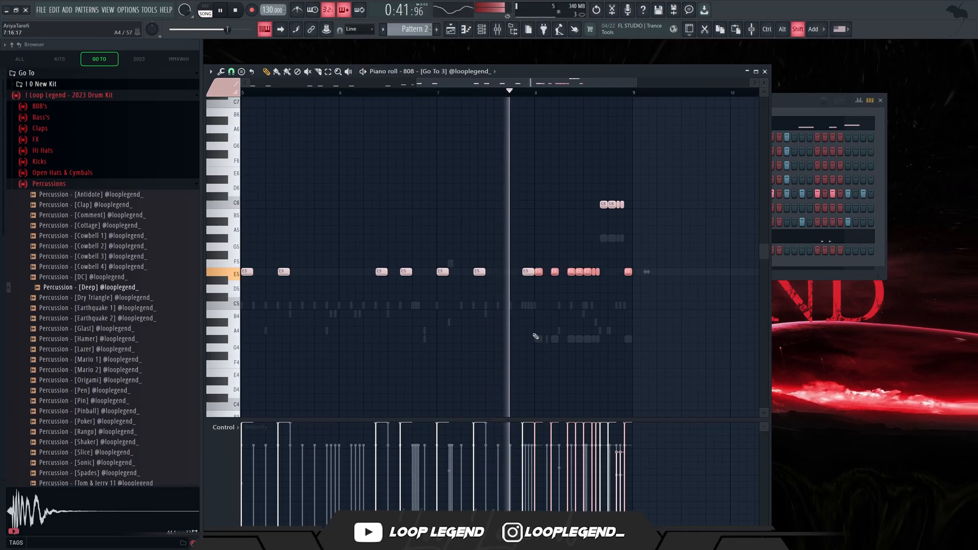
Lower the 808's C6 notes near the end of bar 8 to E5.
{"action": "left_click_drag", "start_coordinate": [656, 231], "coordinate": [570, 183]}
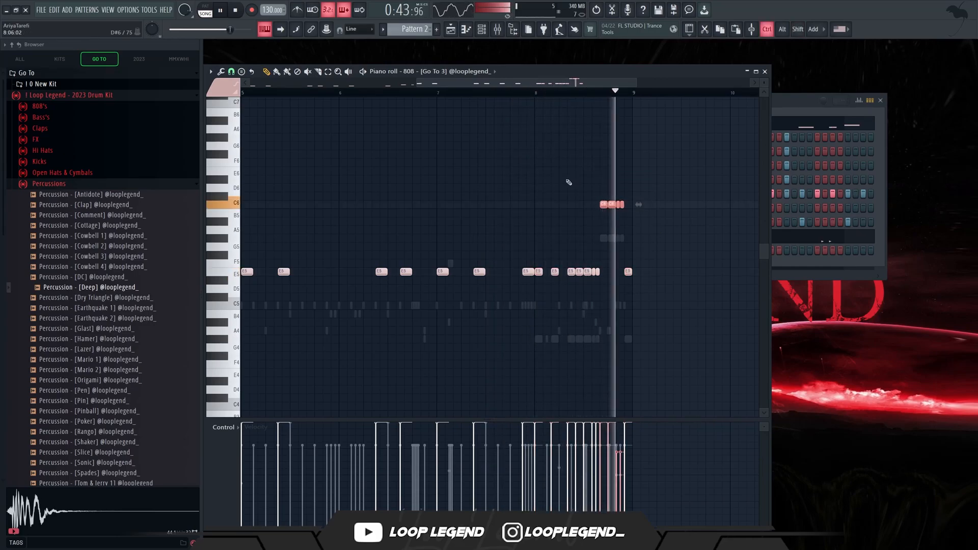
{"action": "scroll", "coordinate": [561, 186], "scroll_direction": "up", "scroll_amount": 2}
{"action": "key", "text": "shift+Down"}
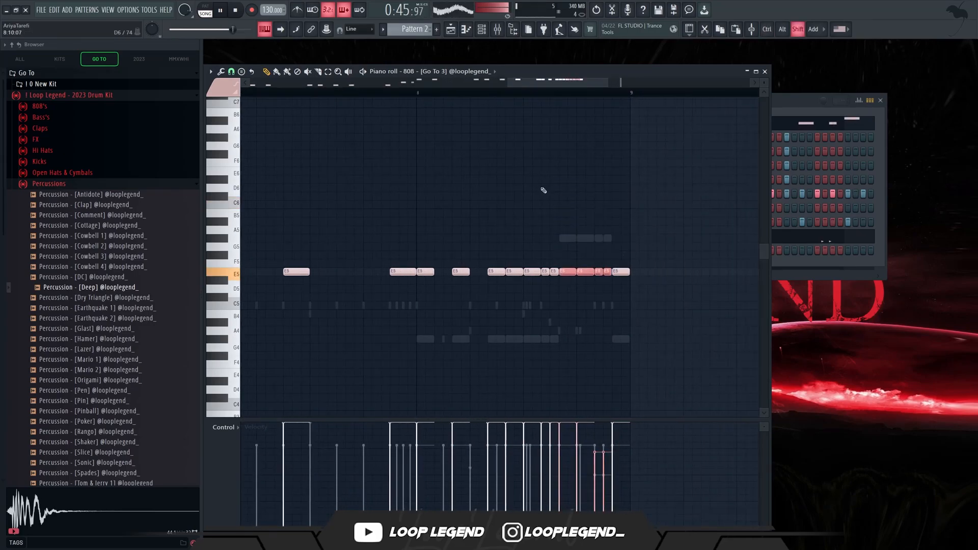
{"action": "key", "text": "space"}
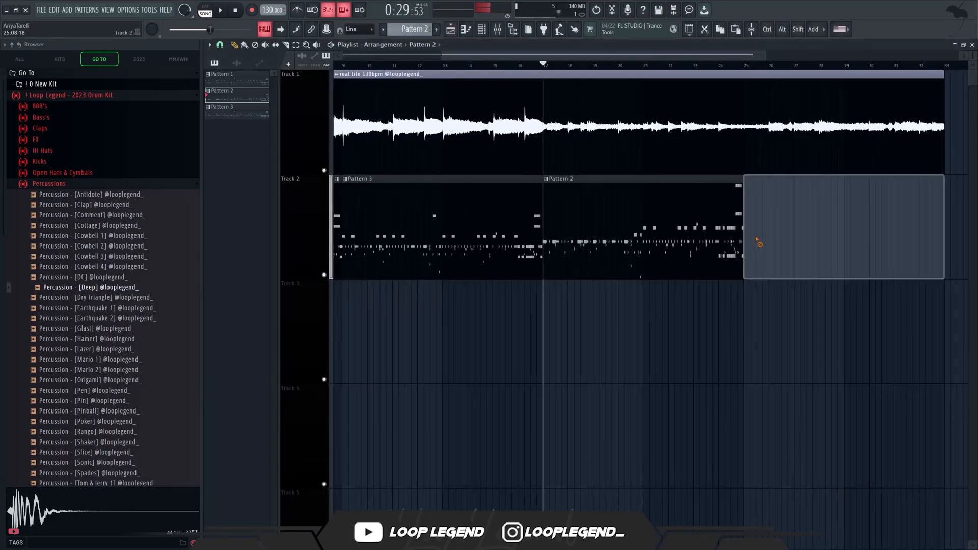
{"action": "left_click_drag", "start_coordinate": [759, 242], "coordinate": [957, 236]}
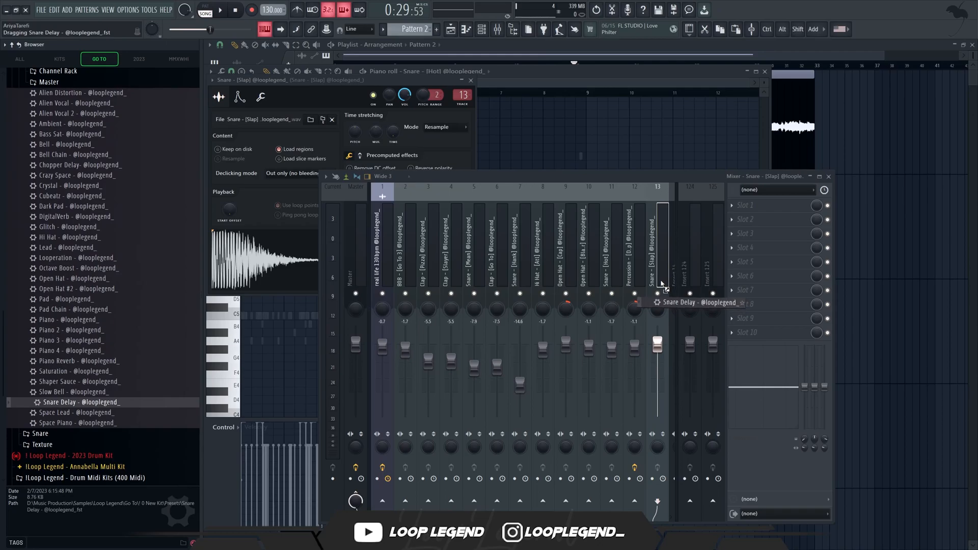
{"action": "left_click_drag", "start_coordinate": [661, 284], "coordinate": [661, 283]}
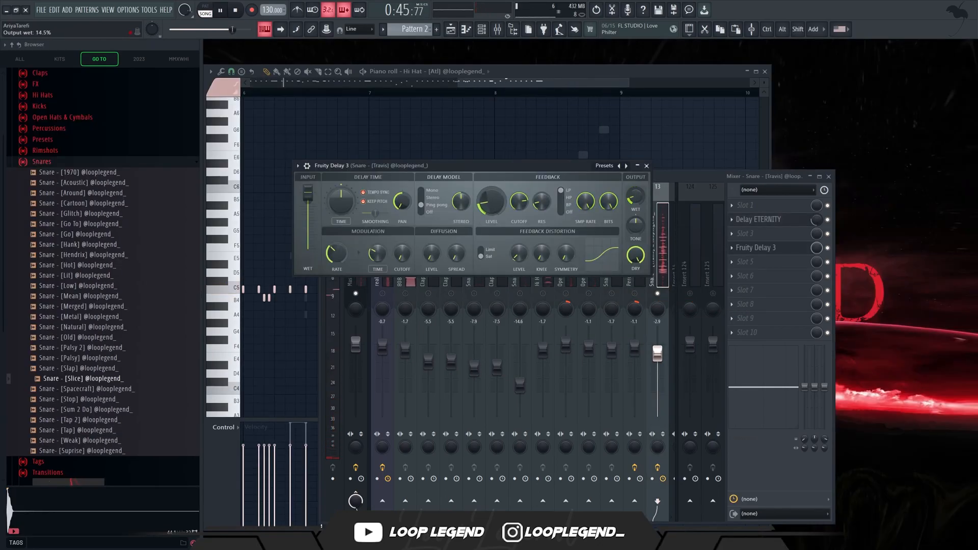
Unsolo the Snare [Travis] mixer track and close its Fruity Delay 3 and the mixer.
{"action": "left_click", "coordinate": [661, 294]}
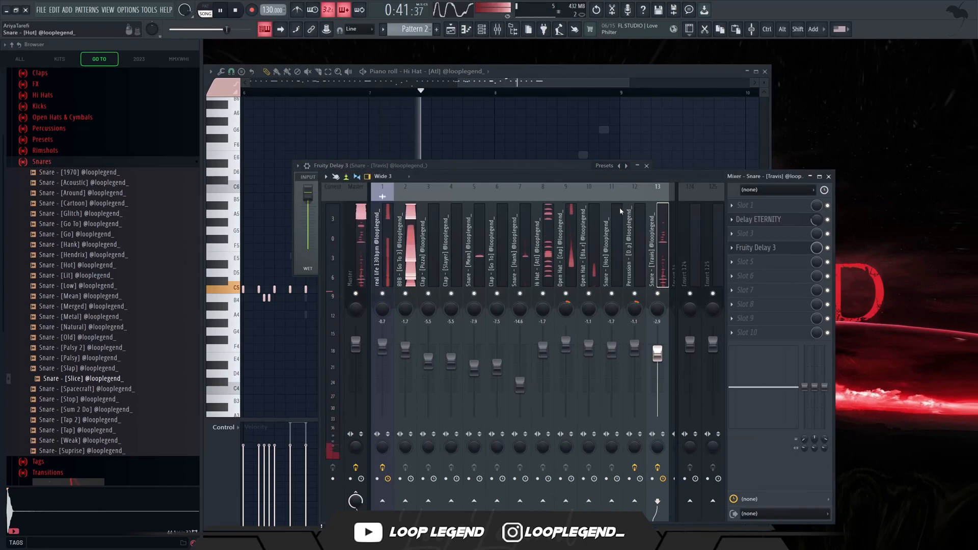
{"action": "key", "text": "Escape"}
{"action": "key", "text": "Escape"}
Add a point to the Delay 3 mix level automation that keeps the level at maximum until just before bar 33.
{"action": "left_click", "coordinate": [453, 31]}
{"action": "left_click", "coordinate": [453, 31]}
{"action": "scroll", "coordinate": [548, 222], "scroll_direction": "down", "scroll_amount": 3}
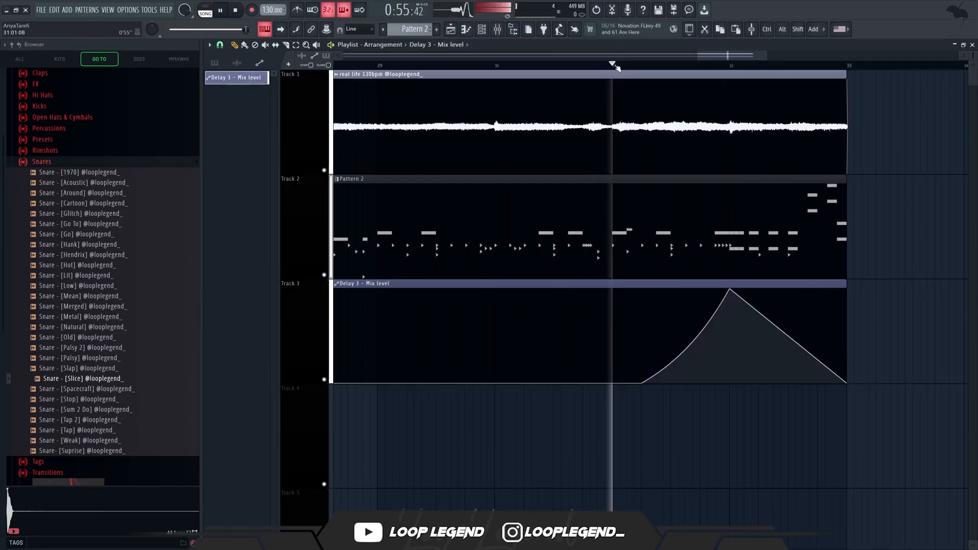
{"action": "right_click", "coordinate": [788, 363]}
{"action": "left_click_drag", "start_coordinate": [788, 363], "coordinate": [836, 286]}
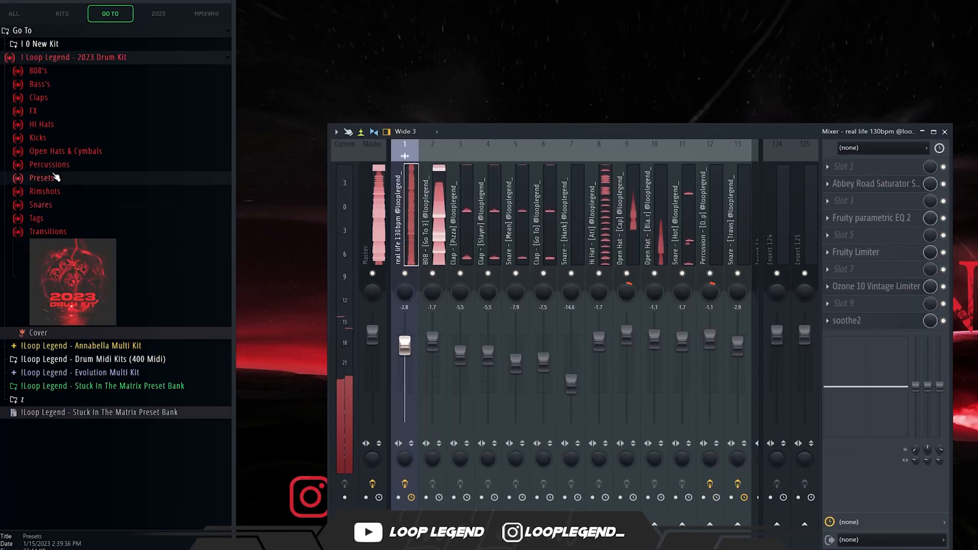
Load the kit's Master 2023 (1) preset onto the Master track, then replace it with Master 2023 (2).
{"action": "left_click", "coordinate": [42, 178]}
{"action": "left_click_drag", "start_coordinate": [87, 190], "coordinate": [371, 218]}
{"action": "left_click_drag", "start_coordinate": [108, 205], "coordinate": [372, 224]}
{"action": "left_click", "coordinate": [409, 237]}
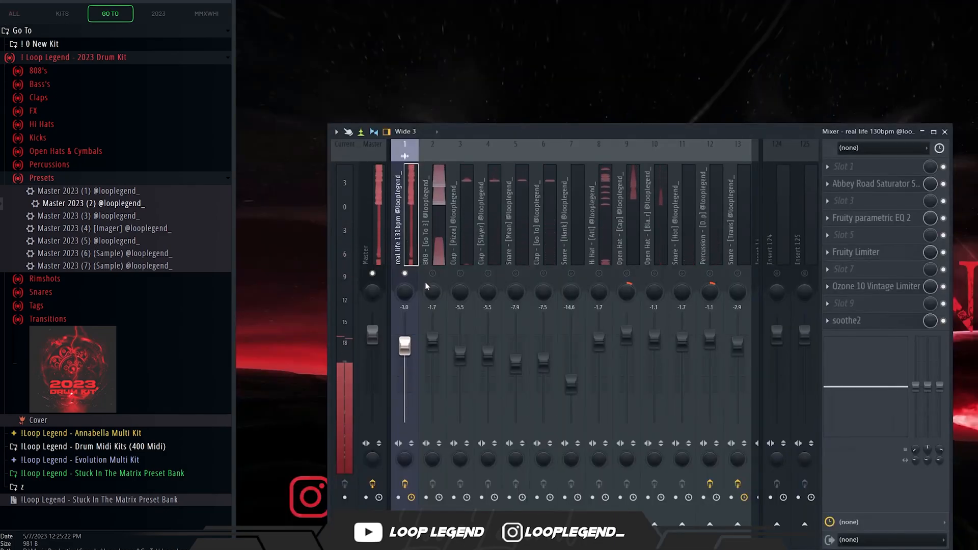
Move the empty Insert 14 to mixer position 7, after the claps, and rename it cb.
{"action": "left_click", "coordinate": [437, 220]}
{"action": "left_click", "coordinate": [755, 253]}
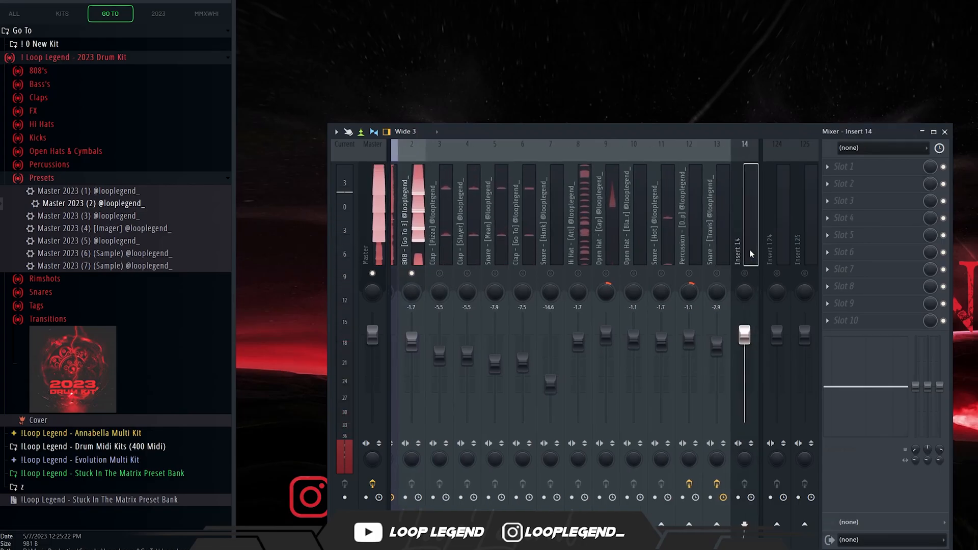
{"action": "key", "text": "alt+Left"}
{"action": "key", "text": "alt+Left"}
{"action": "key", "text": "alt+Left"}
{"action": "key", "text": "alt+Left"}
{"action": "key", "text": "alt+Left"}
{"action": "key", "text": "alt+Left"}
{"action": "key", "text": "alt+Left"}
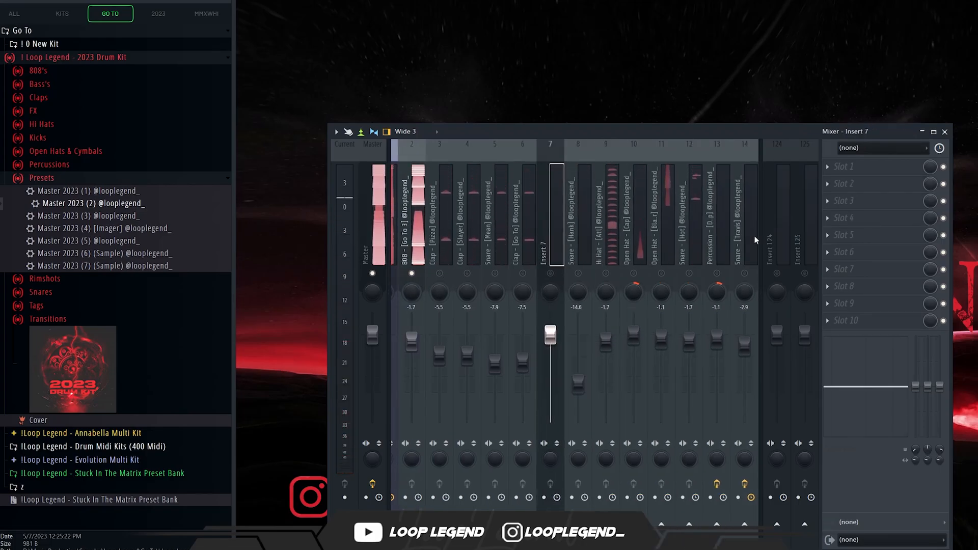
{"action": "key", "text": "F2"}
{"action": "type", "text": "cb"}
{"action": "key", "text": "Return"}
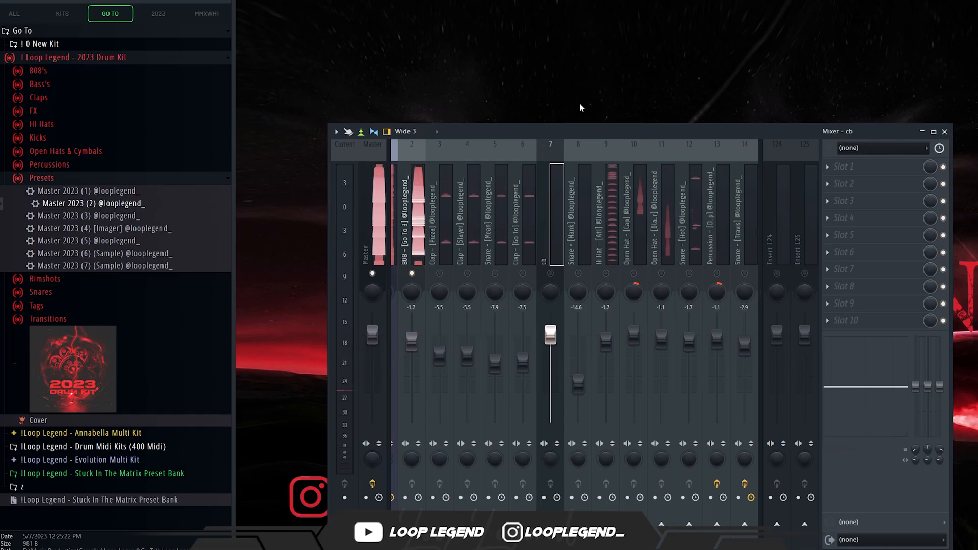
Unmute the clap and snare tracks 3 to 6 and the cb track, and lower cb's volume to about -3.9 dB.
{"action": "left_click_drag", "start_coordinate": [445, 231], "coordinate": [522, 239]}
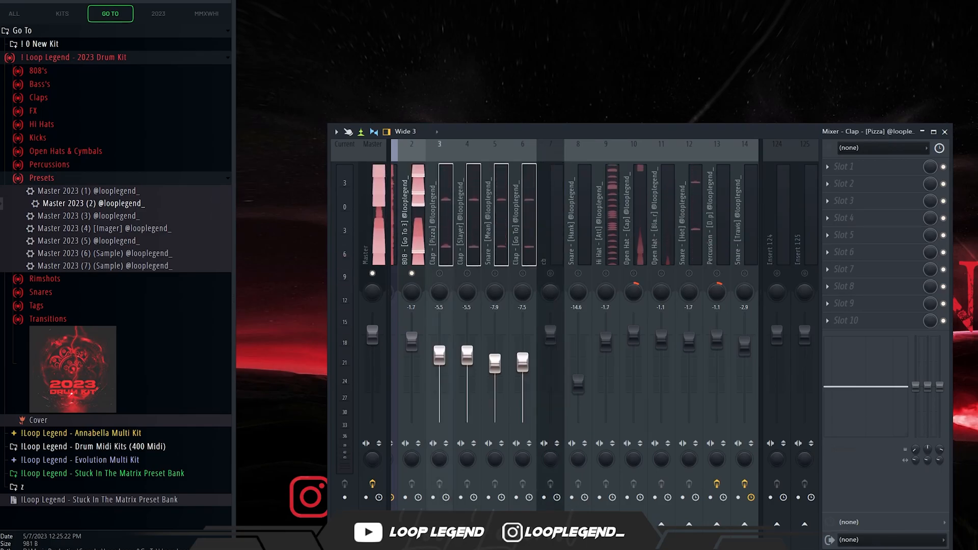
{"action": "left_click_drag", "start_coordinate": [523, 274], "coordinate": [440, 275]}
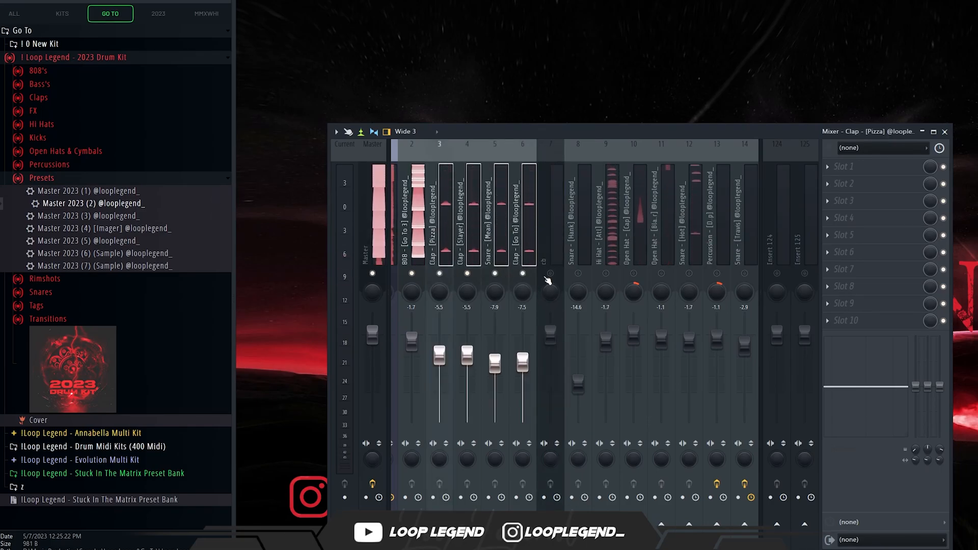
{"action": "left_click", "coordinate": [550, 275]}
{"action": "left_click_drag", "start_coordinate": [552, 339], "coordinate": [551, 348]}
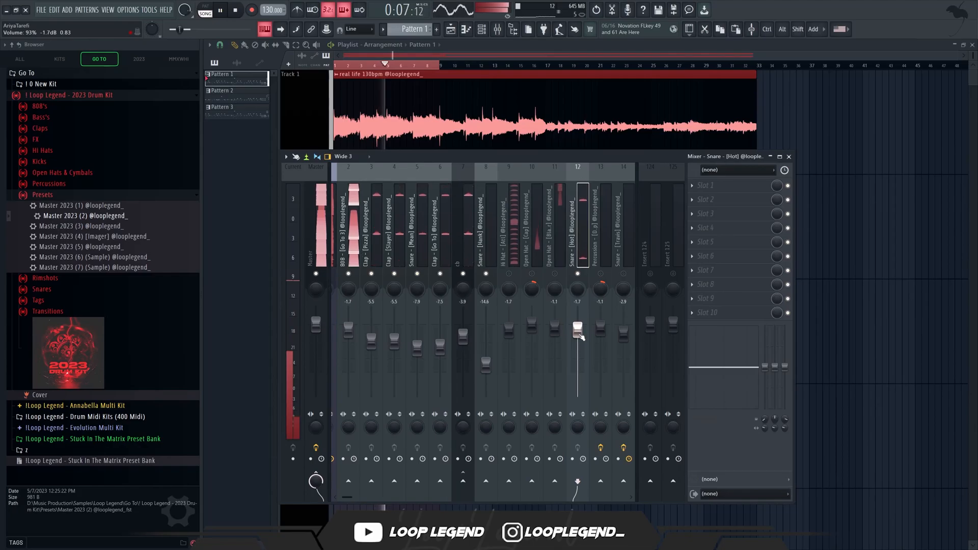
Unmute the Hi Hat track and lower the 808 track's volume to about -2.1 dB.
{"action": "left_click", "coordinate": [509, 273]}
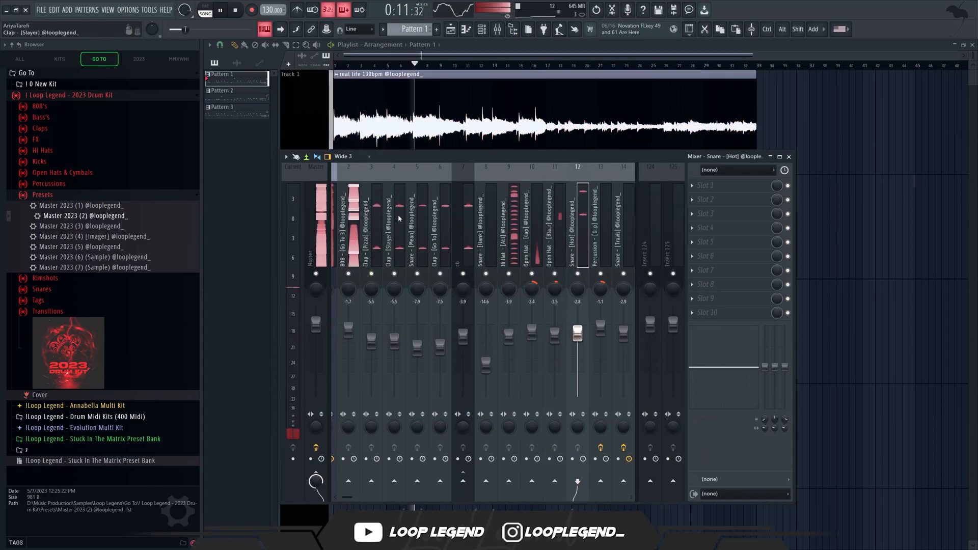
{"action": "left_click", "coordinate": [353, 351]}
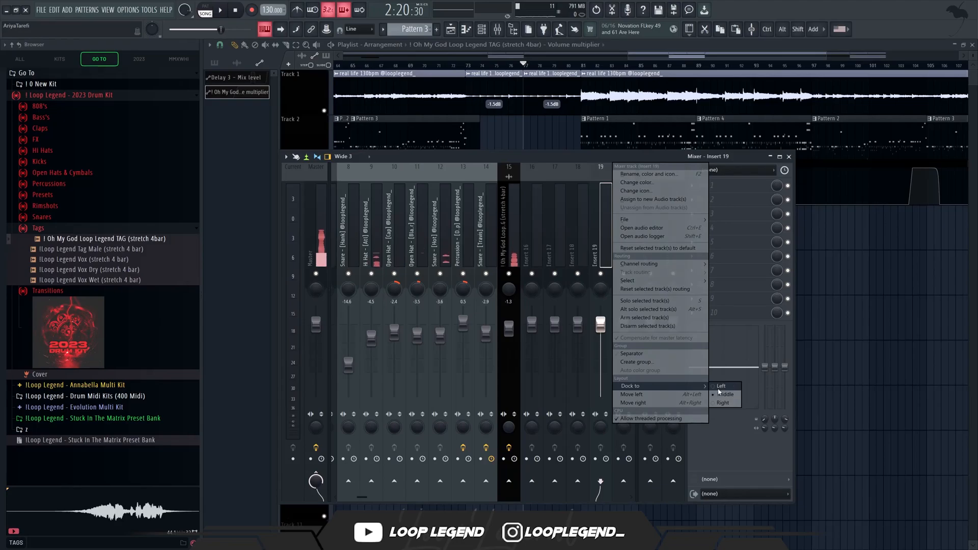
Dock Insert 19 to the left section of the mixer and route the drum tracks and the loop track to it.
{"action": "left_click", "coordinate": [721, 386]}
{"action": "left_click_drag", "start_coordinate": [515, 253], "coordinate": [371, 267]}
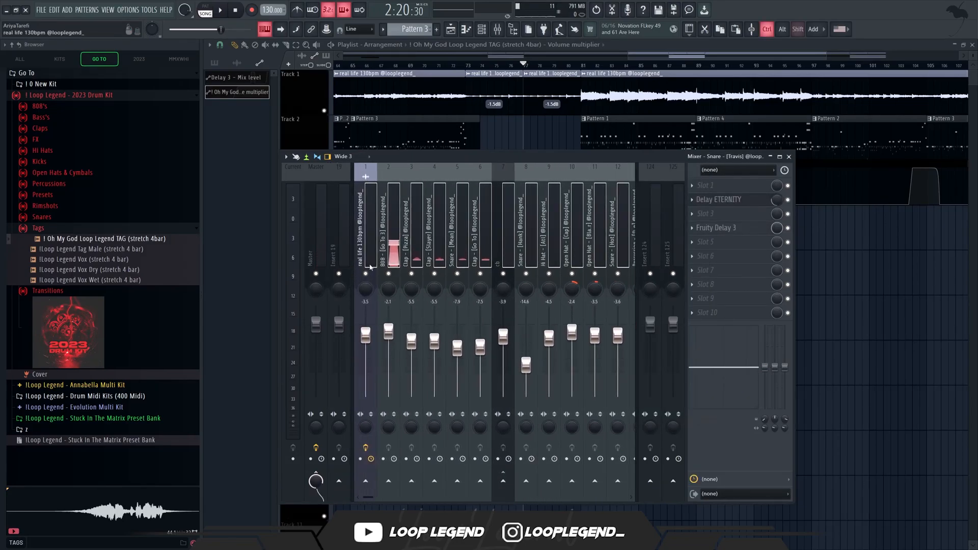
{"action": "right_click", "coordinate": [339, 479]}
{"action": "left_click", "coordinate": [359, 487]}
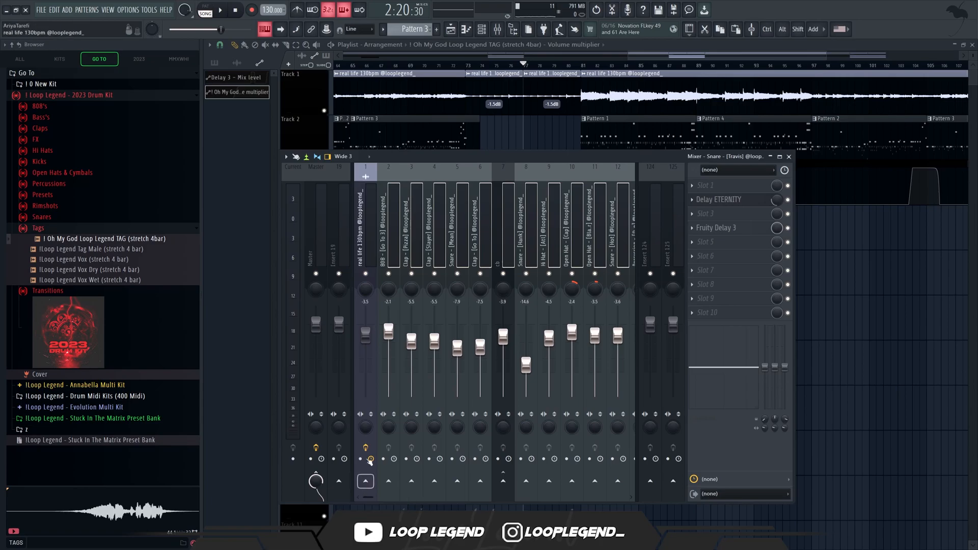
{"action": "right_click", "coordinate": [339, 480]}
{"action": "left_click", "coordinate": [355, 492]}
Load Fruity Love Philter in slot 3 of Insert 19 and create an automation clip for its filter 1 cutoff frequency.
{"action": "left_click_drag", "start_coordinate": [279, 261], "coordinate": [347, 259]}
{"action": "left_click", "coordinate": [336, 257]}
{"action": "left_click", "coordinate": [747, 214]}
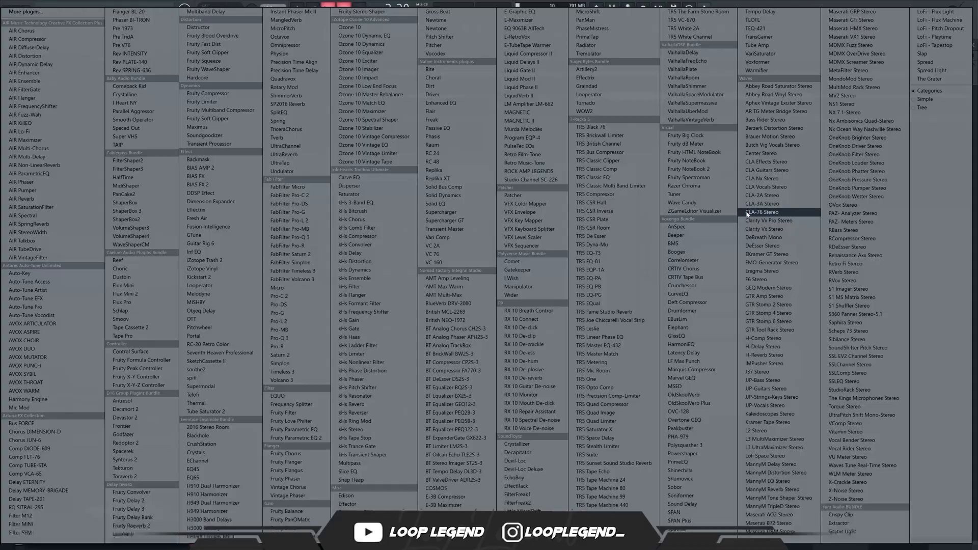
{"action": "left_click", "coordinate": [305, 421]}
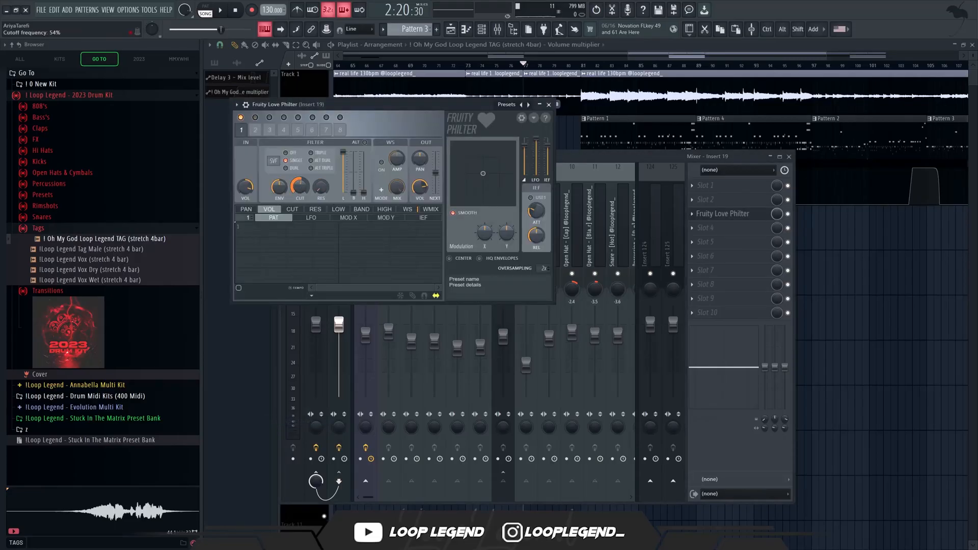
{"action": "right_click", "coordinate": [302, 191]}
{"action": "left_click", "coordinate": [326, 224]}
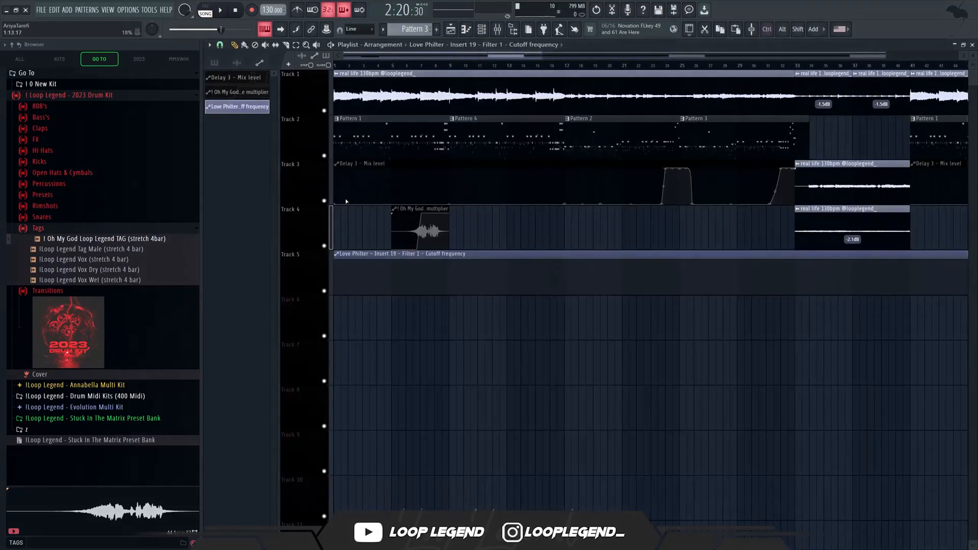
Add points to the Love Philter cutoff automation that drop the cutoff to minimum at bar 81 during playback.
{"action": "scroll", "coordinate": [762, 175], "scroll_direction": "up", "scroll_amount": 10}
{"action": "key", "text": "space"}
{"action": "right_click", "coordinate": [487, 258]}
{"action": "right_click", "coordinate": [519, 293]}
{"action": "scroll", "coordinate": [818, 293], "scroll_direction": "up", "scroll_amount": 2}
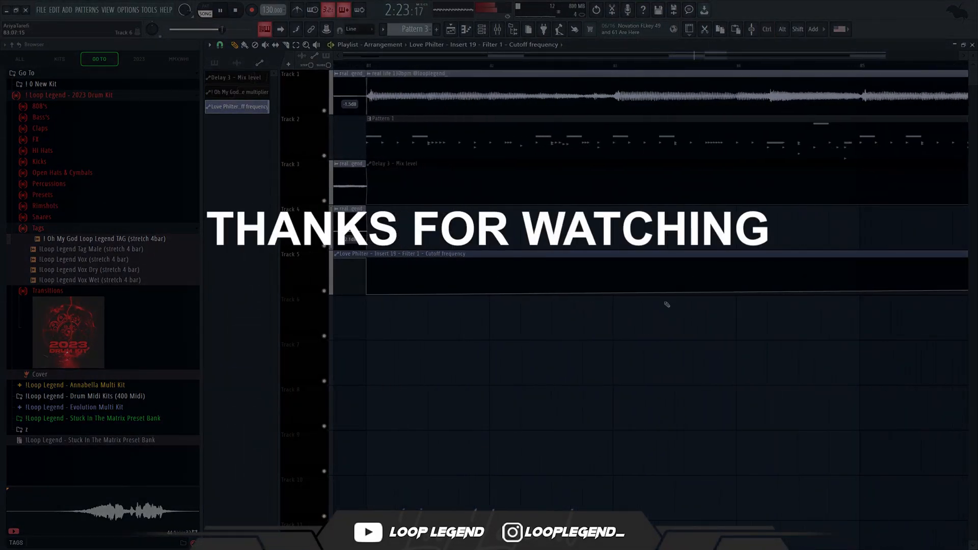
Shape the cutoff automation to rise slowly from about bar 83 and open fully at bar 85.
{"action": "left_click_drag", "start_coordinate": [619, 328], "coordinate": [605, 326]}
{"action": "scroll", "coordinate": [861, 314], "scroll_direction": "up", "scroll_amount": 2}
{"action": "right_click", "coordinate": [678, 289]}
{"action": "right_click", "coordinate": [850, 259]}
{"action": "scroll", "coordinate": [708, 338], "scroll_direction": "down", "scroll_amount": 2}
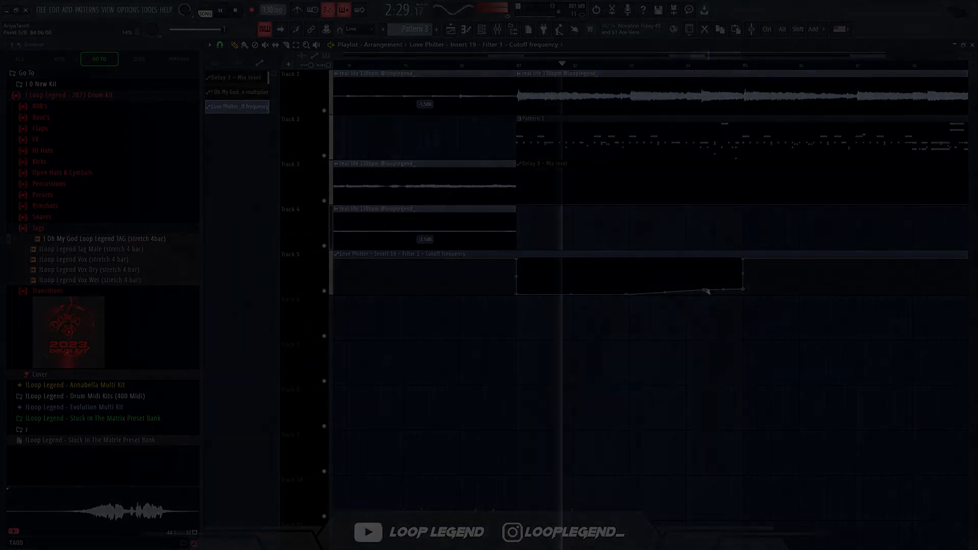